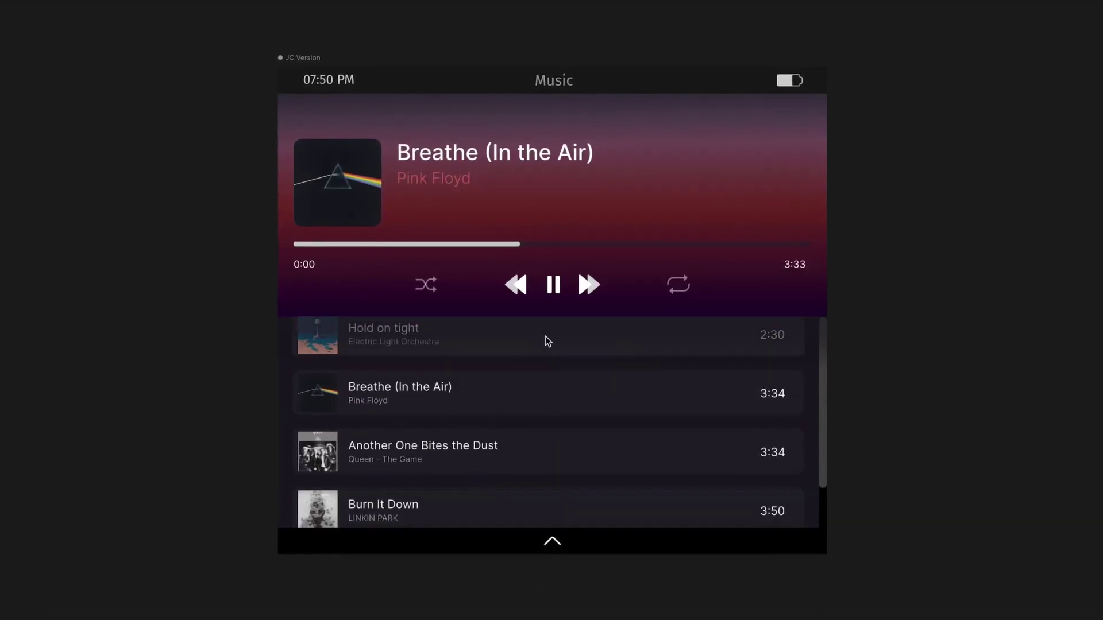
- Drag through the finished scrolling demo, then begin a new file with a 1920-wide artboard
drag(539, 448, 536, 369)
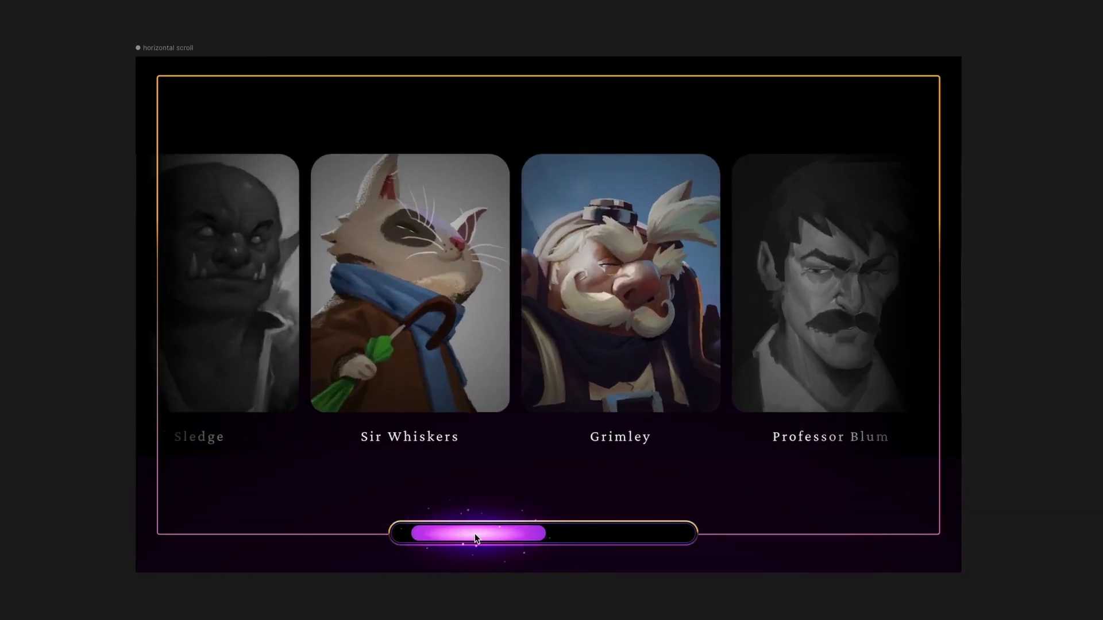
drag(475, 532, 505, 536)
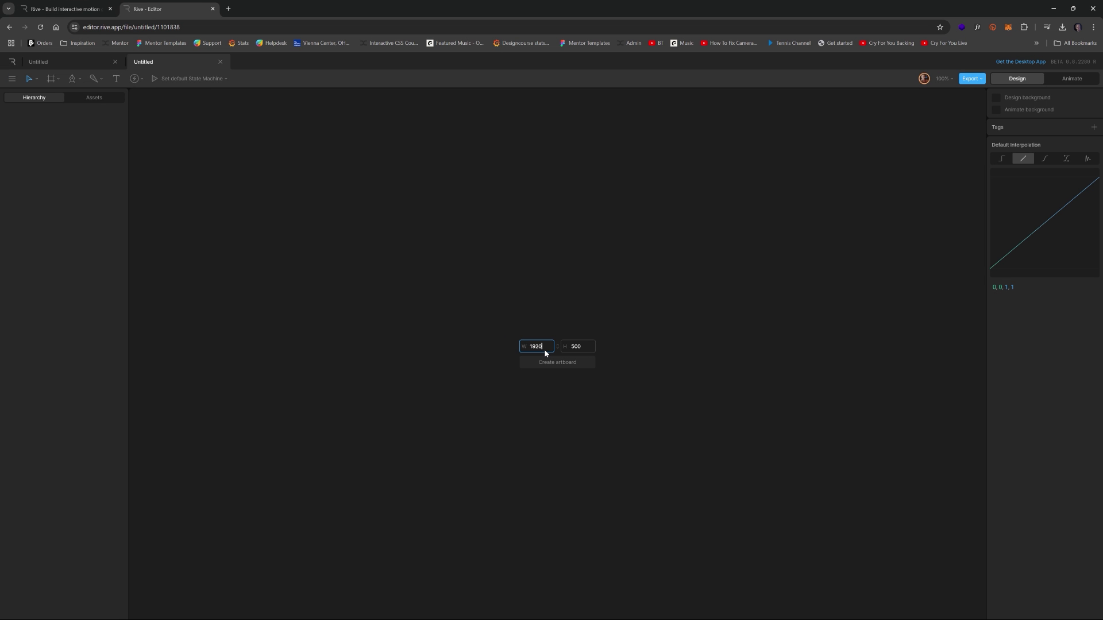
- Create a 1920 × 1080 artboard
key(Tab)
text(1080)
click(566, 359)
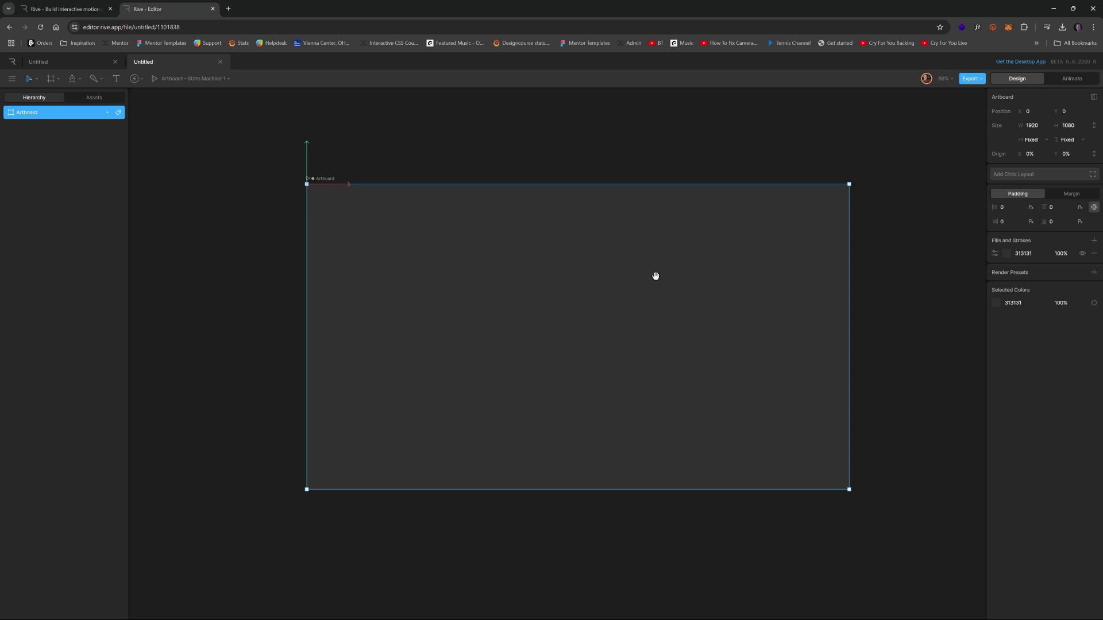
- Darken the artboard fill from 313131 to near-black 0F0F0F
click(996, 303)
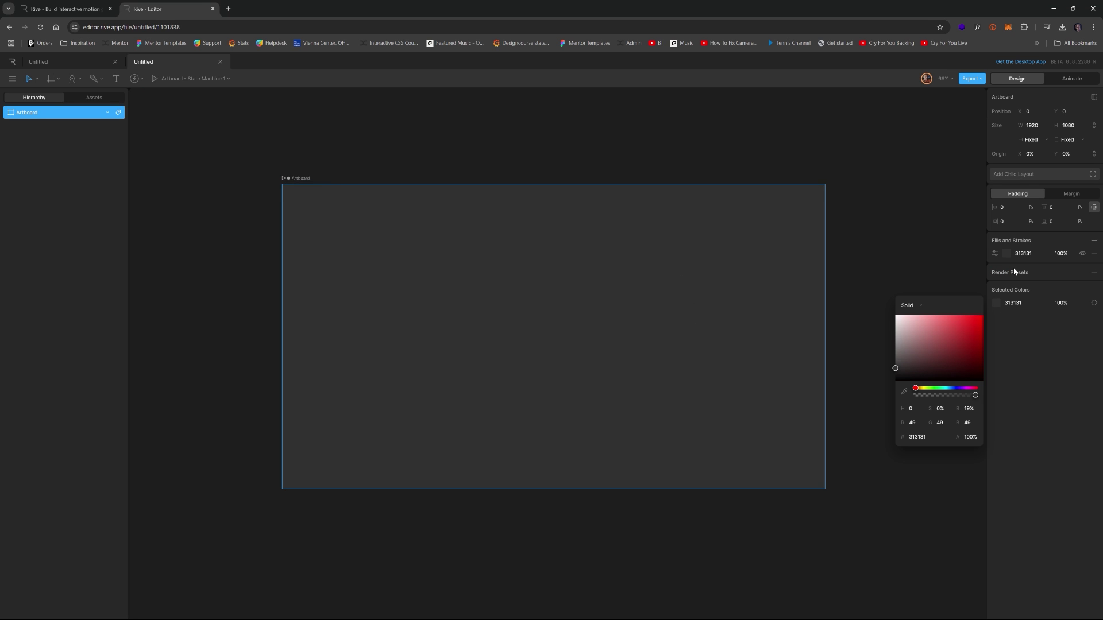
click(1043, 253)
drag(908, 323, 882, 330)
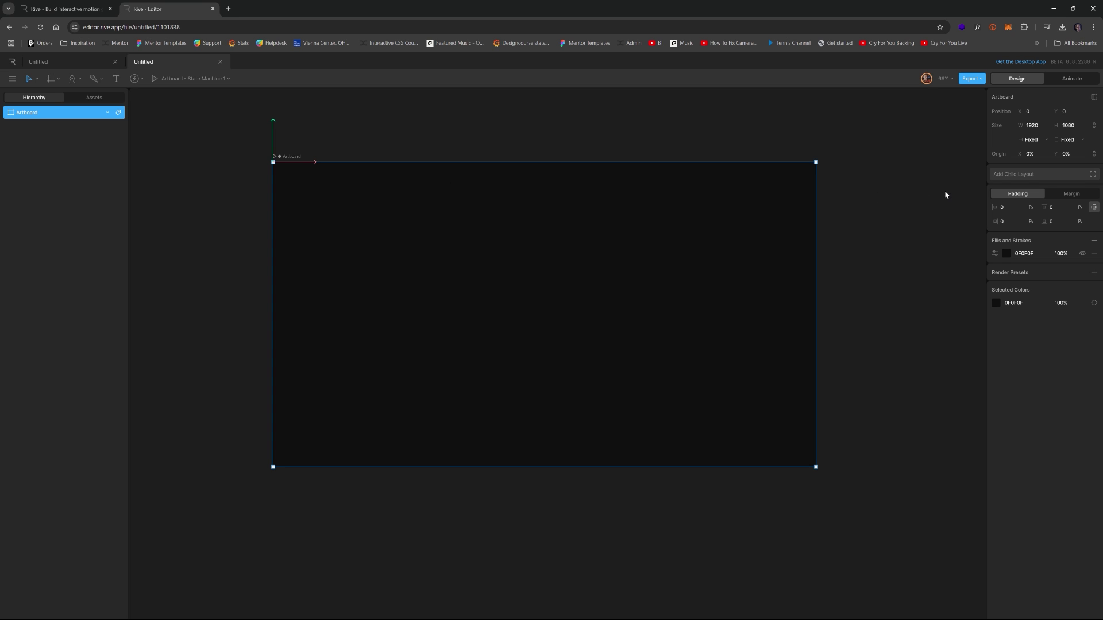
- Add a child layout to the artboard, name it 'container', and remove its fill
click(1007, 176)
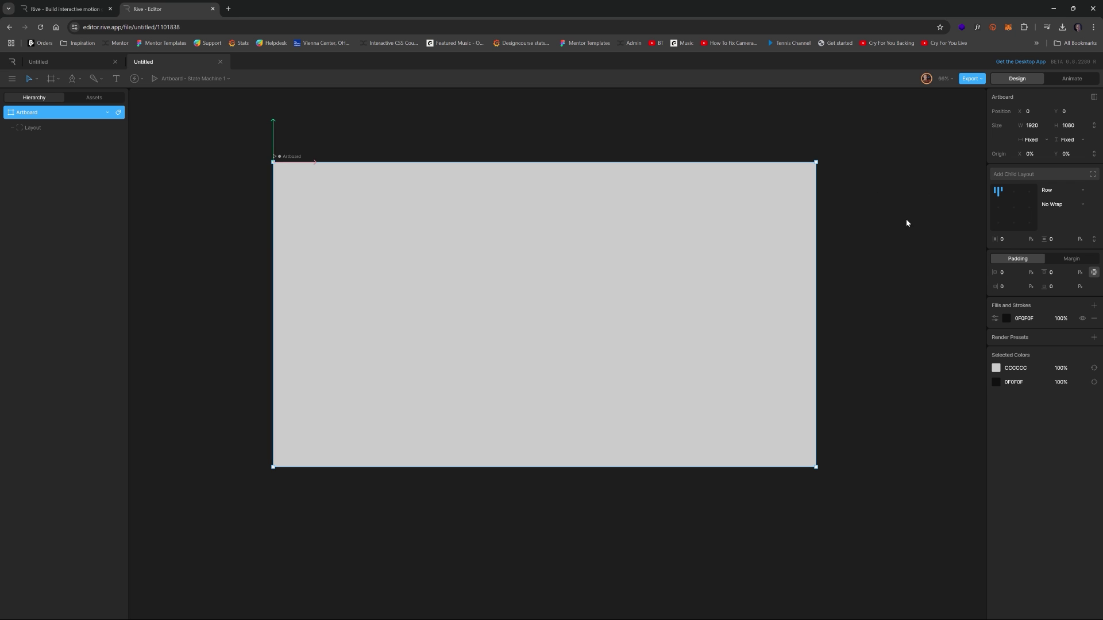
click(37, 129)
double_click(37, 128)
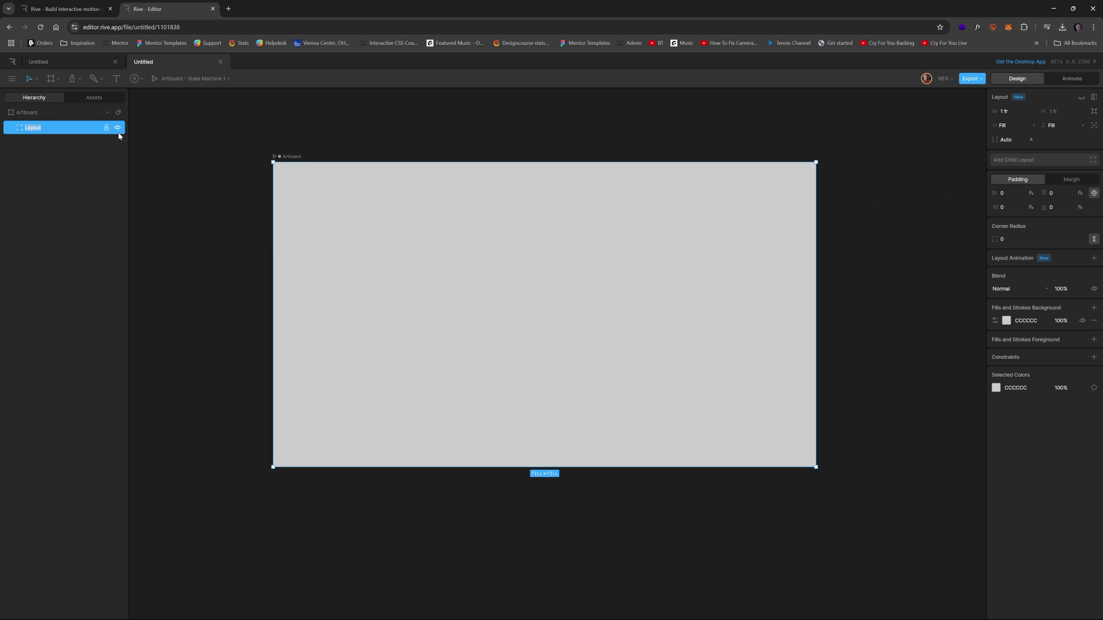
text(container)
click(1093, 321)
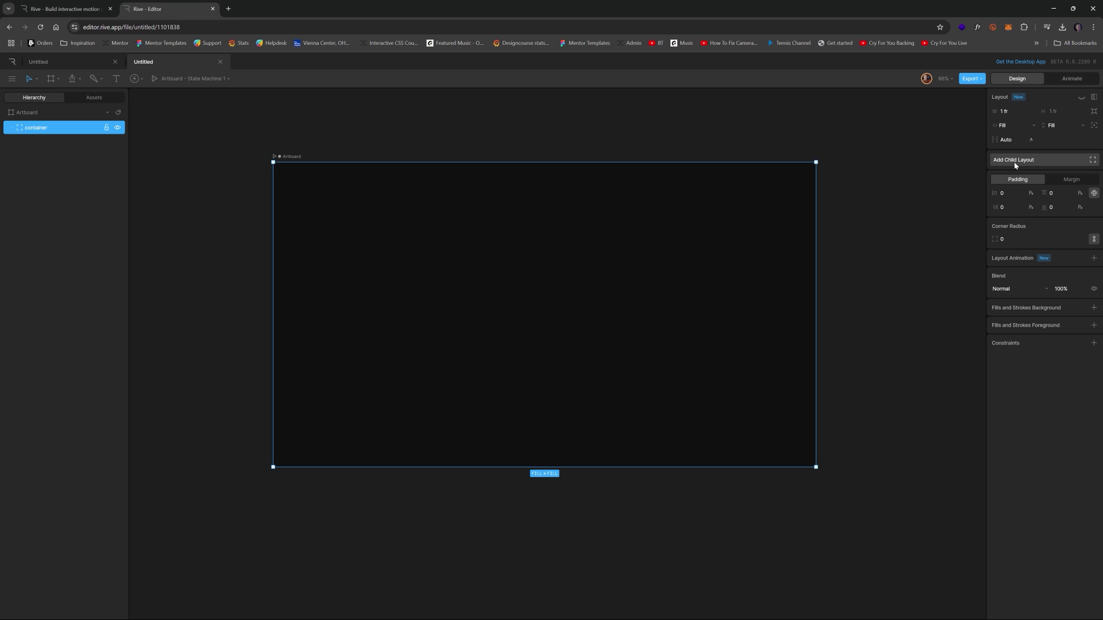
- Nest a child layout inside container, strip its grey fill, and reselect container
key(ctrl+z)
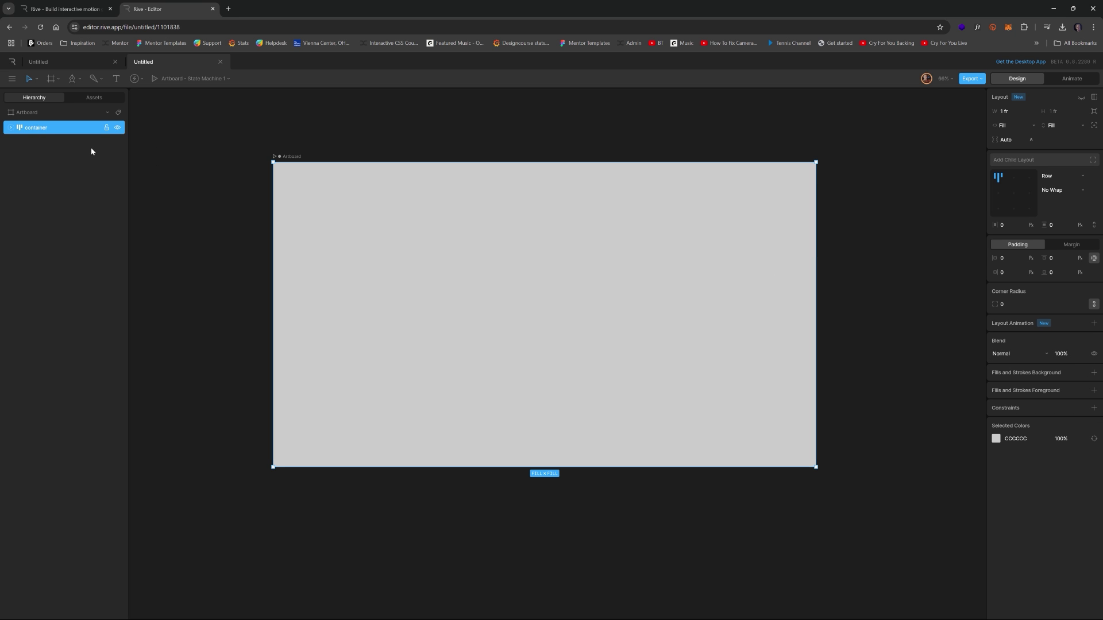
click(10, 127)
click(42, 143)
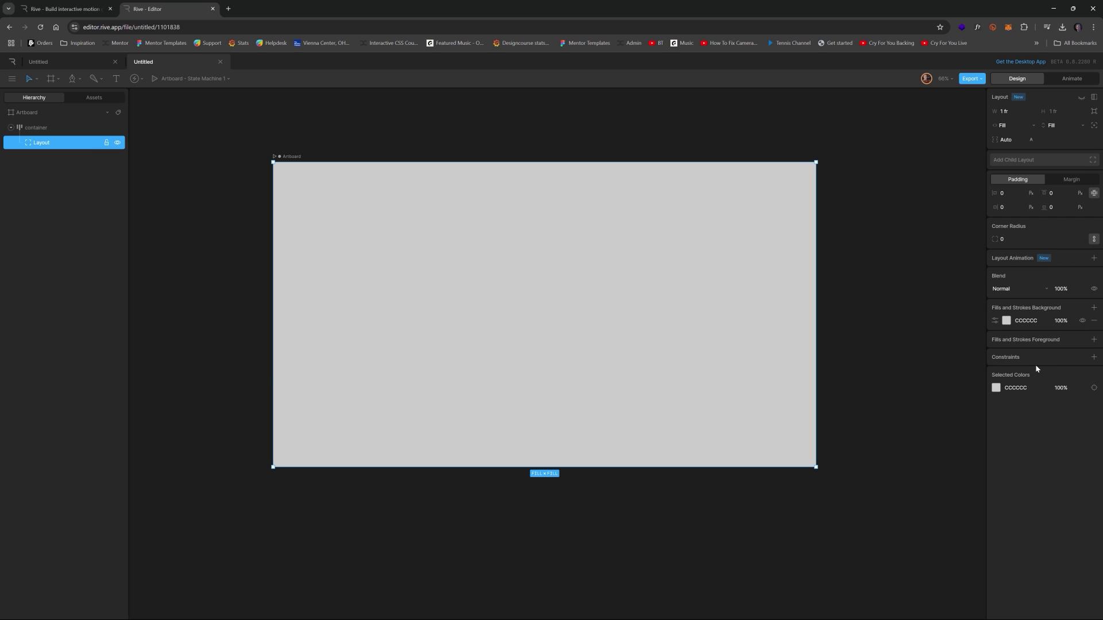
click(1093, 321)
click(58, 128)
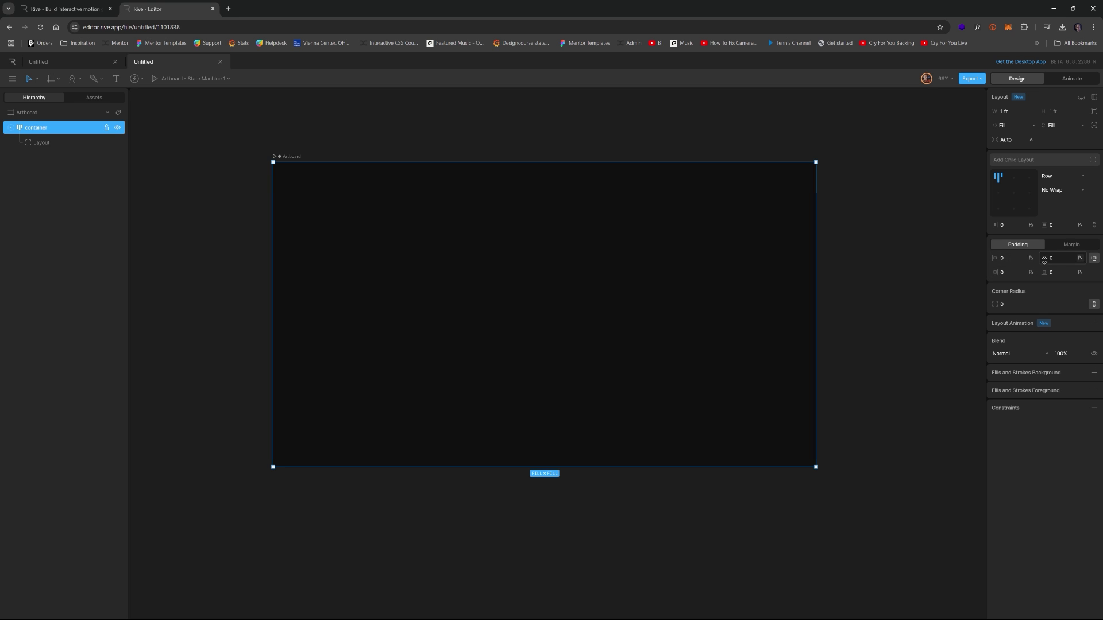
- Give container horizontal and vertical padding of 100
click(1093, 257)
click(1014, 258)
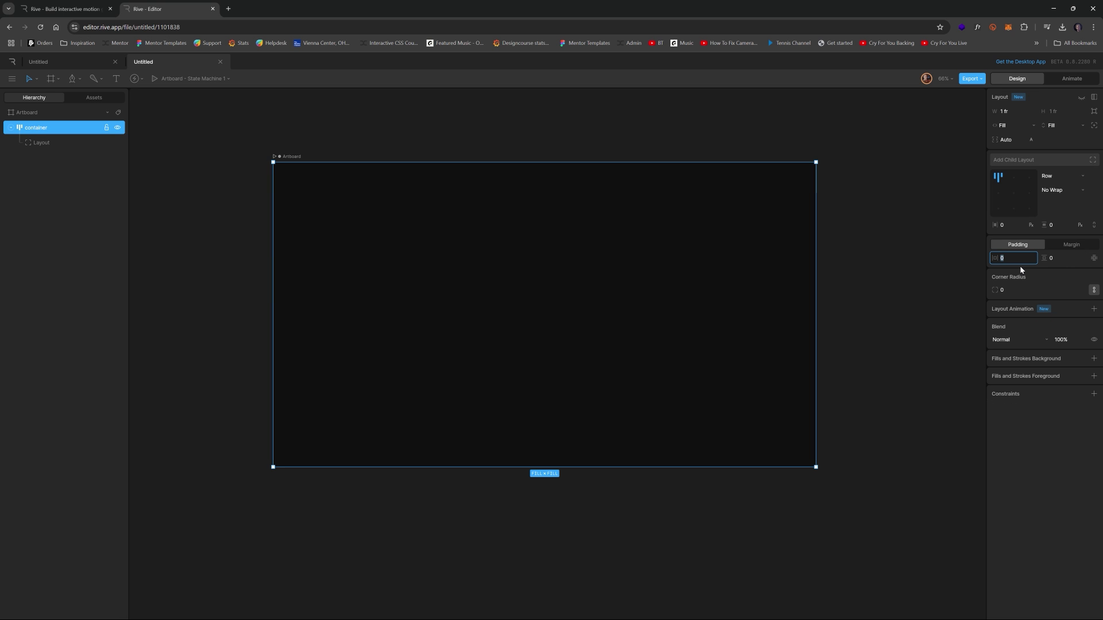
text(100)
key(Return)
click(1063, 262)
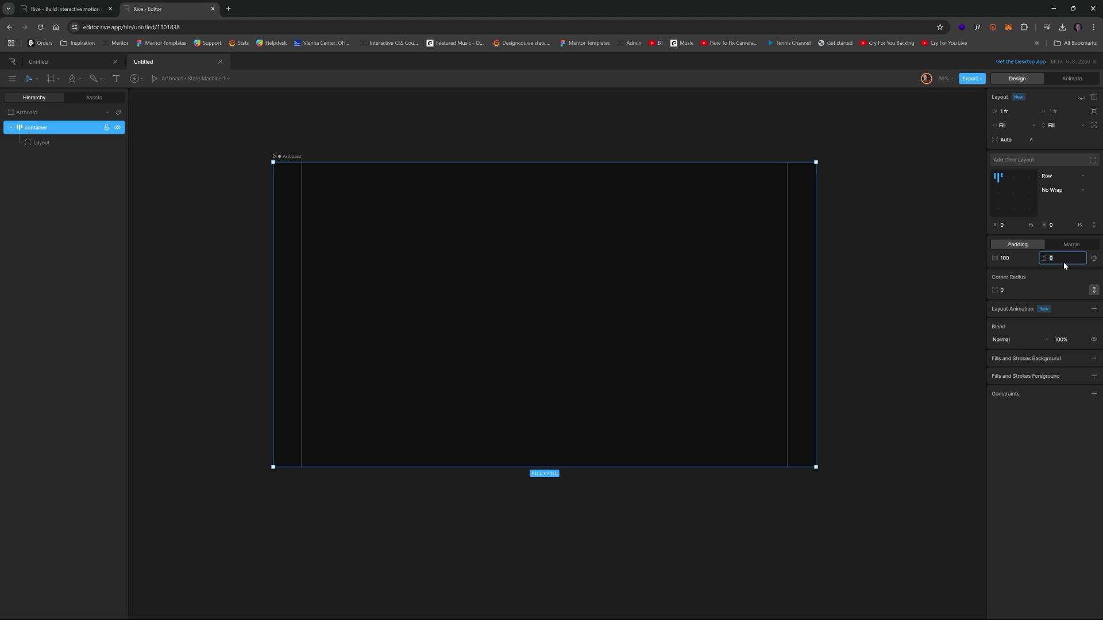
text(100)
key(Return)
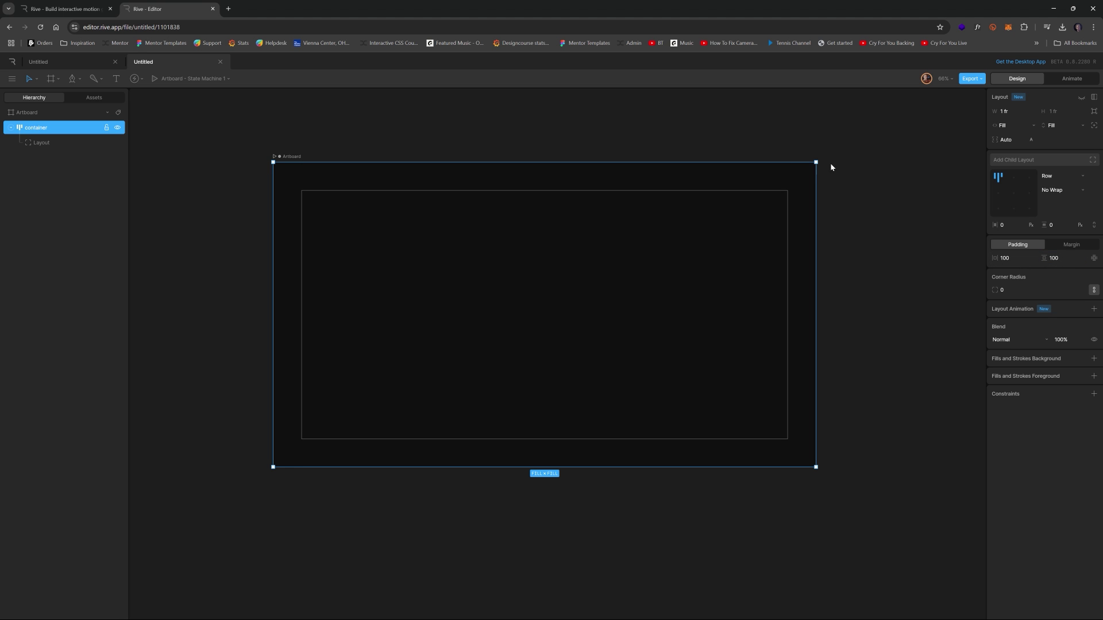
- Show layout outlines in the view options and rename the inner layout 'content'
click(935, 79)
click(967, 293)
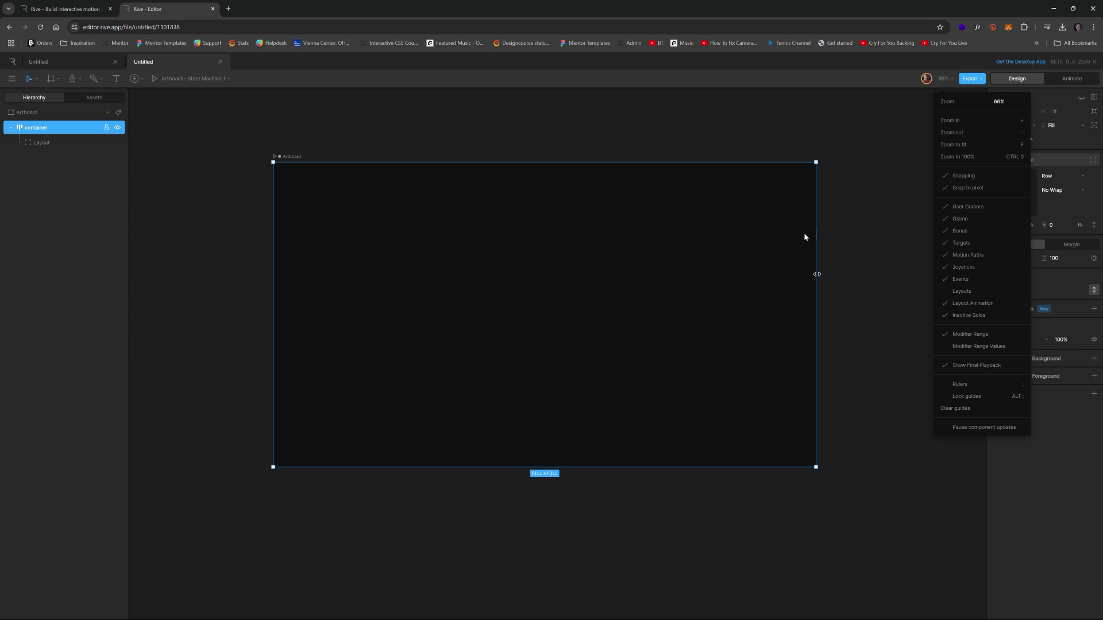
click(879, 238)
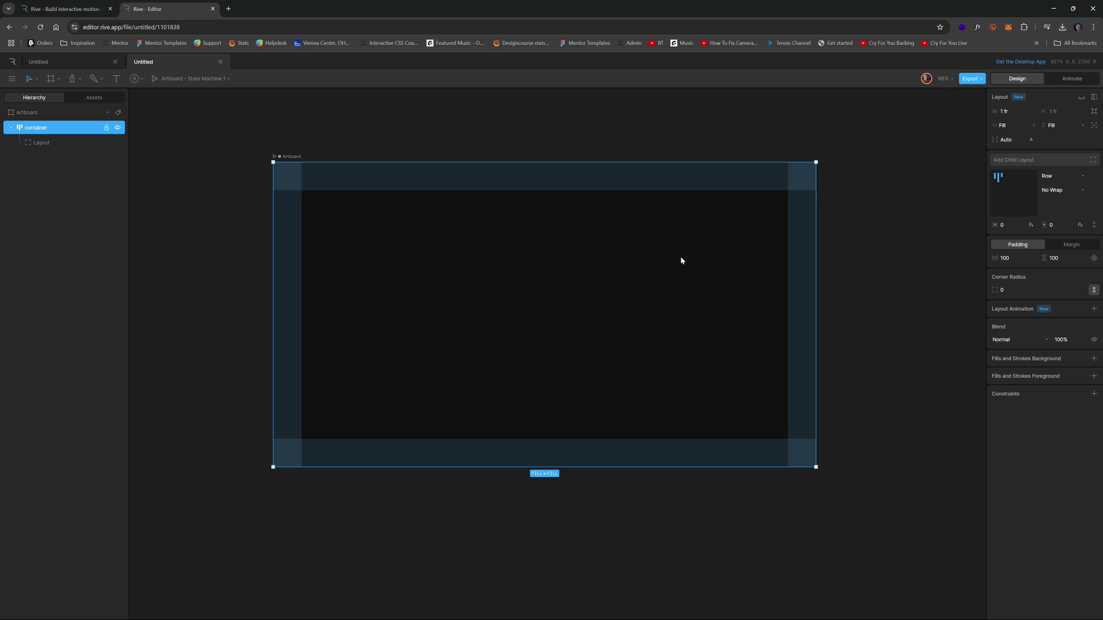
click(52, 144)
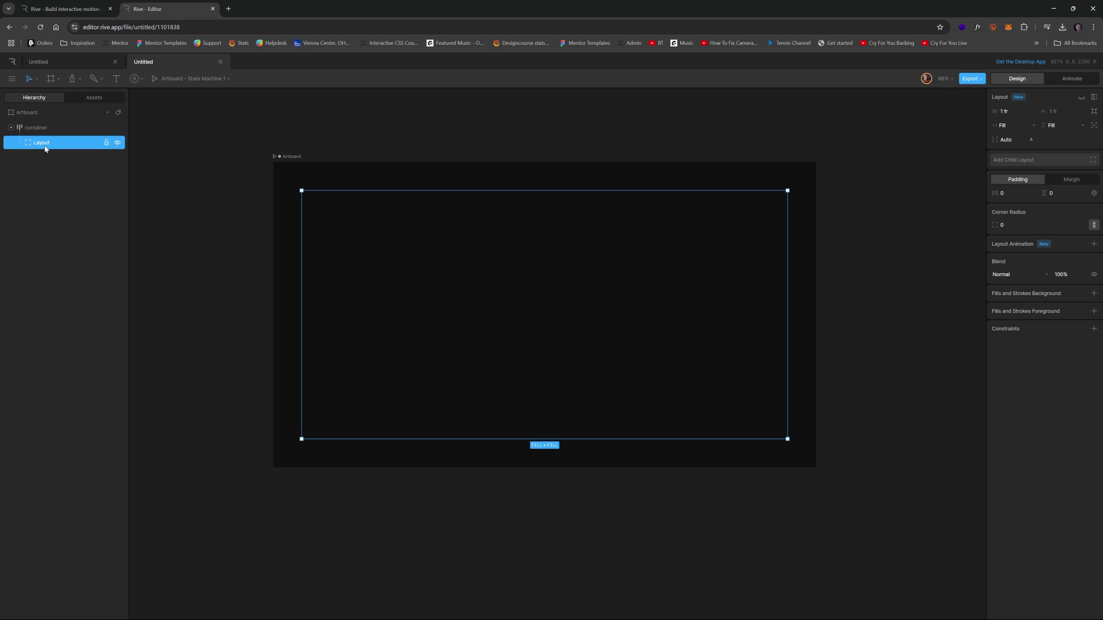
double_click(42, 142)
text(content)
- Add a child layout inside content and name it 'card'
click(1012, 160)
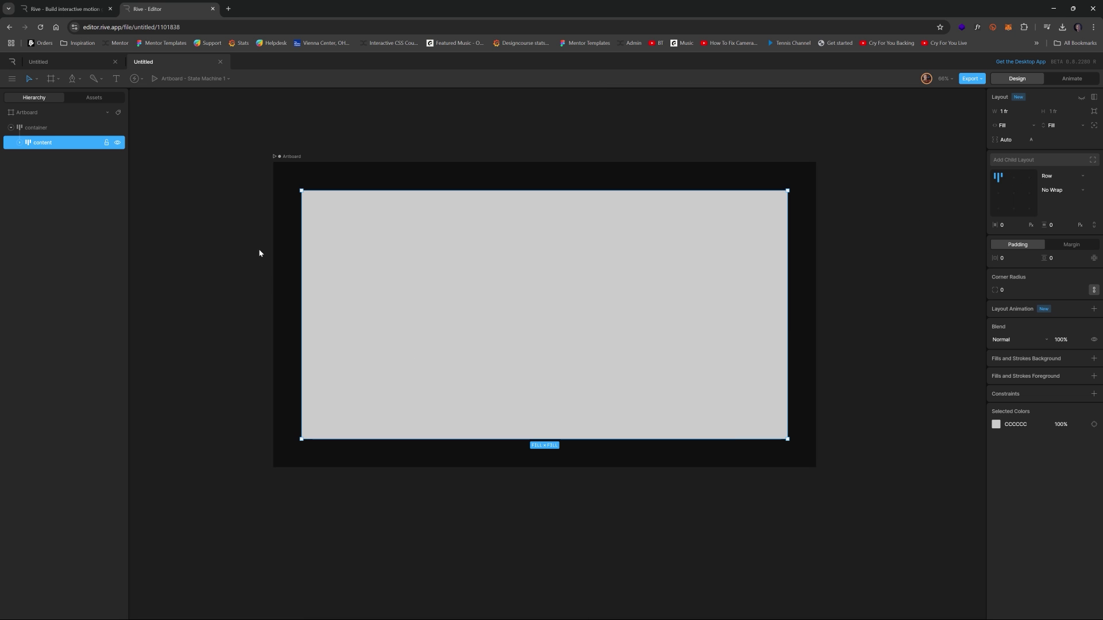
click(20, 144)
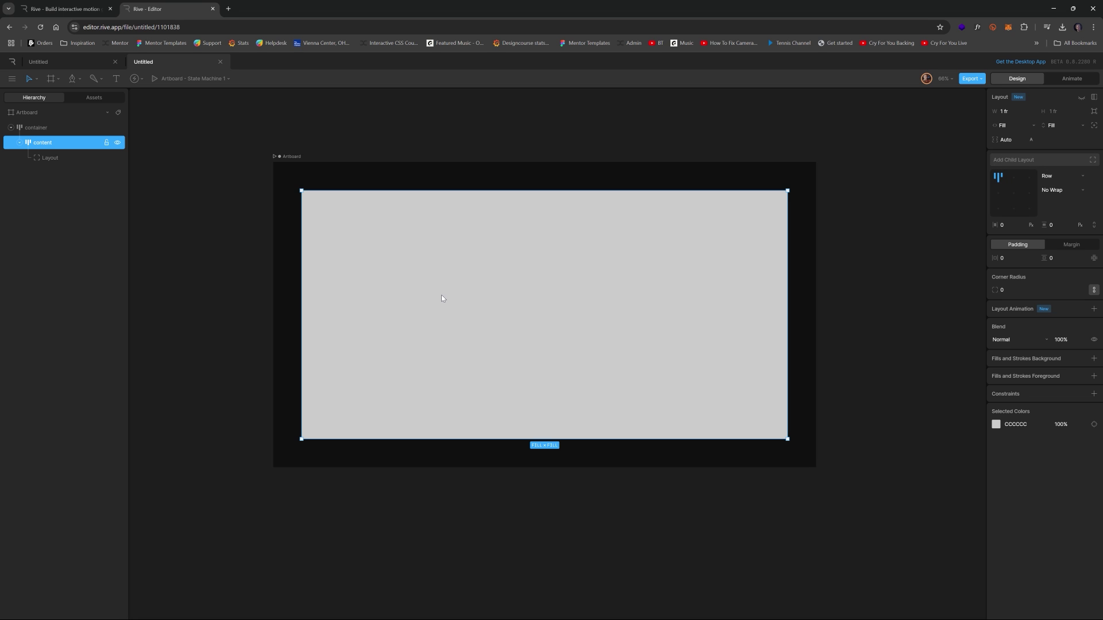
click(52, 159)
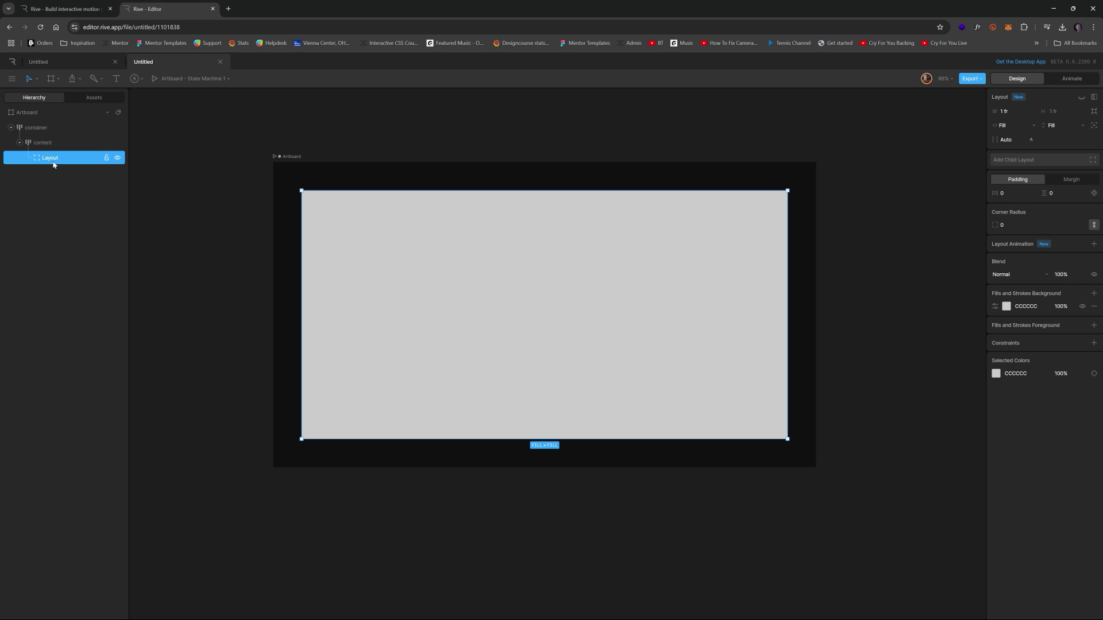
double_click(50, 159)
text(card)
- Make the card's width Fixed and narrow it to 518
click(1007, 124)
click(1075, 126)
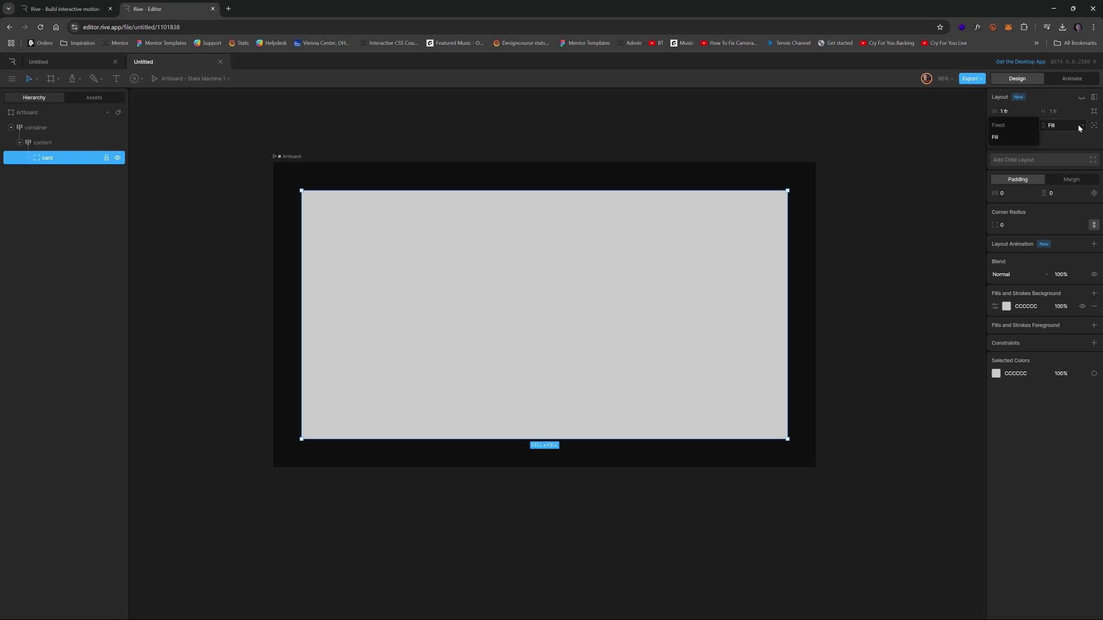
click(1013, 128)
click(1003, 126)
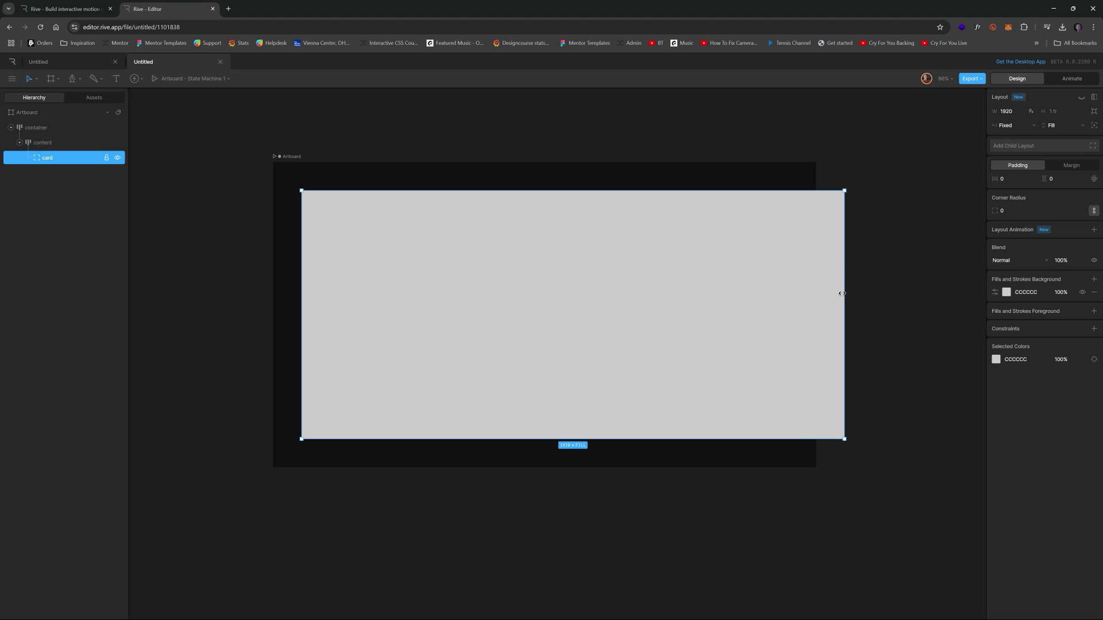
drag(841, 292, 446, 286)
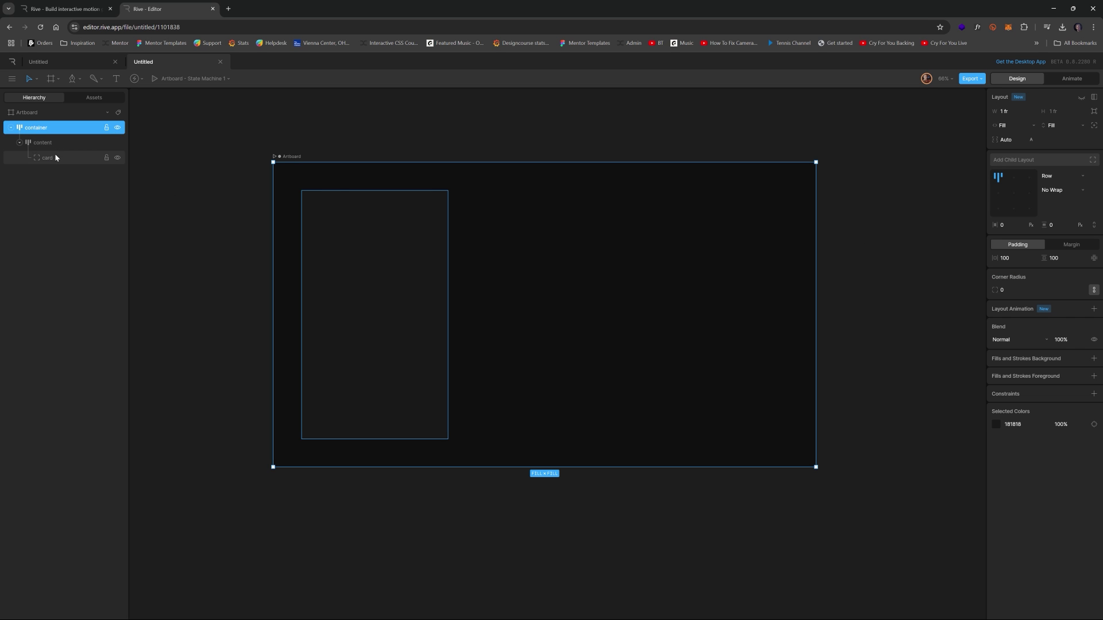
- Round the card's corners by entering a corner radius of 53
click(58, 158)
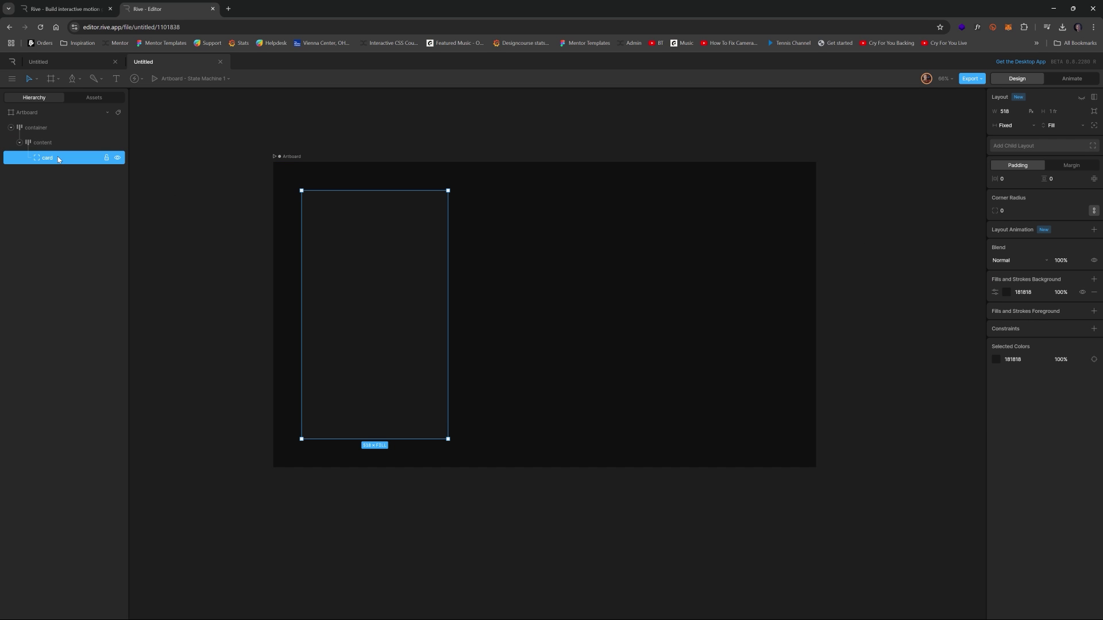
click(1012, 215)
text(53)
click(846, 217)
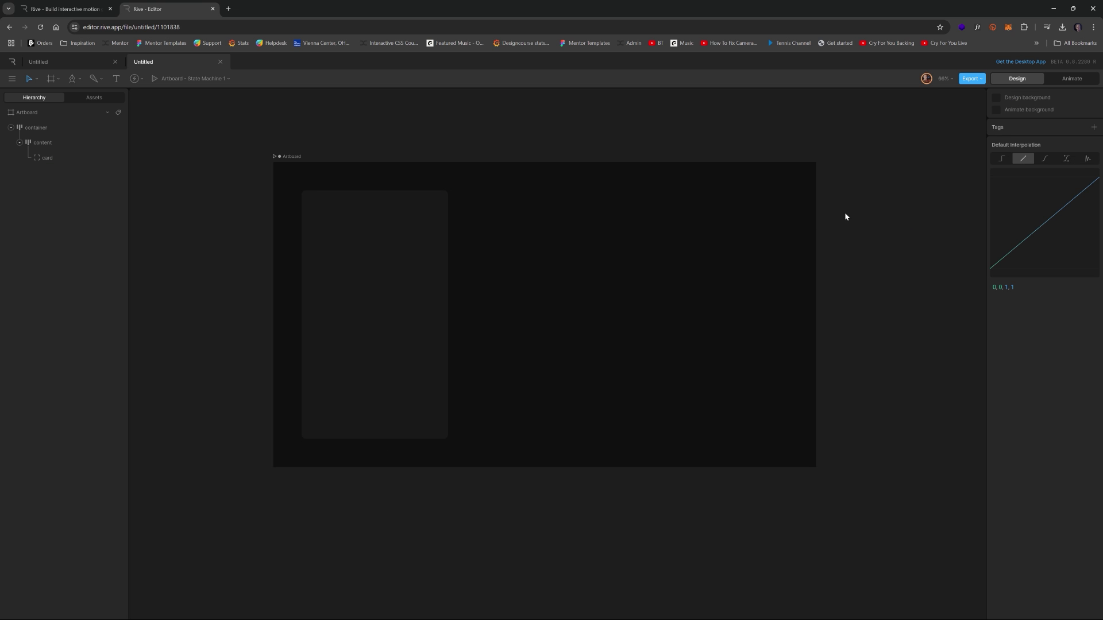
scroll(283, 218, up, 5)
scroll(284, 218, down, 4)
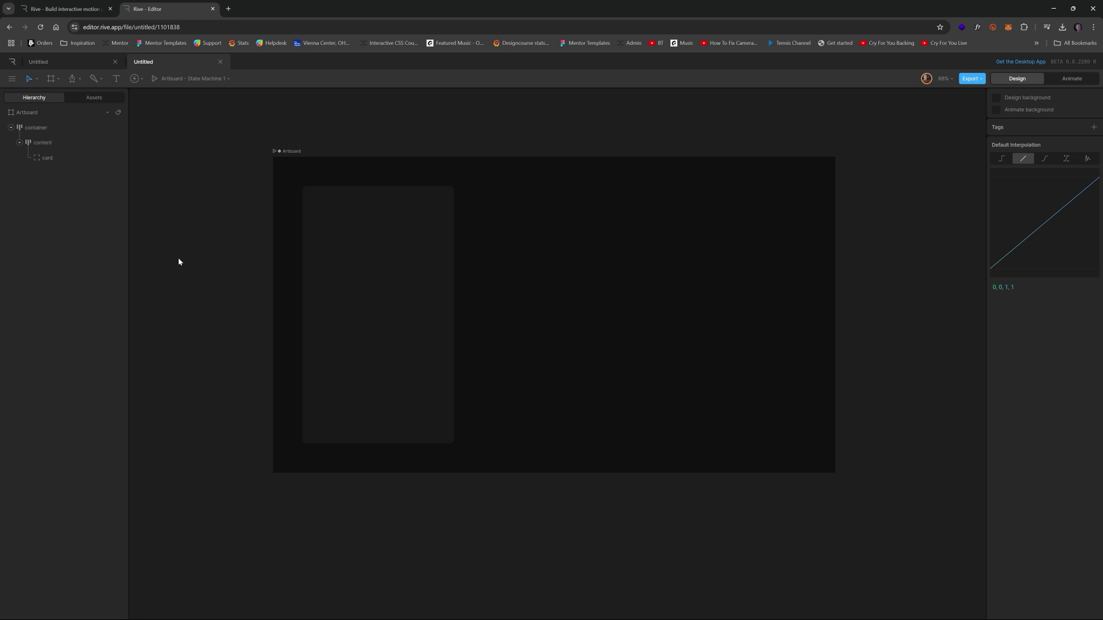
- Duplicate the card four times to fill the content row
click(47, 146)
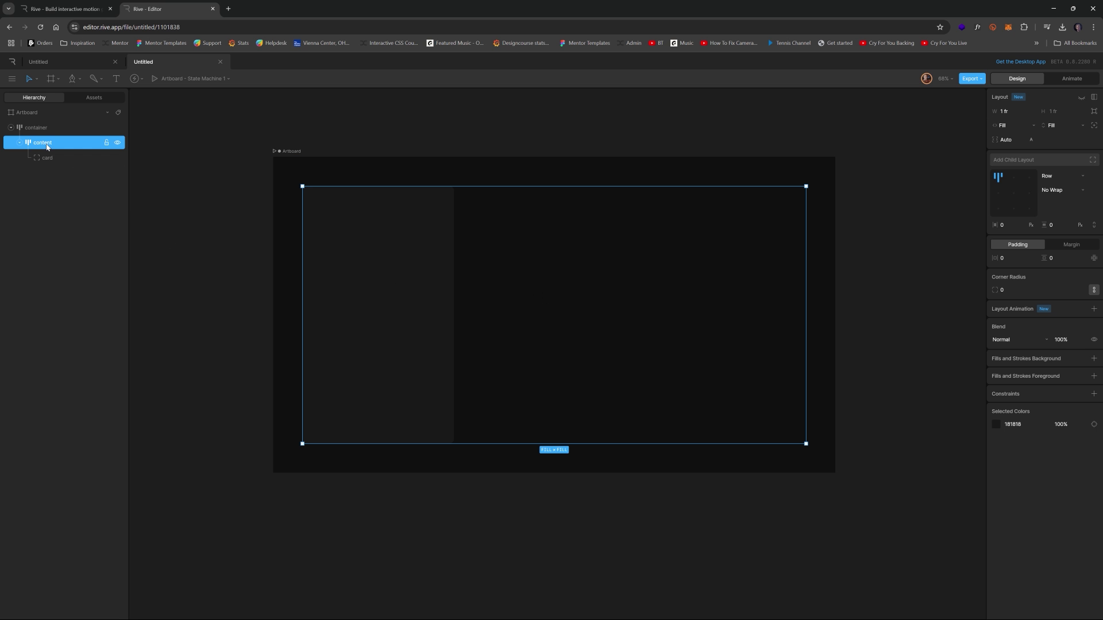
click(51, 158)
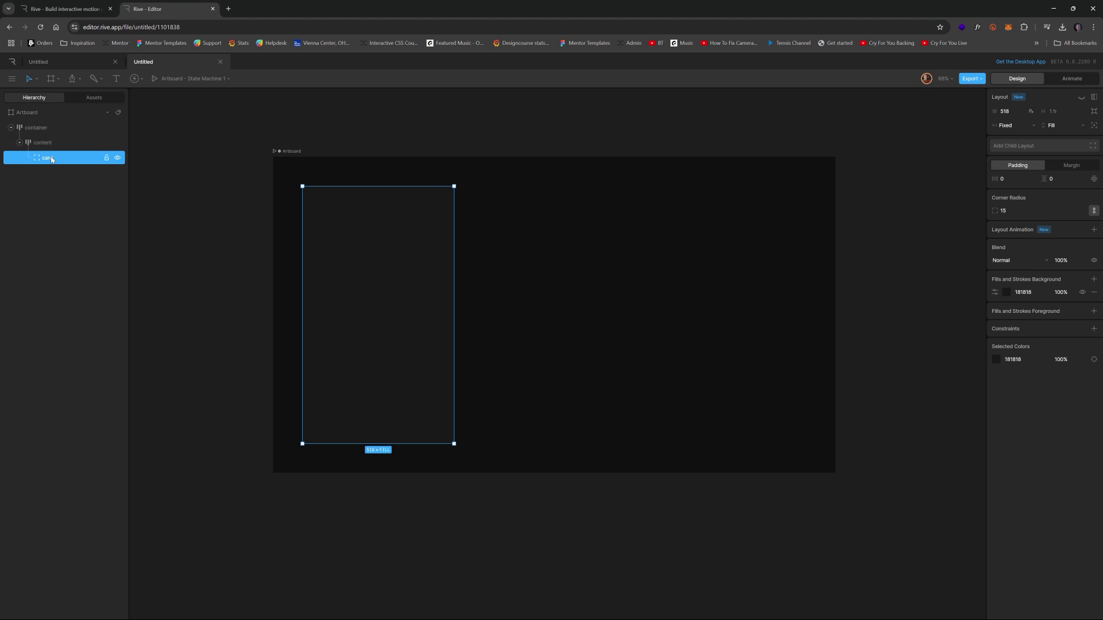
key(ctrl+d)
key(ctrl+d)
key(ctrl+d)
key(ctrl+d)
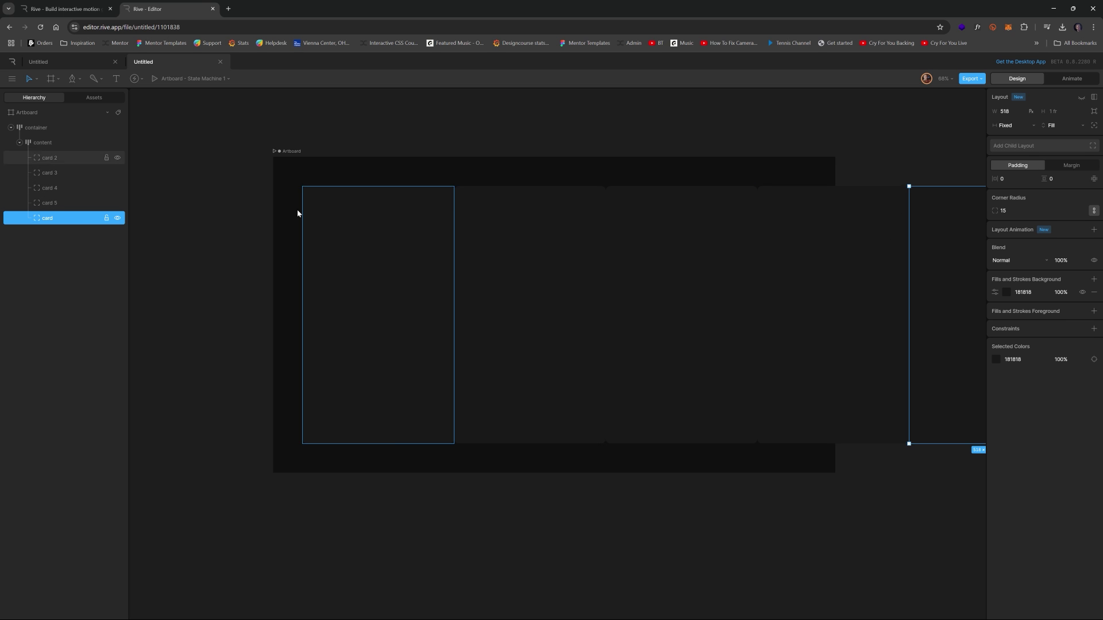
- Turn on Clip for the content and container layouts
click(42, 144)
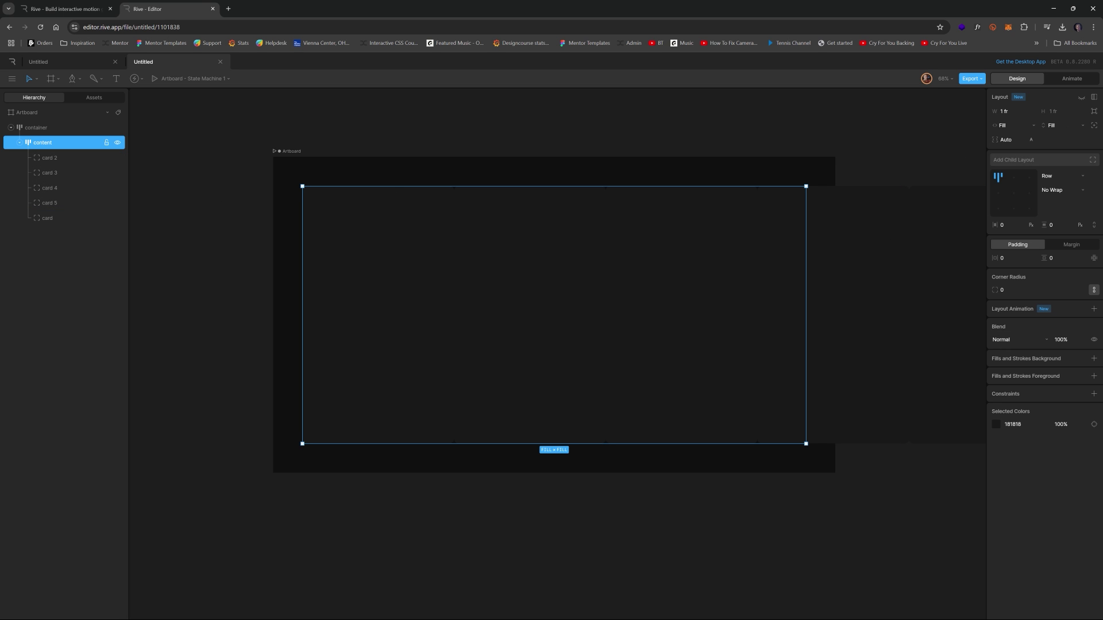
click(1094, 97)
click(34, 132)
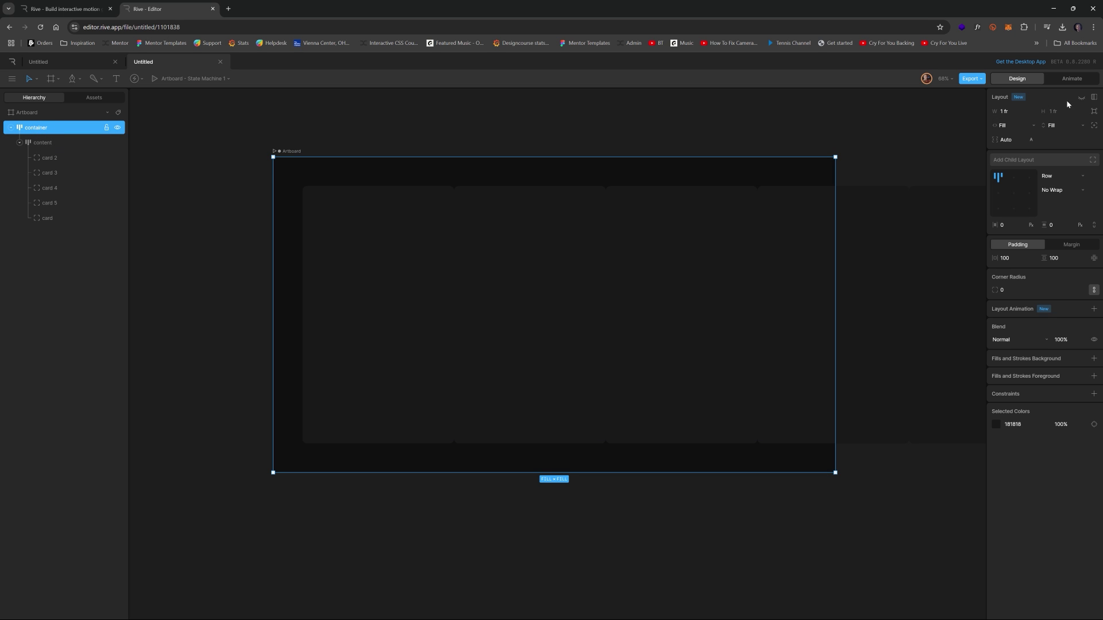
click(1093, 97)
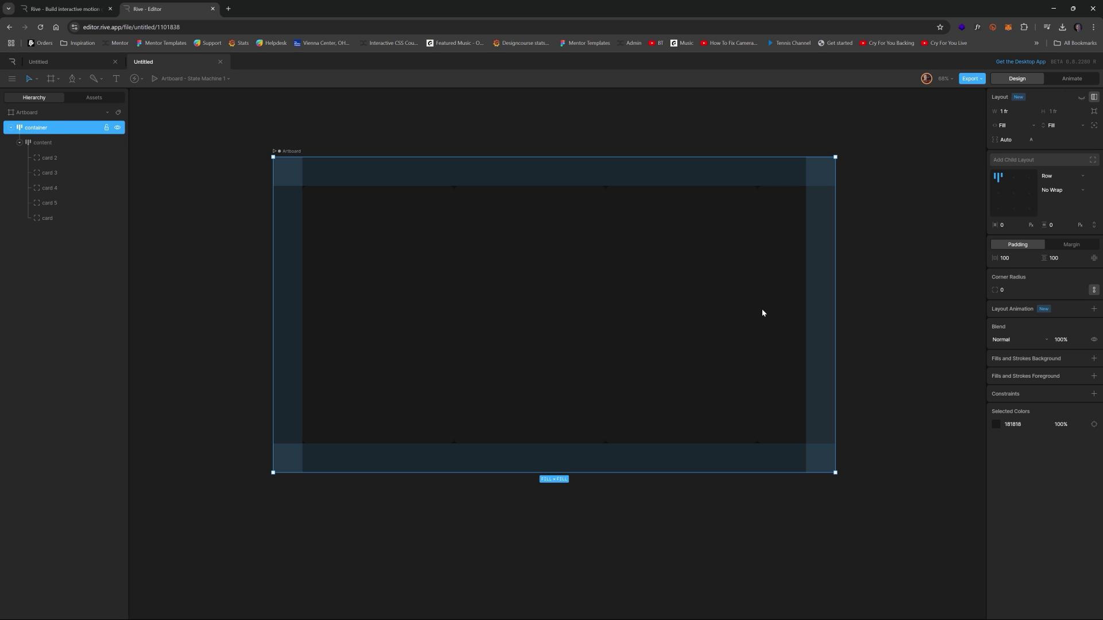
click(44, 146)
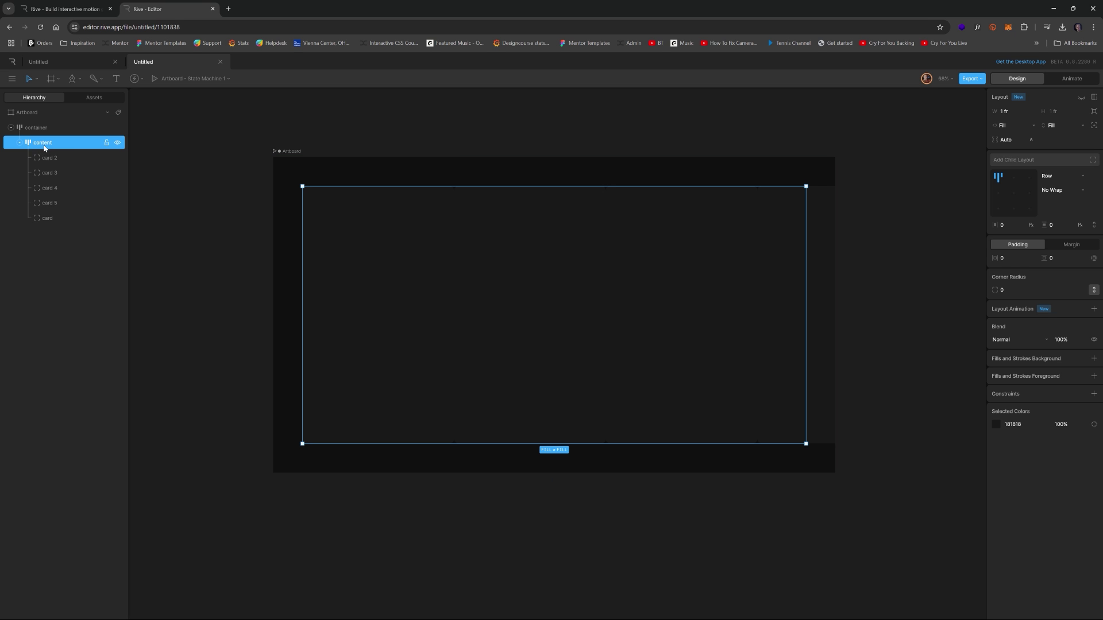
click(1094, 97)
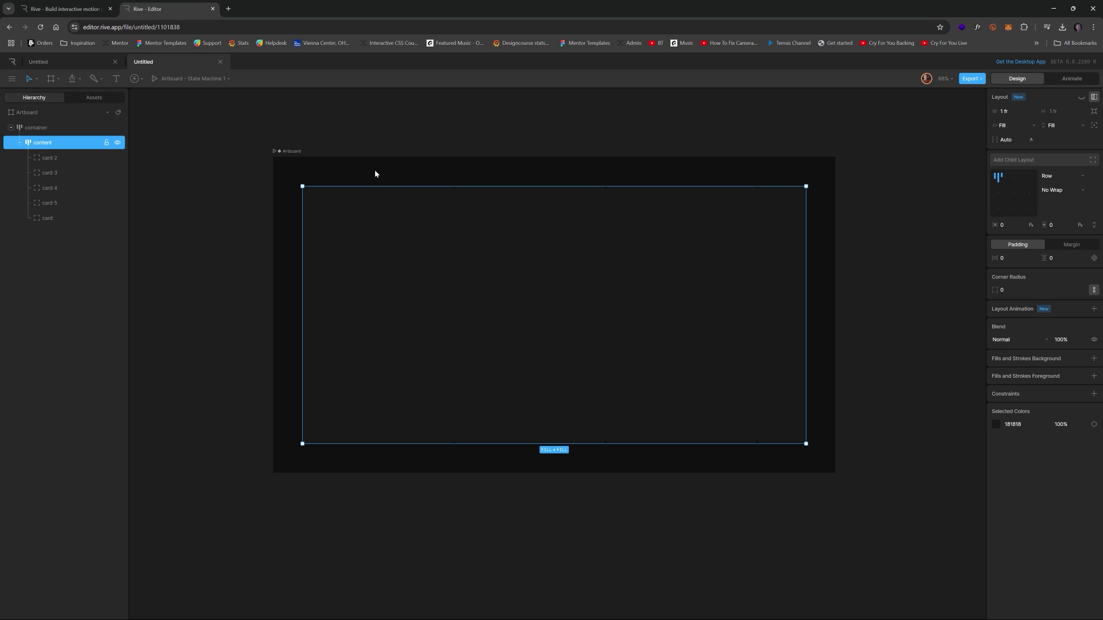
click(372, 118)
click(398, 241)
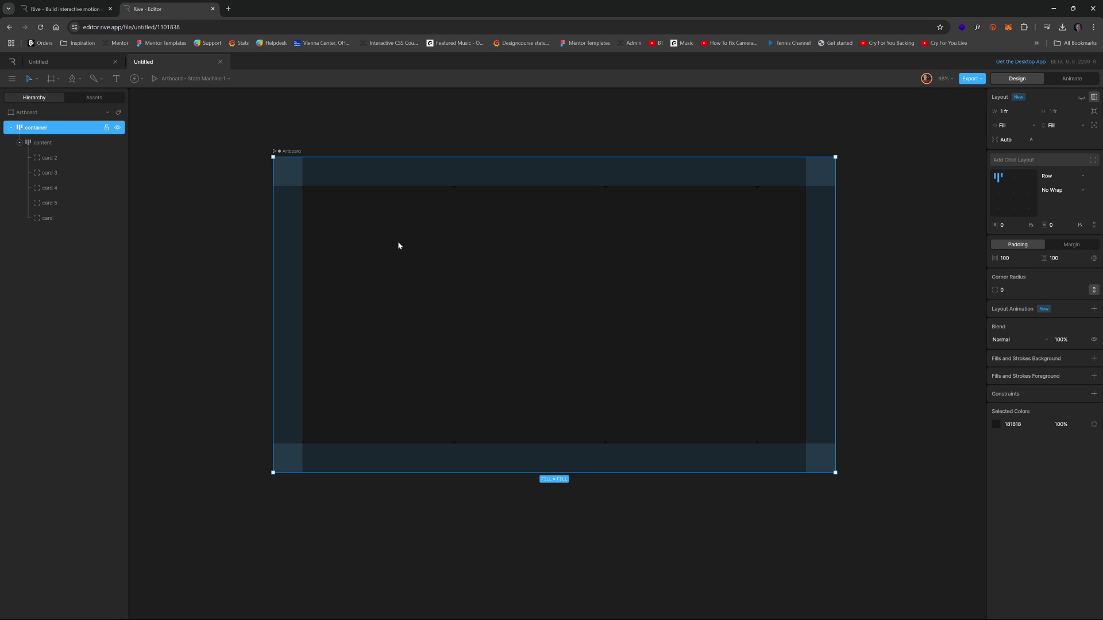
click(41, 144)
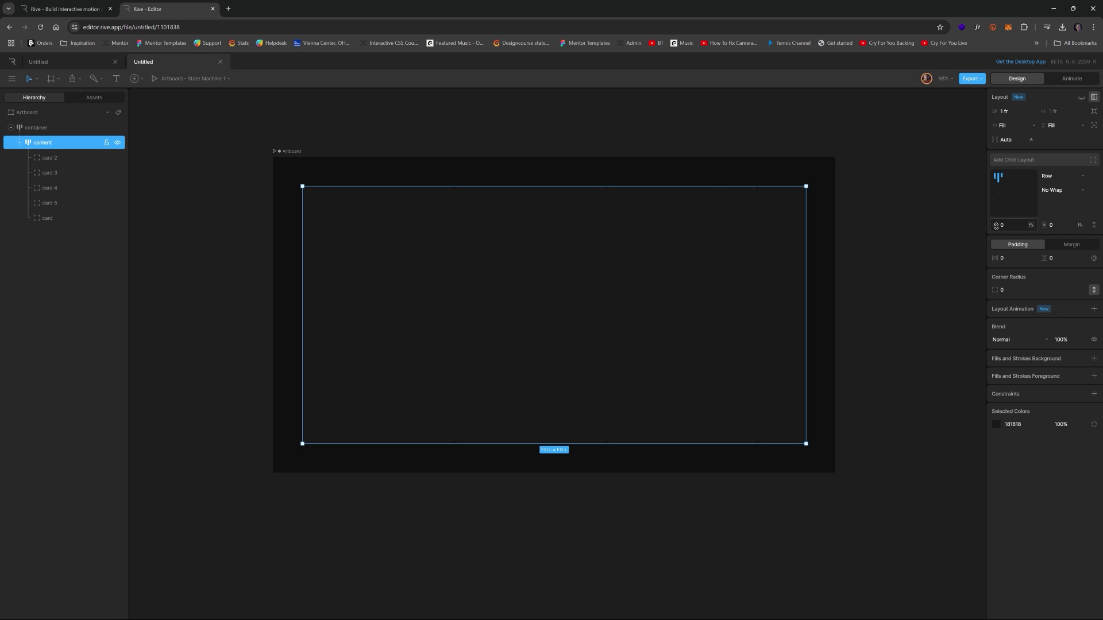
- Set the content gap to 20, then widen it to about 31
click(1002, 225)
text(20)
drag(1002, 217, 1003, 208)
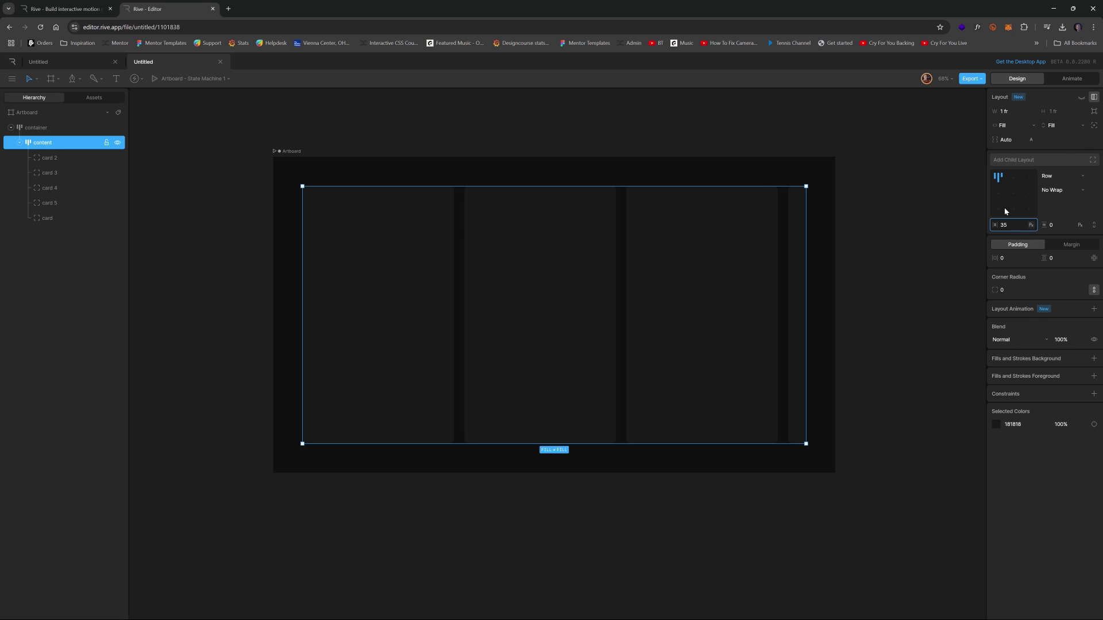
key(Escape)
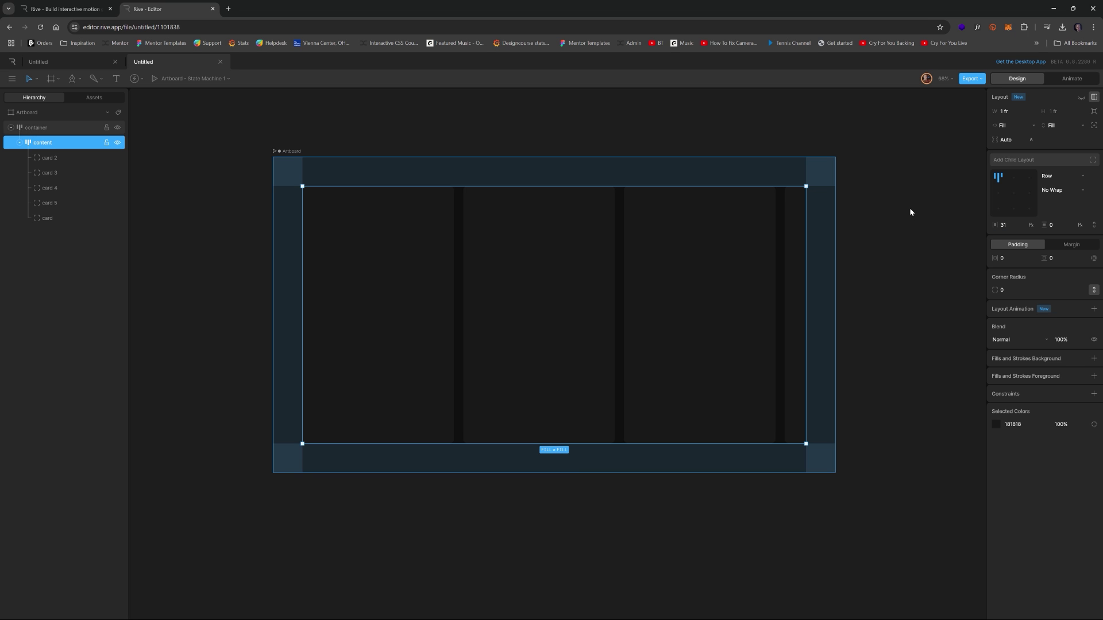
key(Escape)
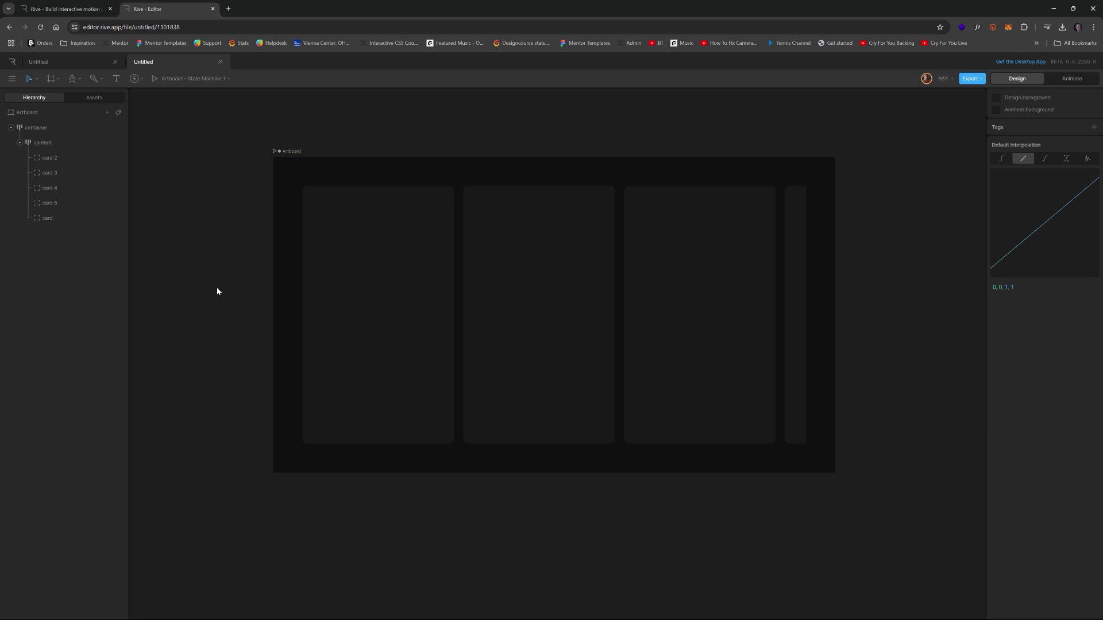
- Select card 2 in the hierarchy
click(374, 251)
click(55, 157)
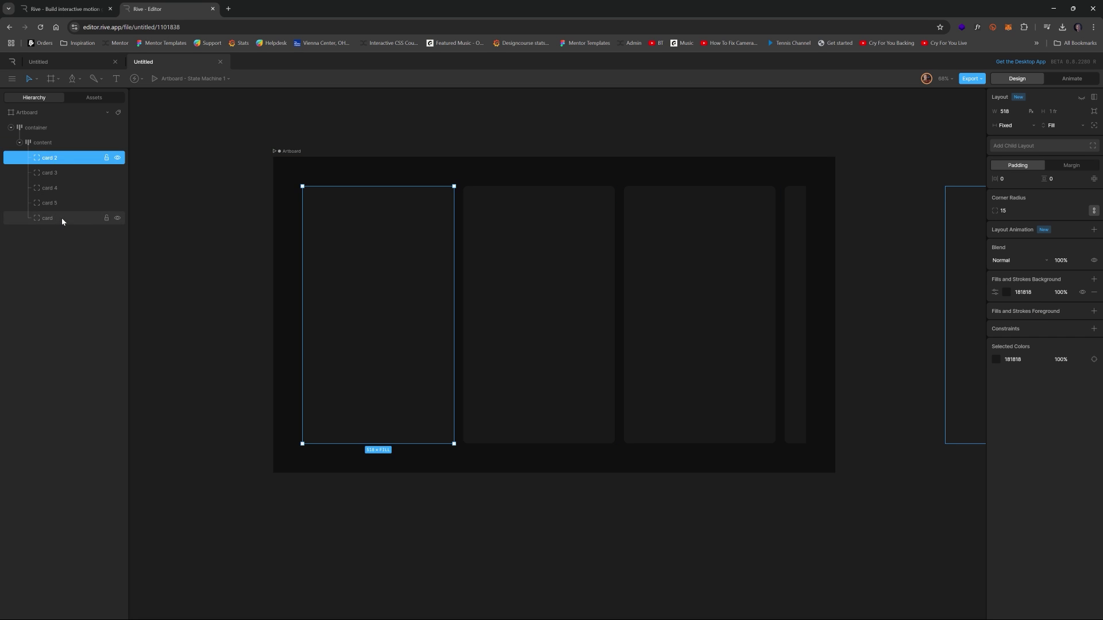
click(61, 219)
click(57, 162)
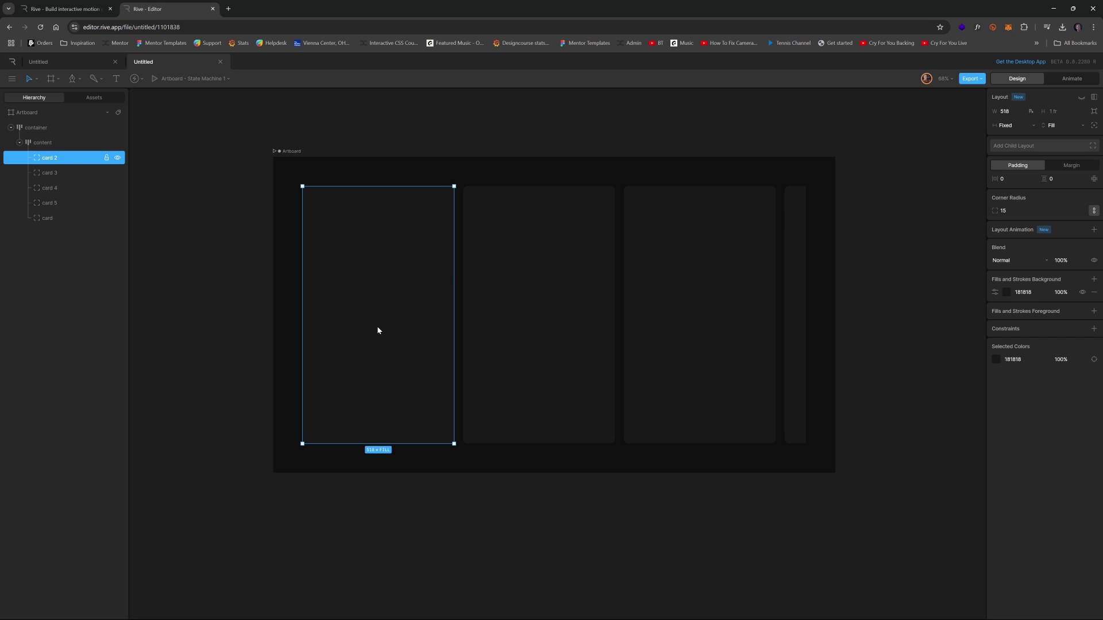
- Place a 'Scroll Fun' text object on the first card
key(t)
click(326, 322)
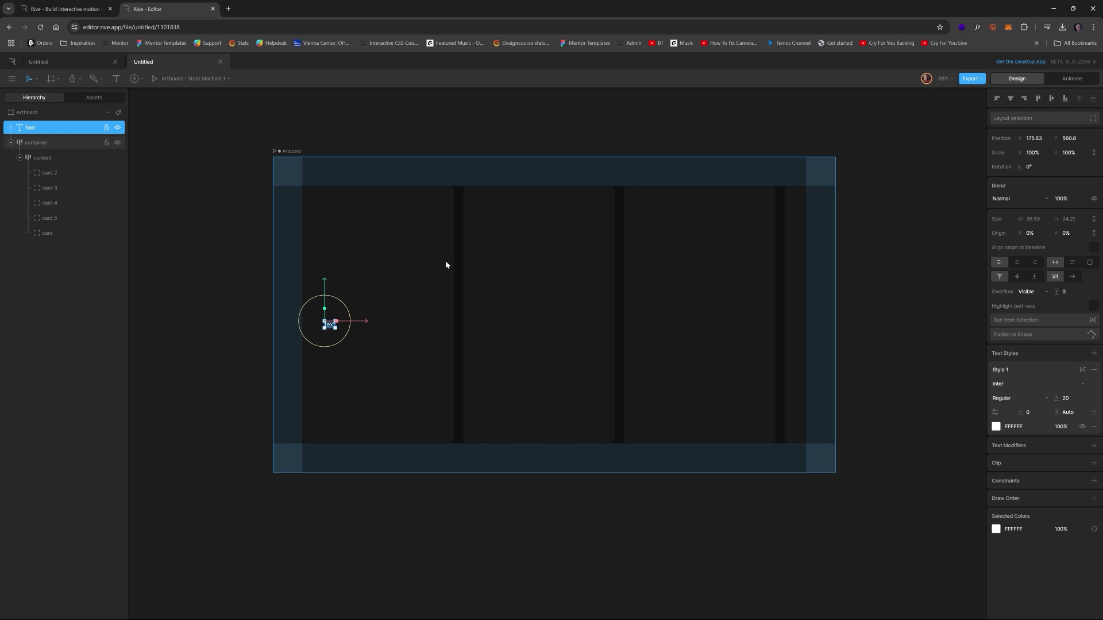
text(Scroll Fun)
click(185, 288)
click(339, 328)
- Style the heading in Manrope Bold at size 41
click(1009, 381)
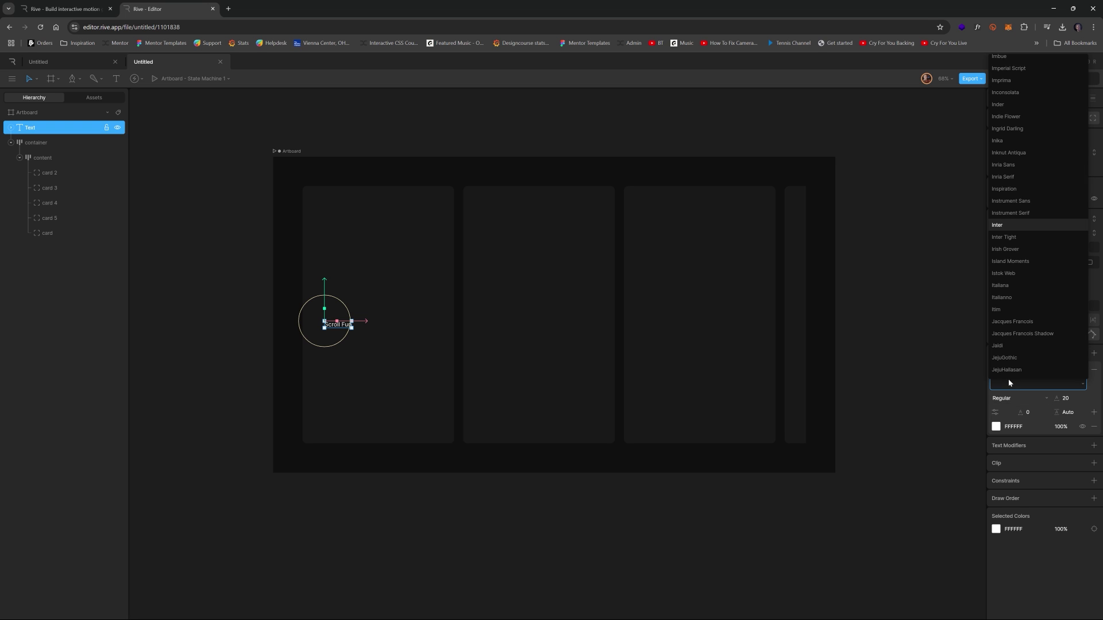
text(manro)
key(Return)
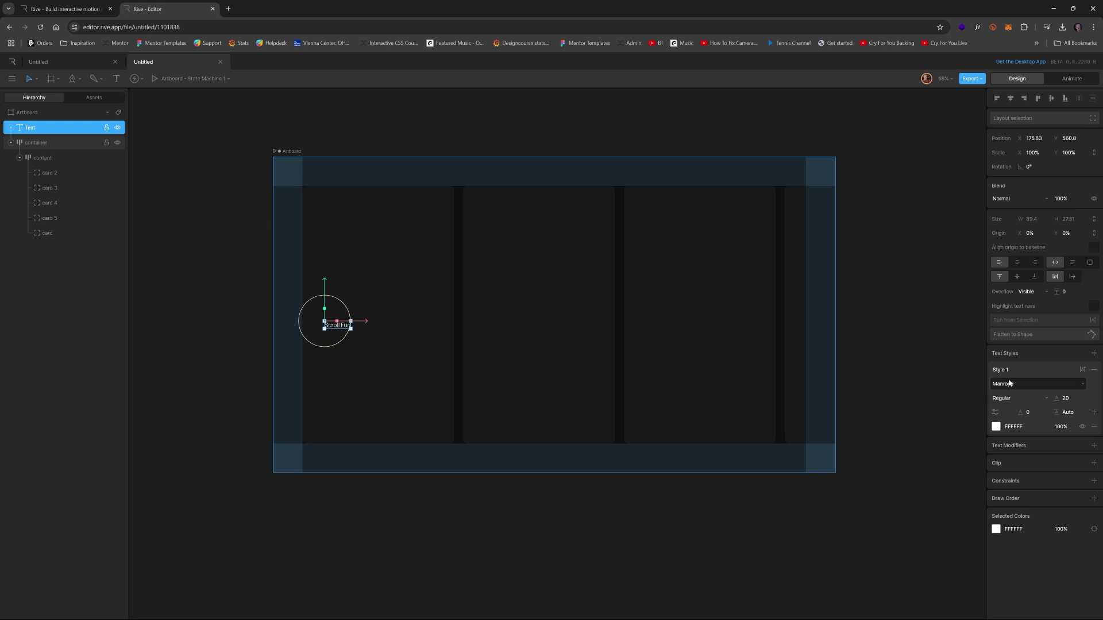
click(1039, 396)
click(1015, 436)
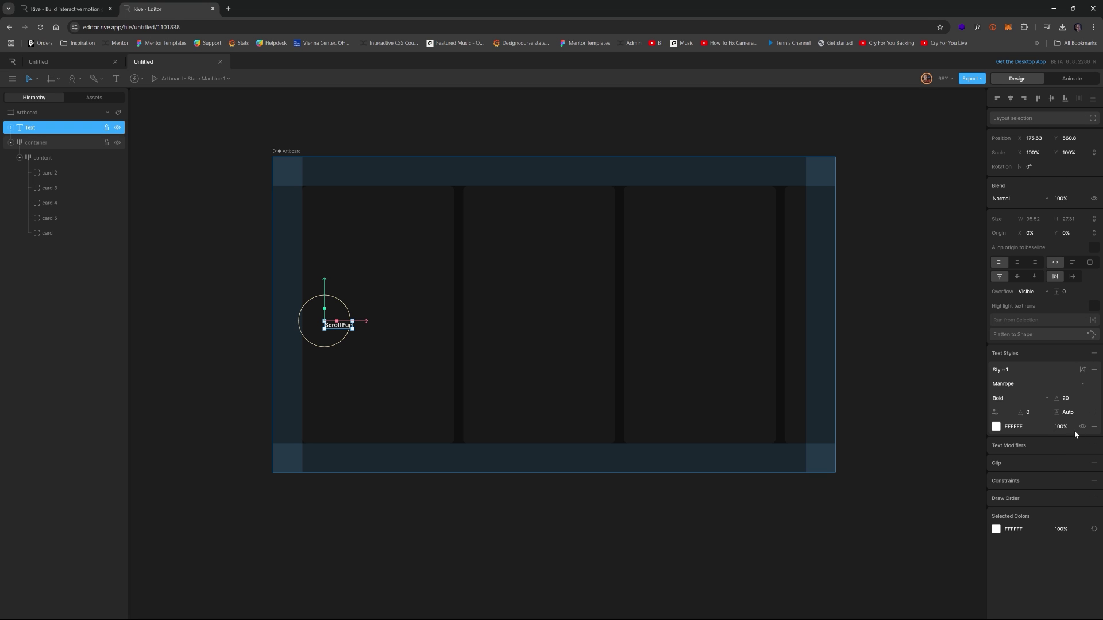
drag(1074, 396, 1079, 385)
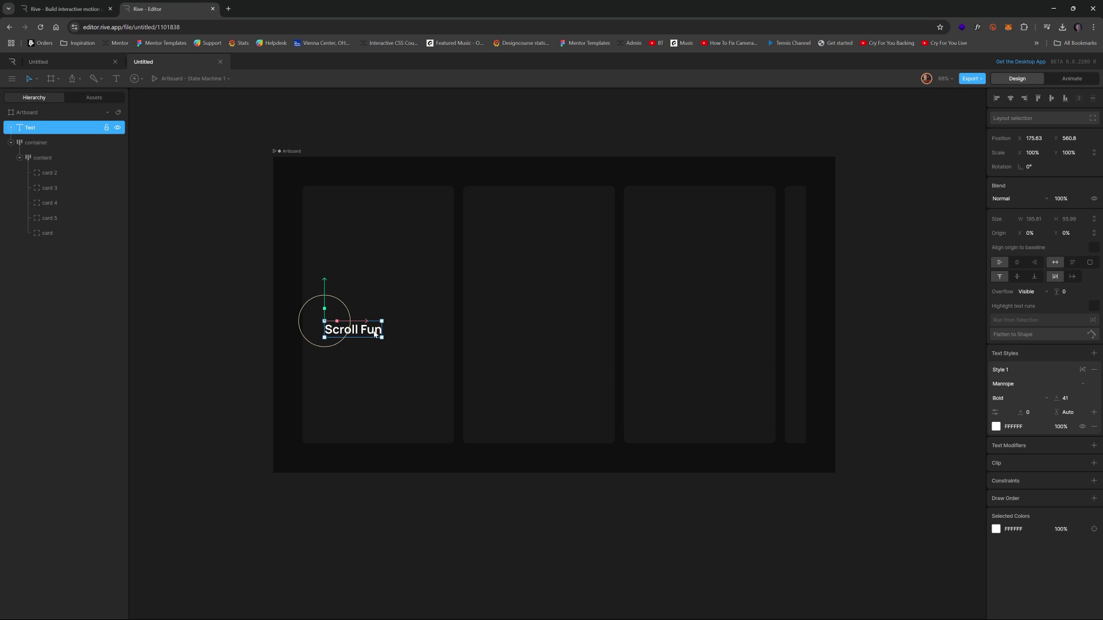
drag(375, 334, 374, 333)
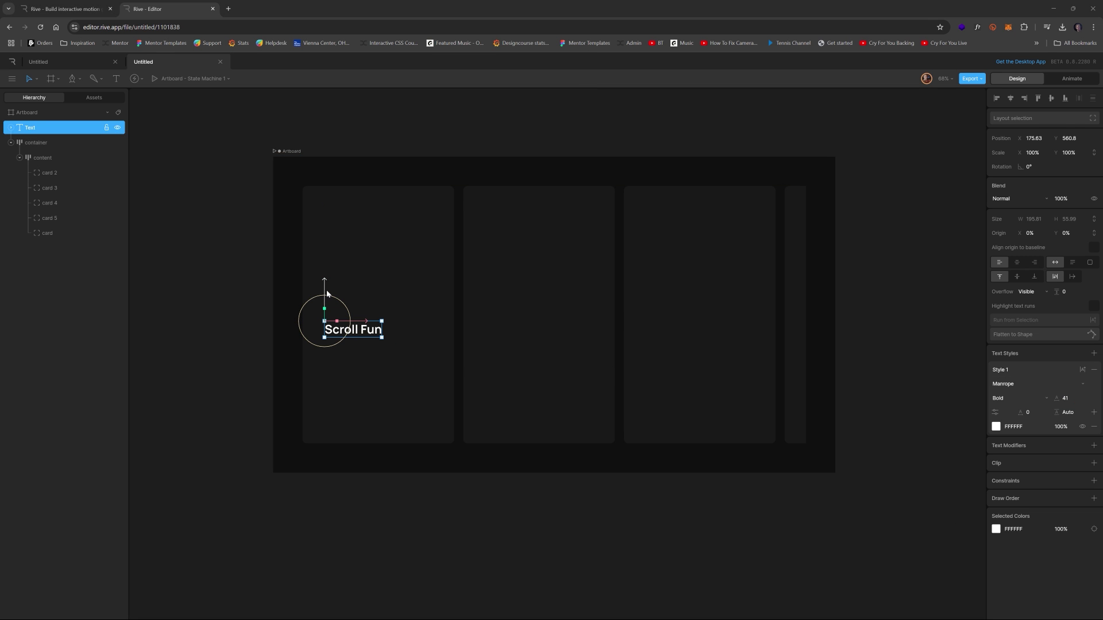
- Nudge the heading lower and duplicate it into a larger text box below
drag(325, 295, 323, 317)
key(ctrl+d)
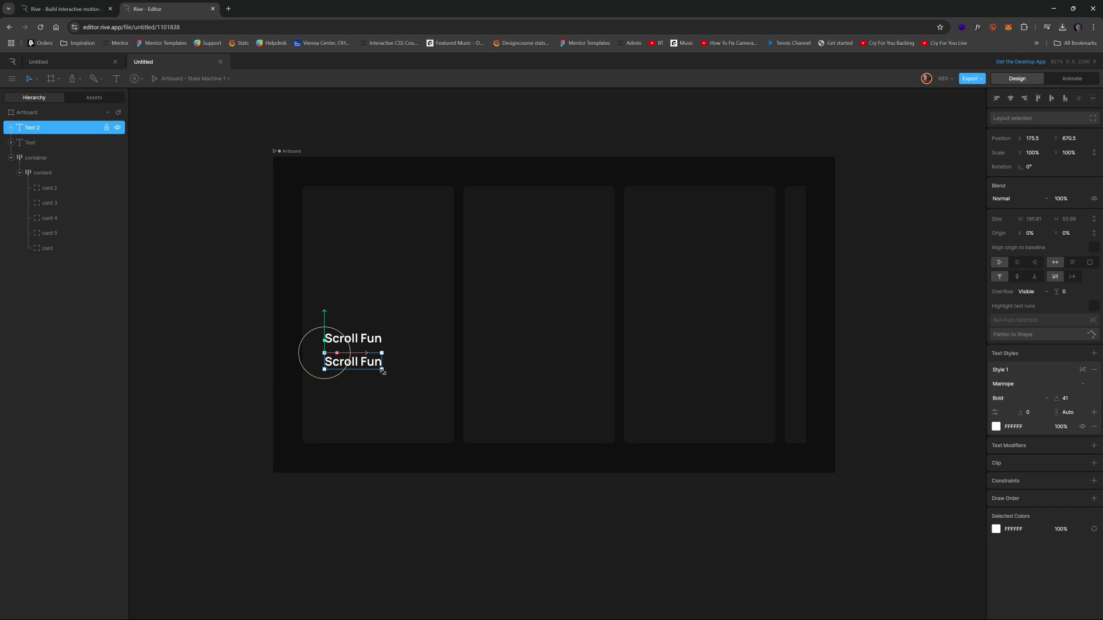
drag(380, 370, 429, 414)
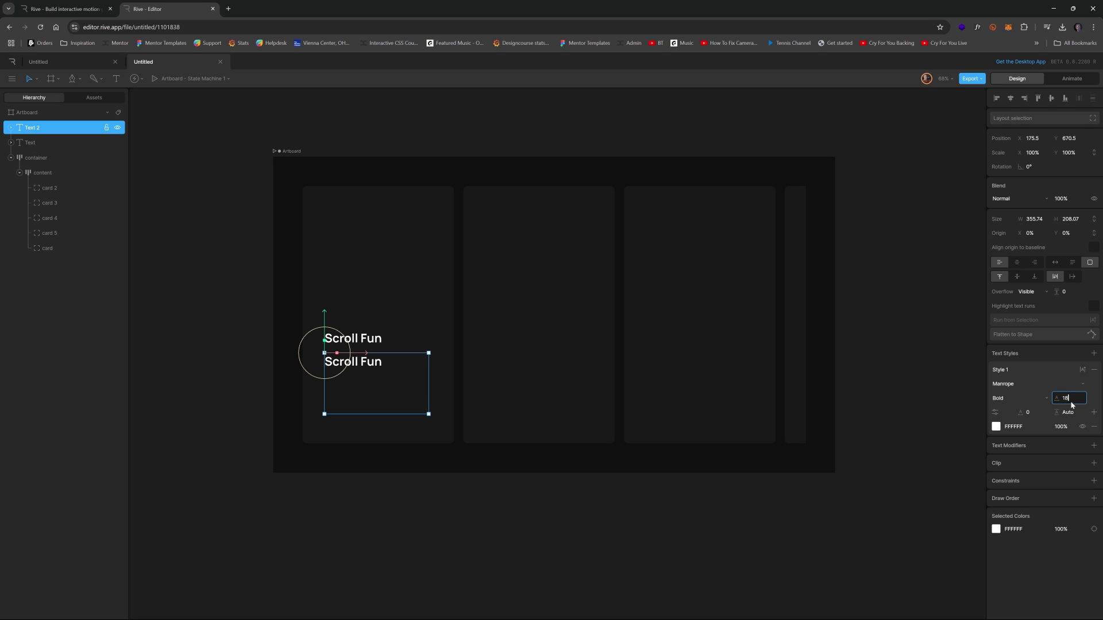
- Set the copied text to Regular weight at size 22
key(Return)
click(1010, 398)
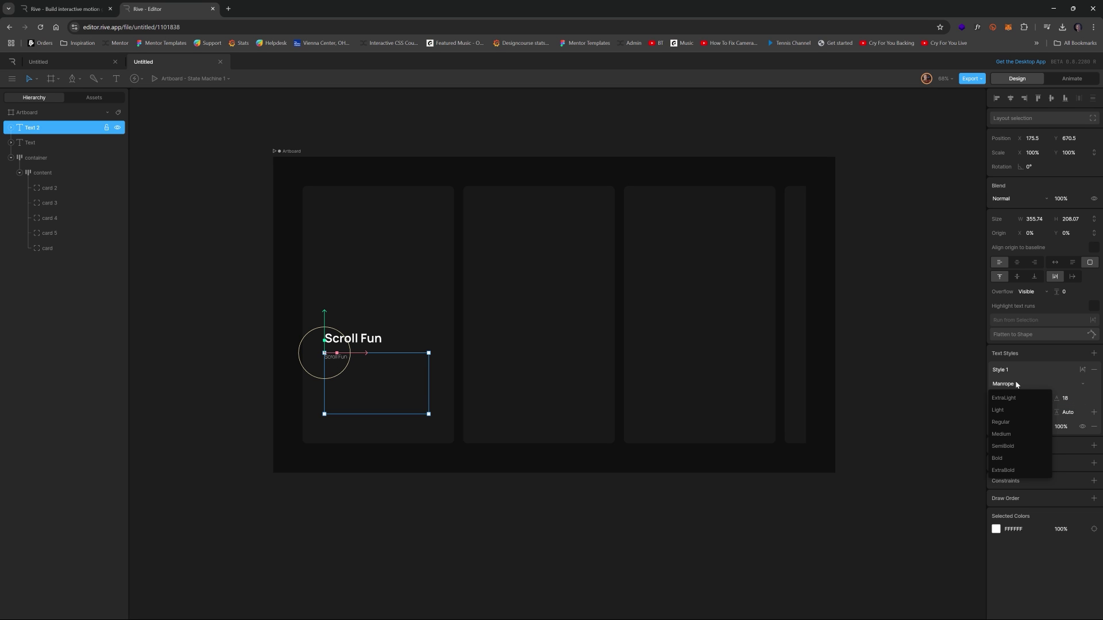
click(1001, 422)
click(1069, 399)
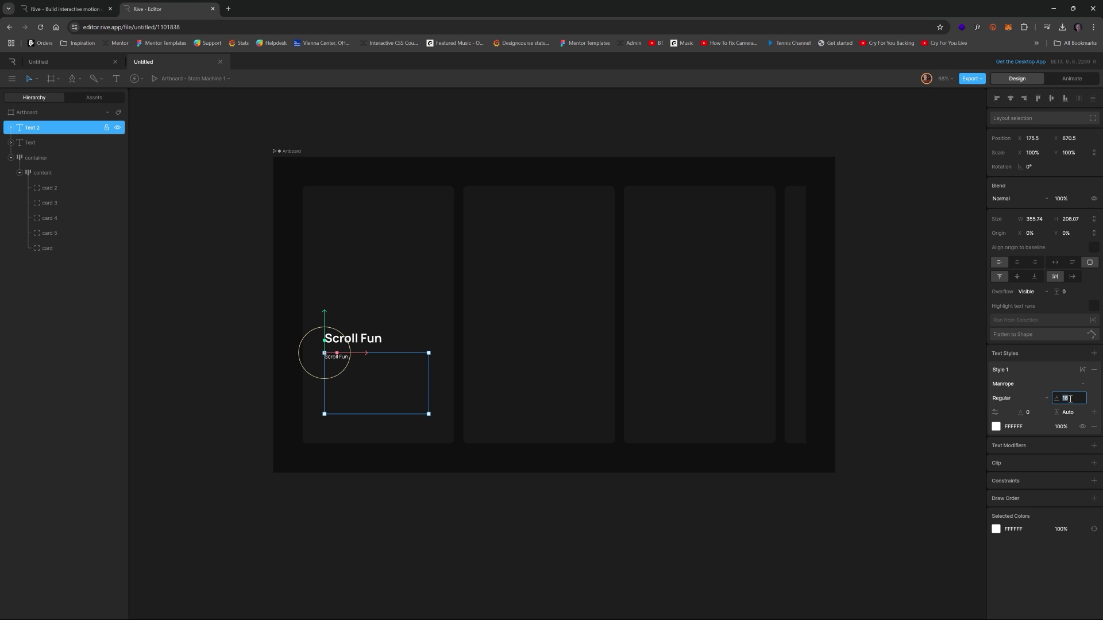
text(22)
key(Return)
- Replace the copy's text with 'This is an absolutely delightful way to integrate scroll stuff in your Rive projects!'
double_click(338, 358)
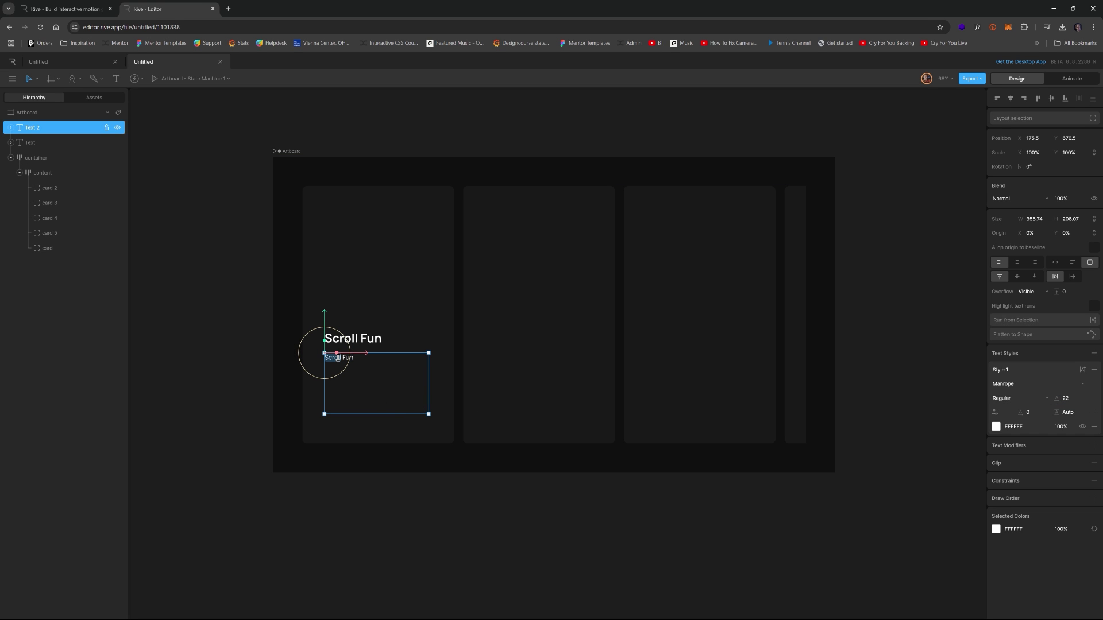
key(ctrl+a)
text(This is an absolute)
text(ly dleigh)
key(BackSpace)
key(BackSpace)
key(BackSpace)
key(BackSpace)
key(BackSpace)
text(elightful way)
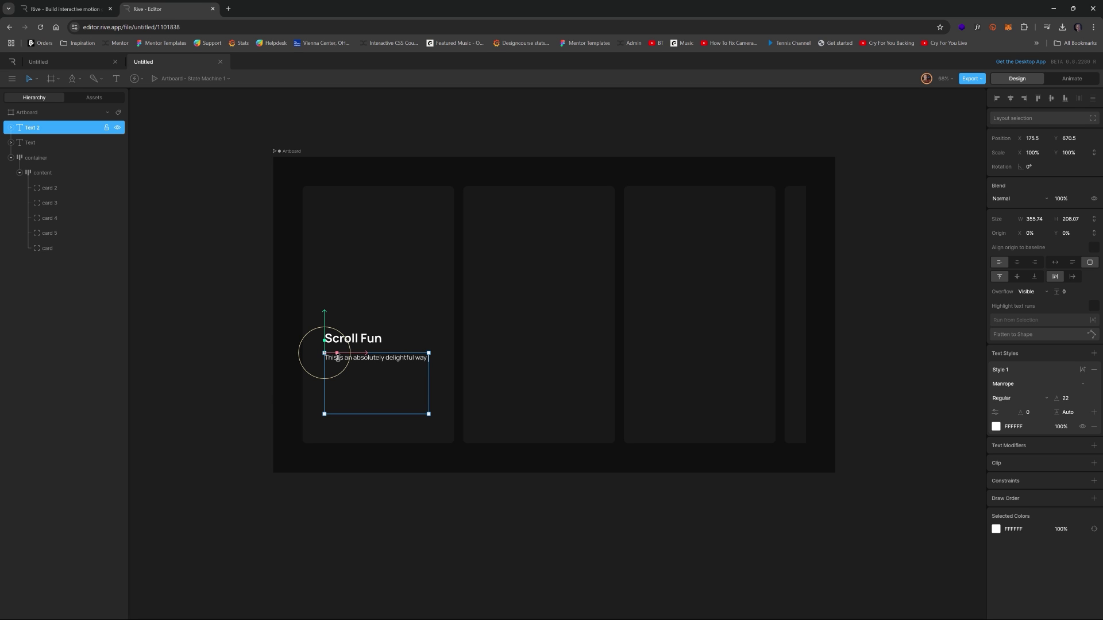
text( to integrate scroll stuff in your Rive projects!)
click(248, 381)
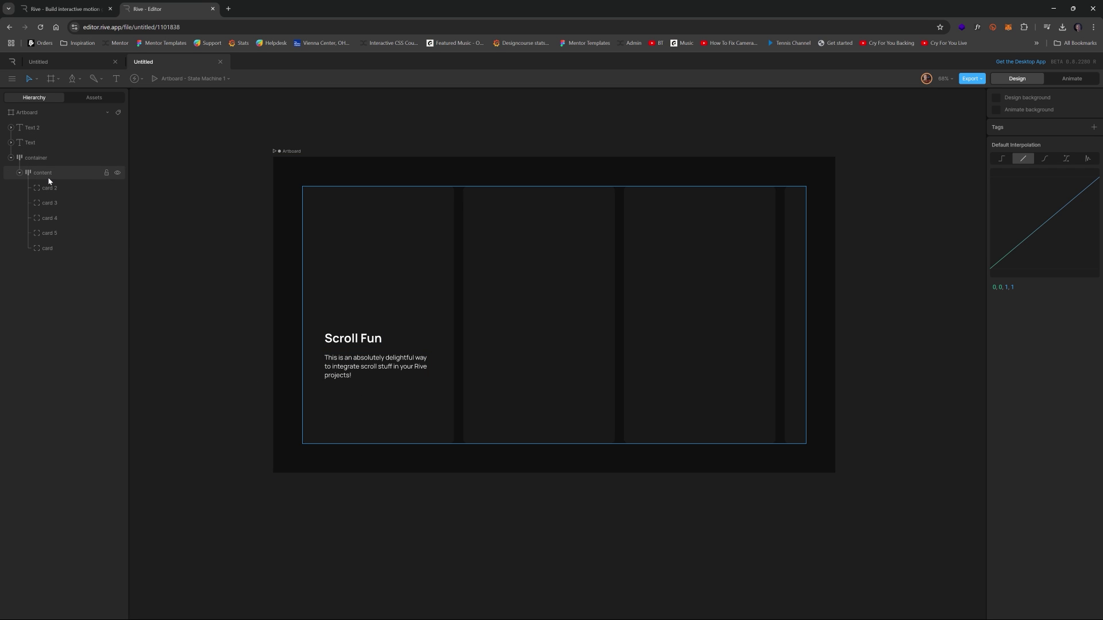
- Increase the paragraph's line spacing and dim its colour to grey A2A2A2
click(51, 132)
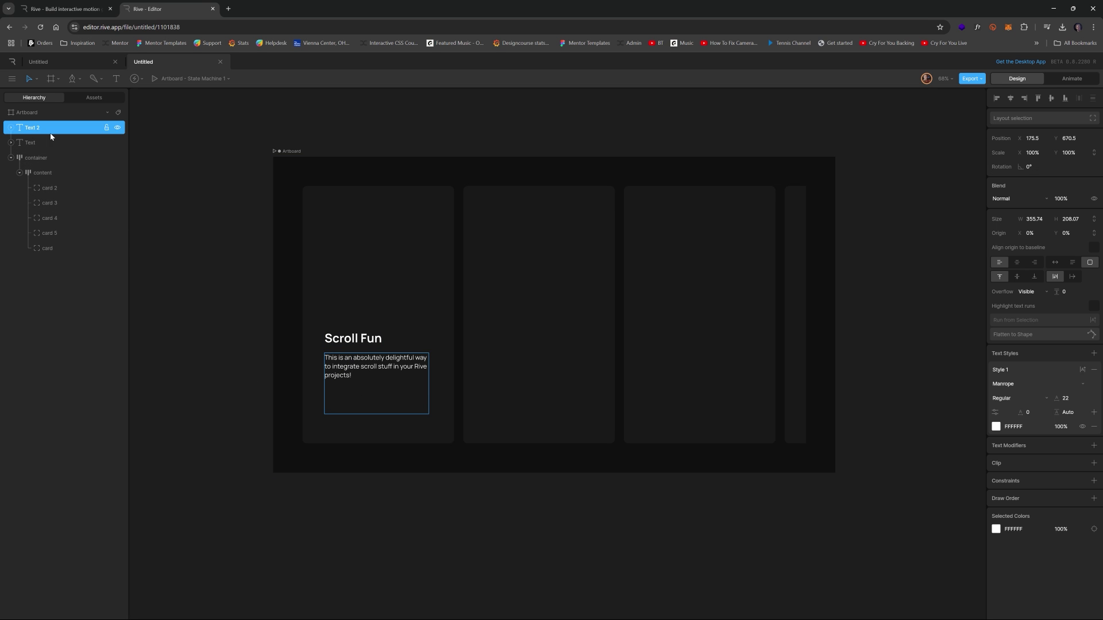
drag(1069, 412, 1071, 403)
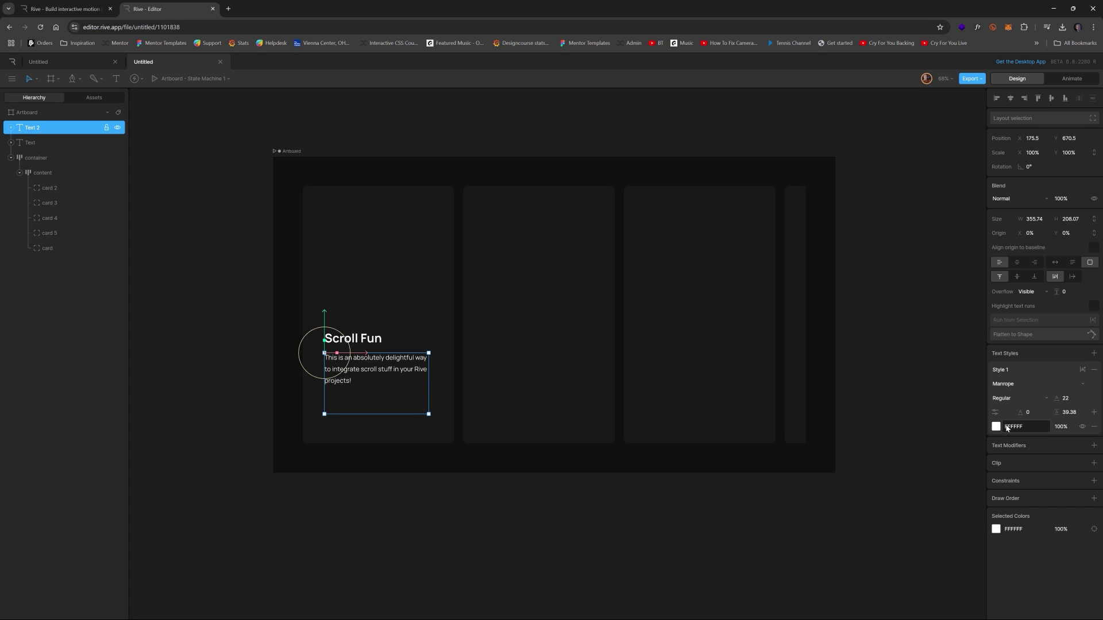
click(1007, 428)
drag(912, 481, 879, 463)
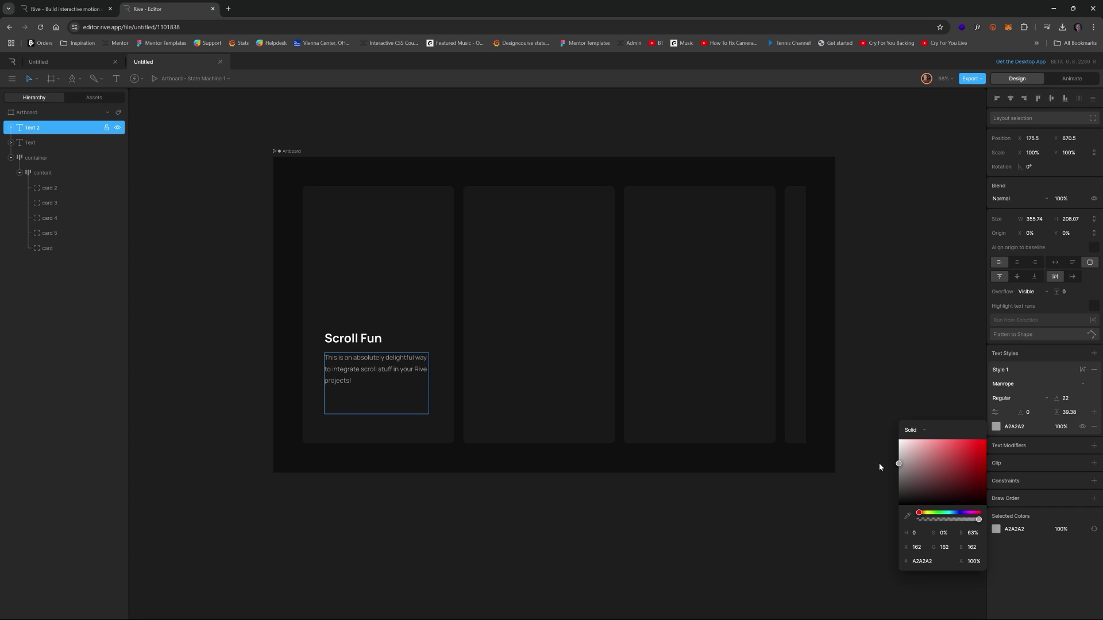
click(36, 158)
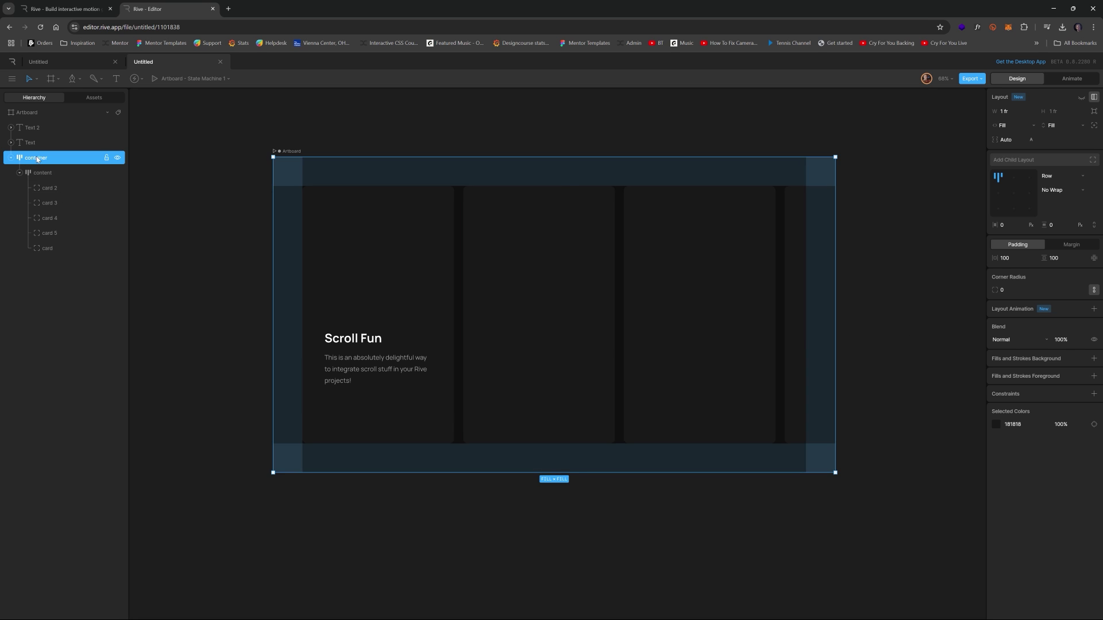
- Wrap the heading and paragraph together in a new Column layout
click(36, 130)
shift+click(37, 139)
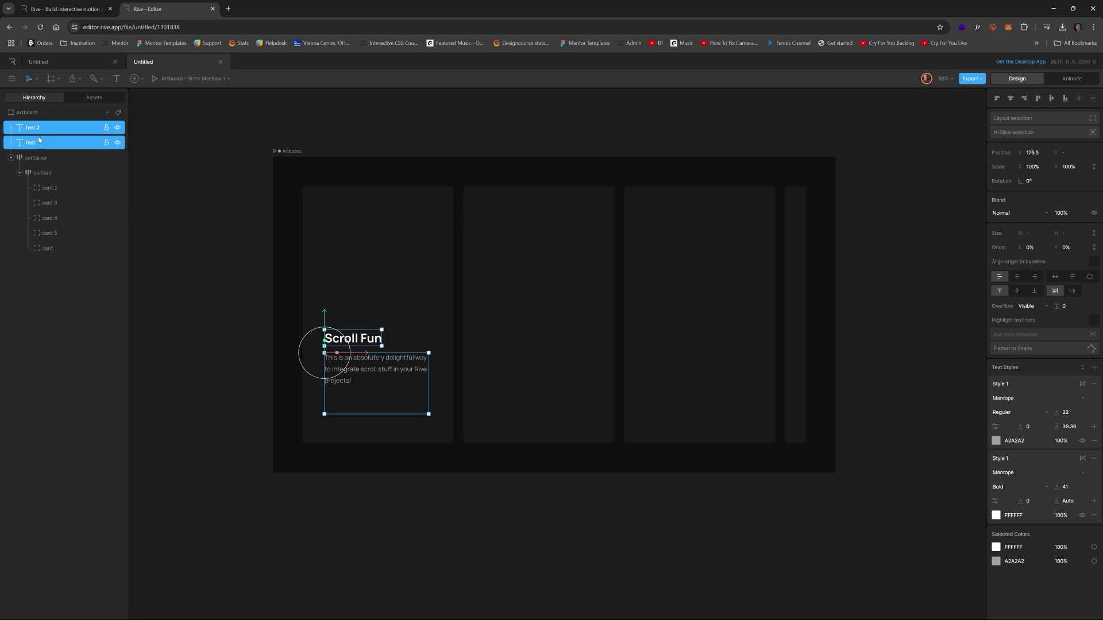
right_click(376, 368)
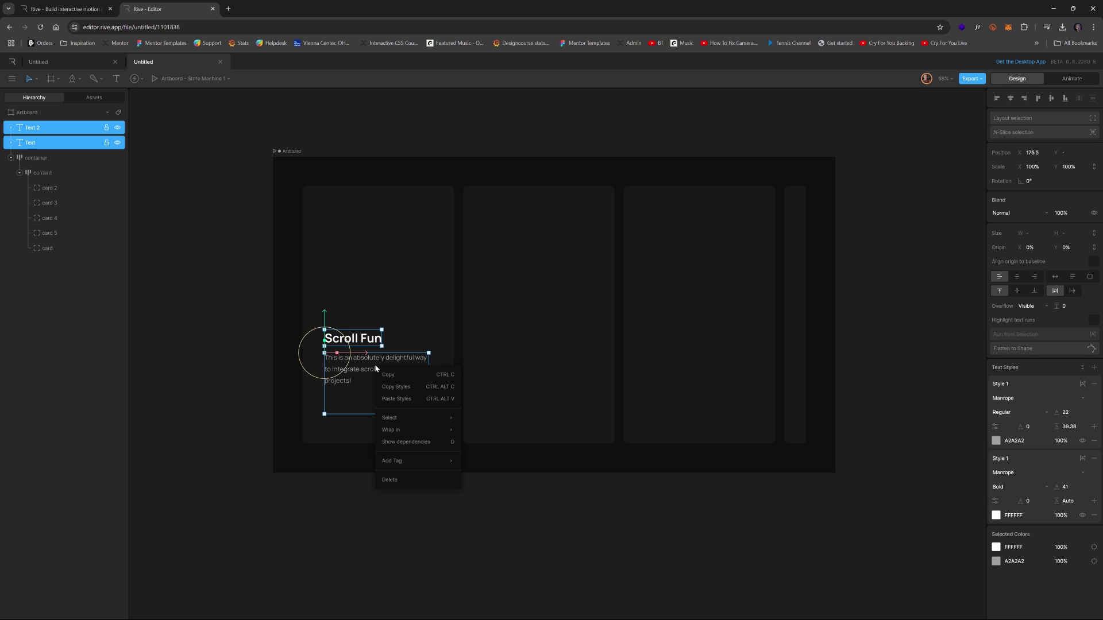
right_click(62, 127)
mouse_move(93, 173)
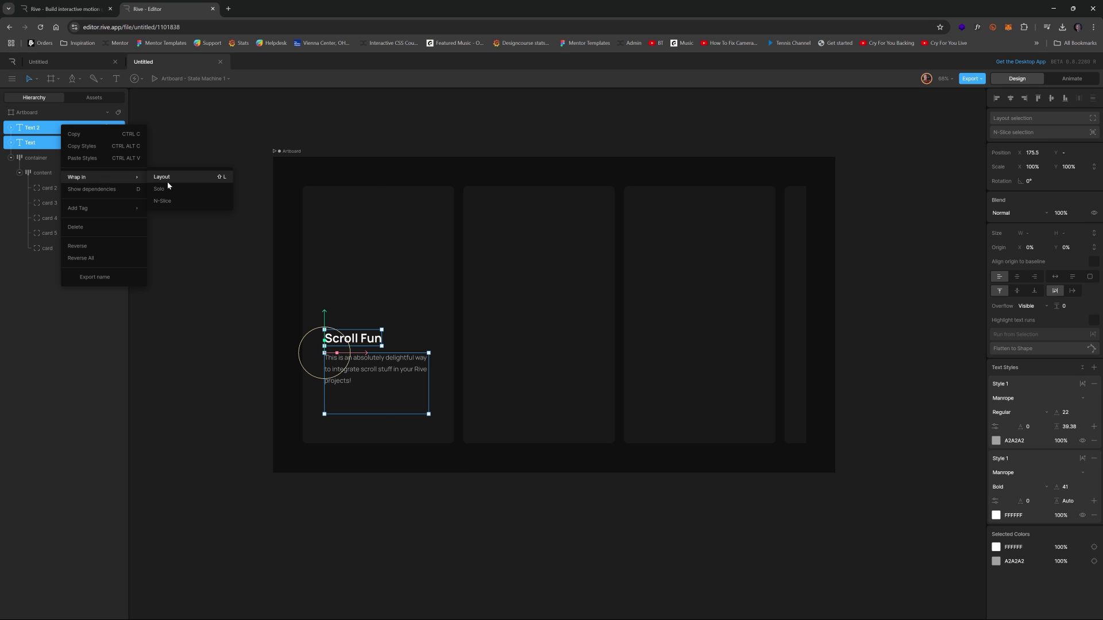
click(167, 182)
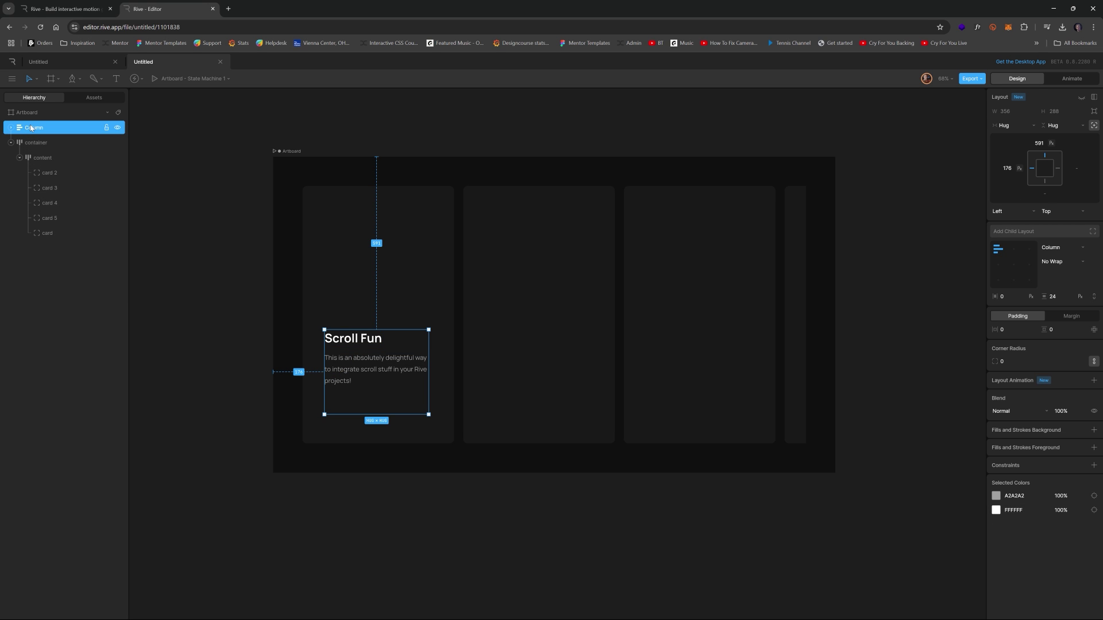
- Nest the text column in card 2, pad card 2 by 40 on both axes, and align it bottom-left
drag(31, 128, 50, 175)
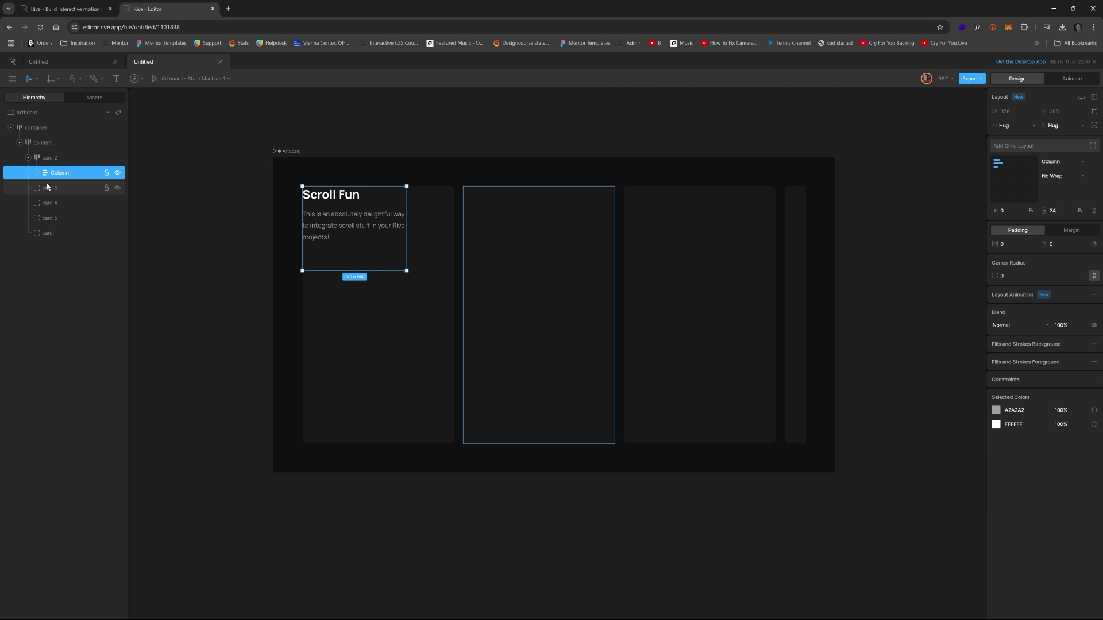
click(46, 158)
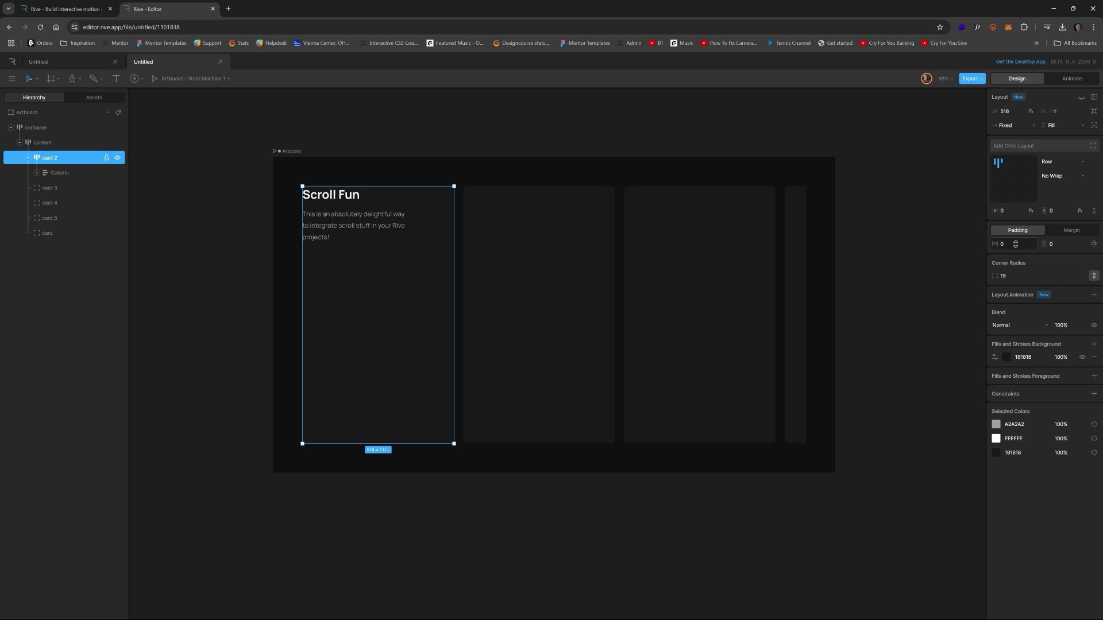
drag(1015, 244, 1015, 230)
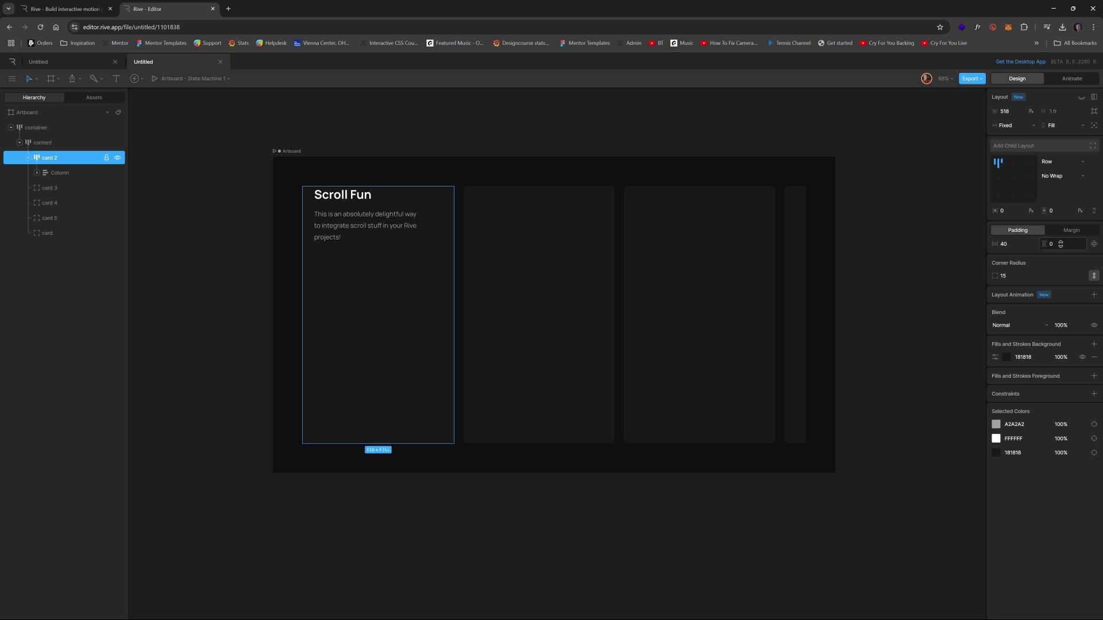
click(1065, 246)
text(40)
key(Return)
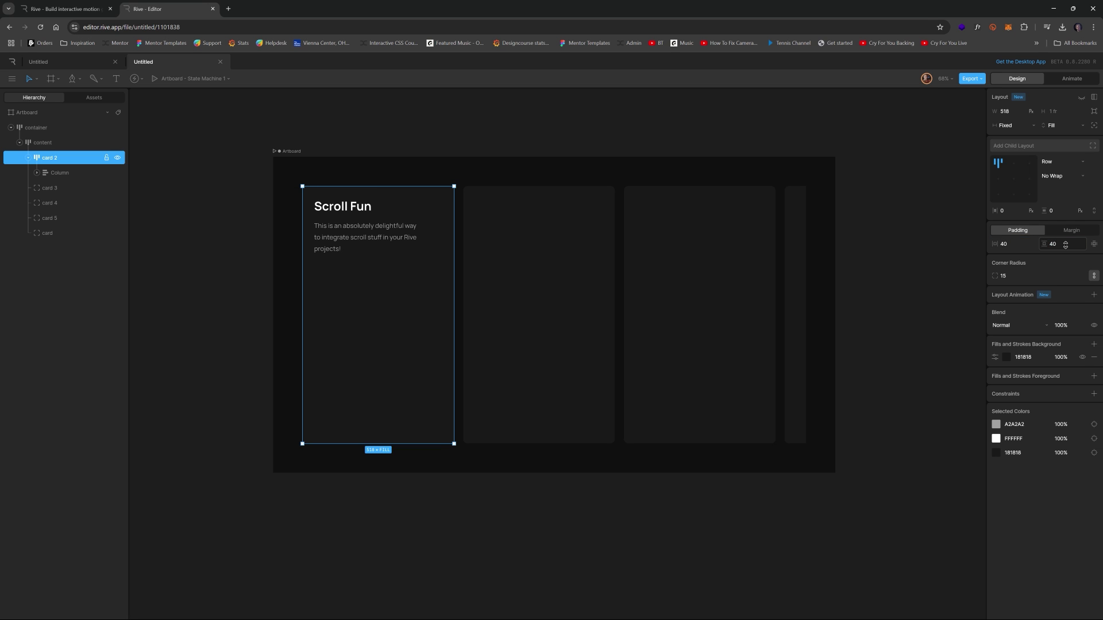
click(1012, 197)
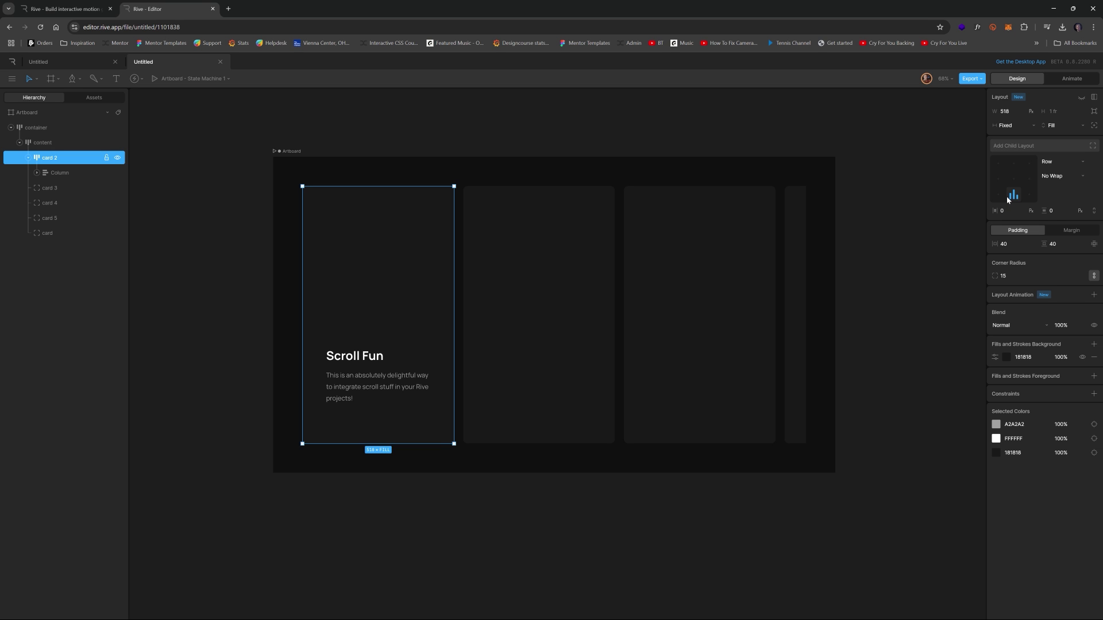
click(998, 196)
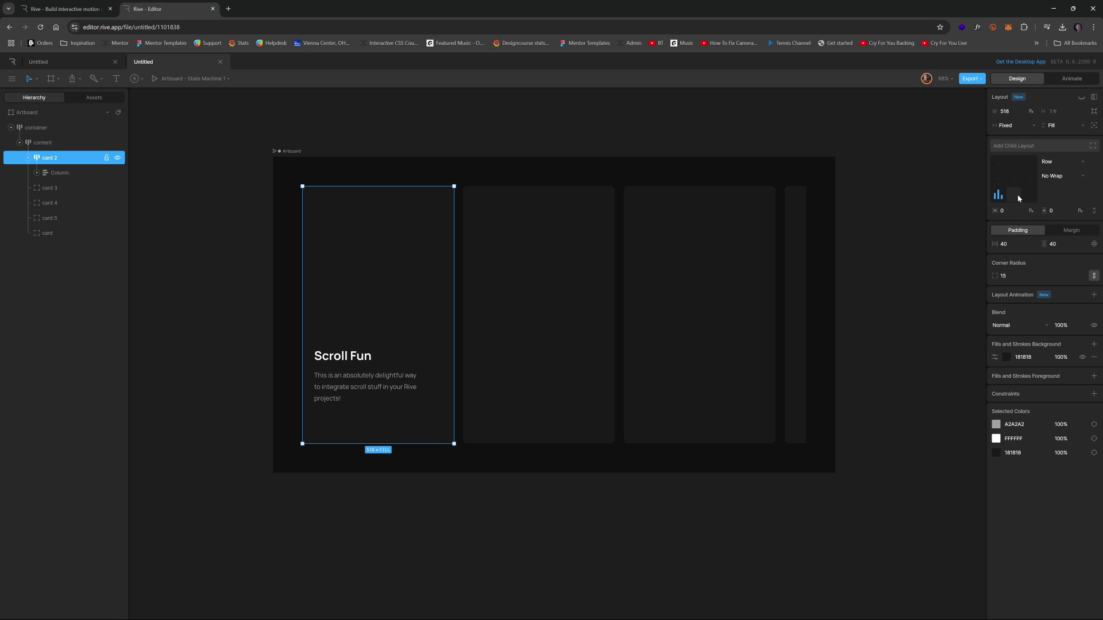
- Set the card's text Column to Fill width and Hug height
click(64, 176)
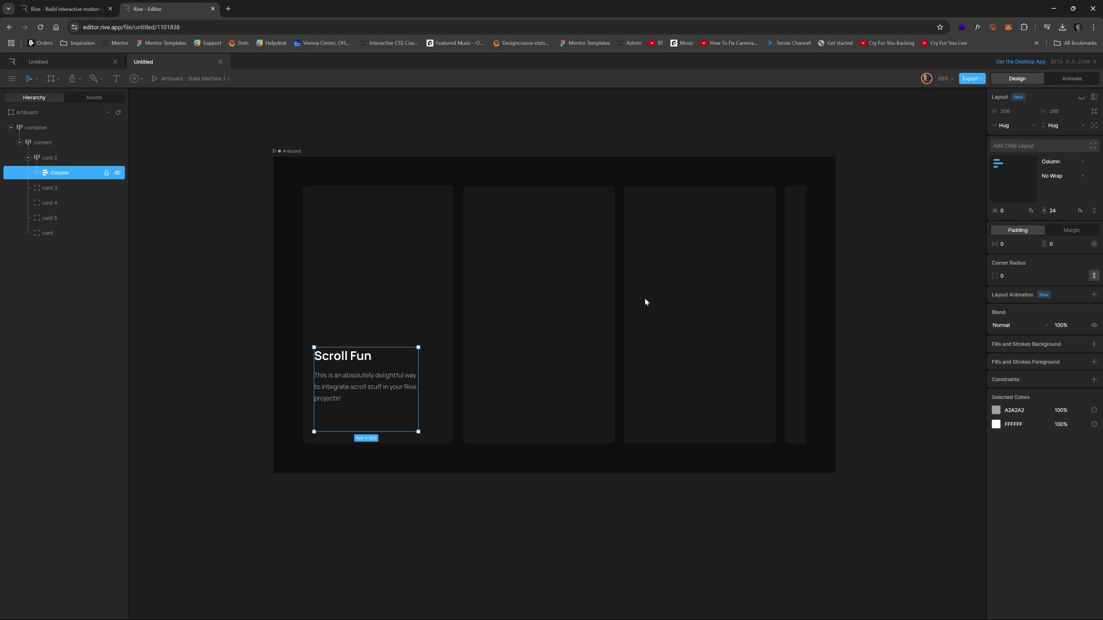
click(1003, 126)
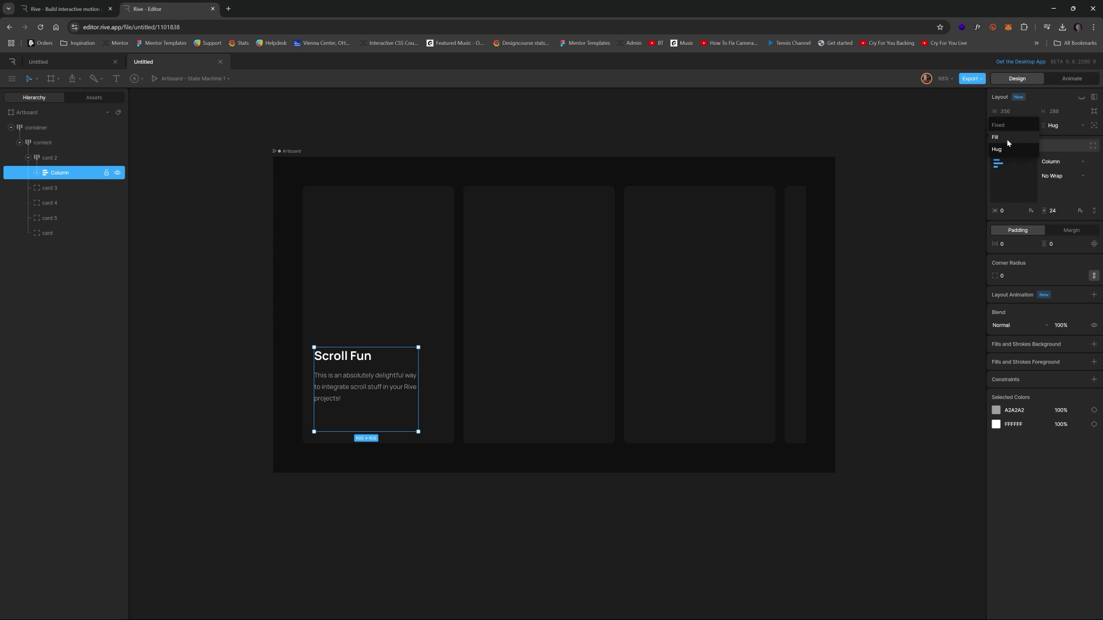
click(1000, 137)
click(1067, 126)
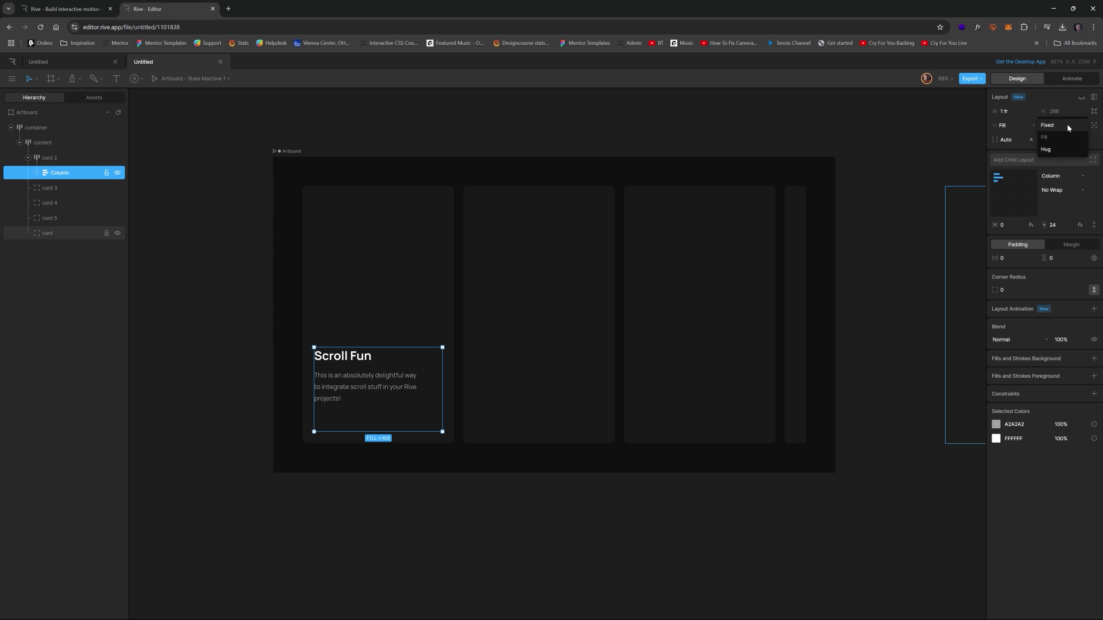
click(1063, 148)
- Make the description Text Layout fill the column's width
click(37, 172)
click(71, 190)
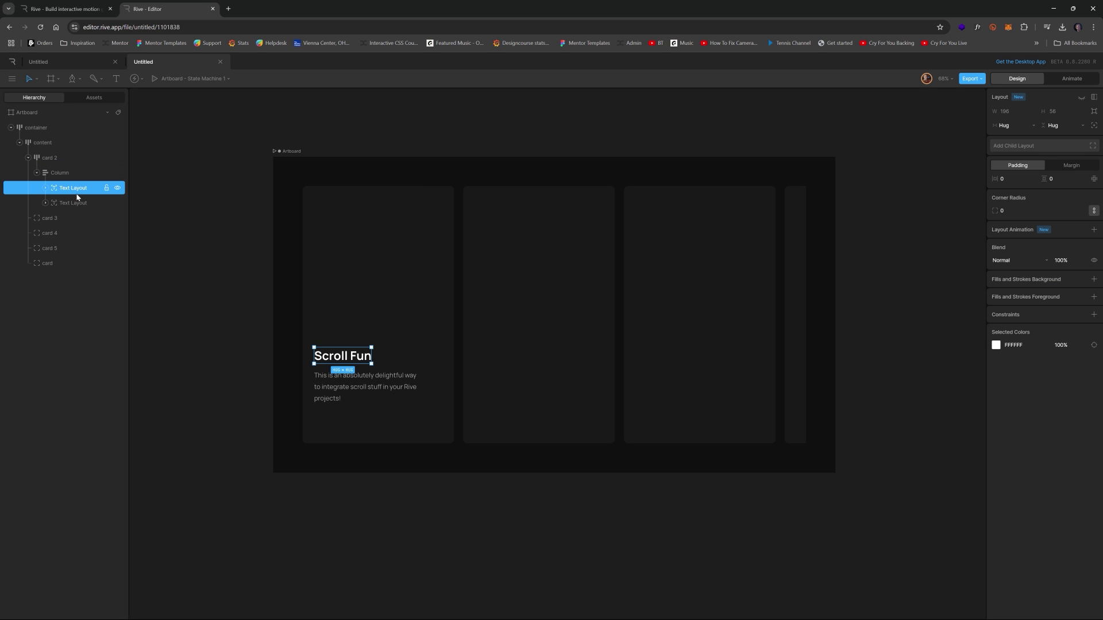
click(78, 205)
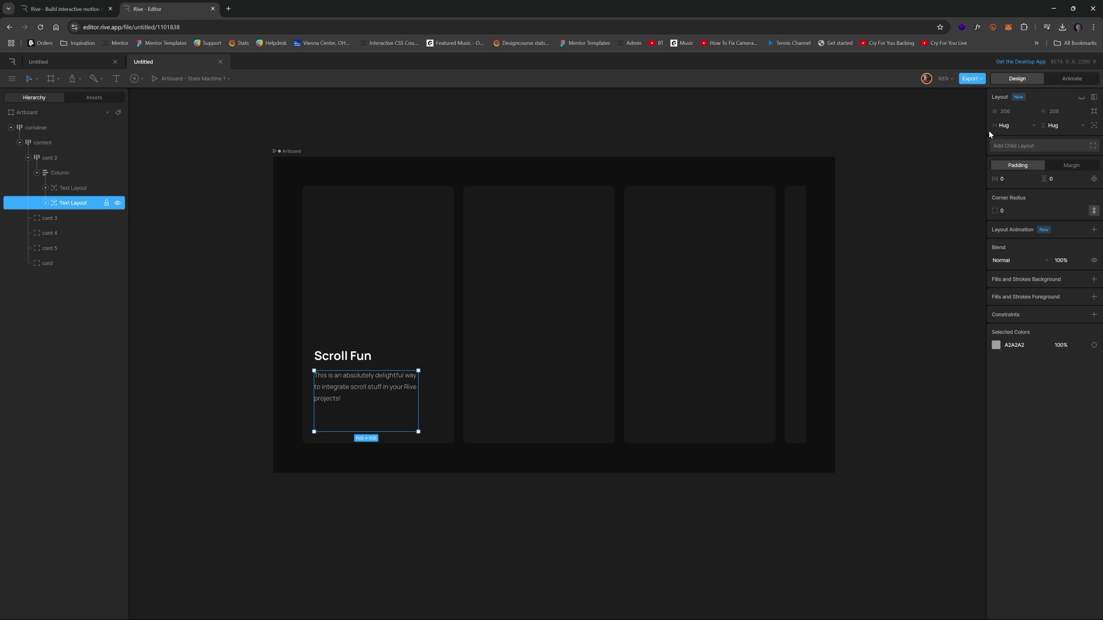
click(1012, 125)
click(1015, 142)
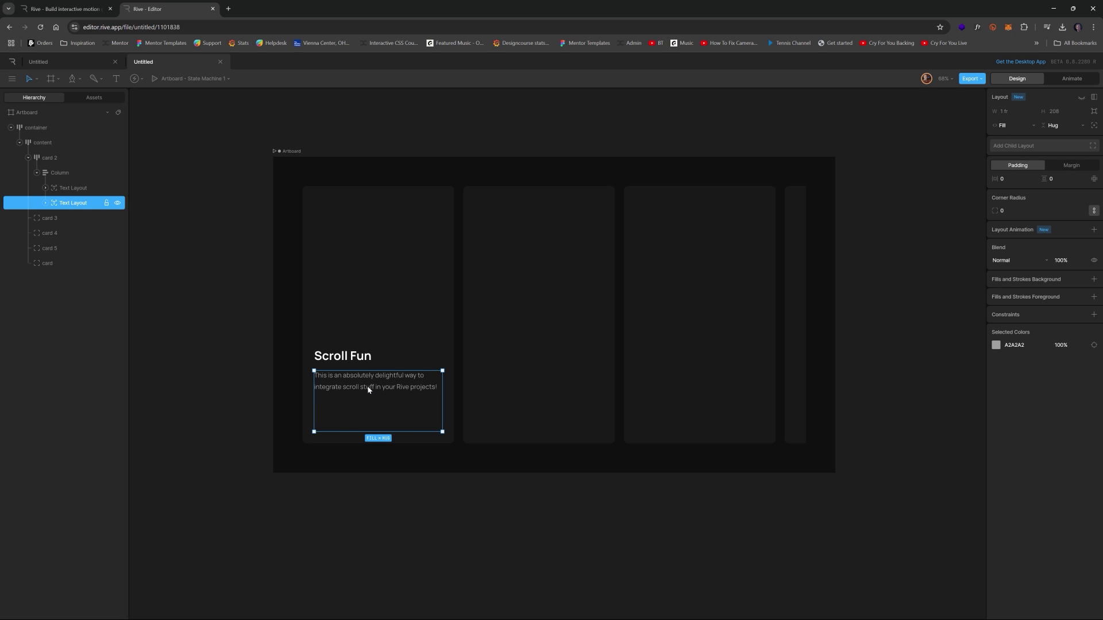
- Shorten the description box's height so it wraps onto two lines
click(203, 297)
click(385, 391)
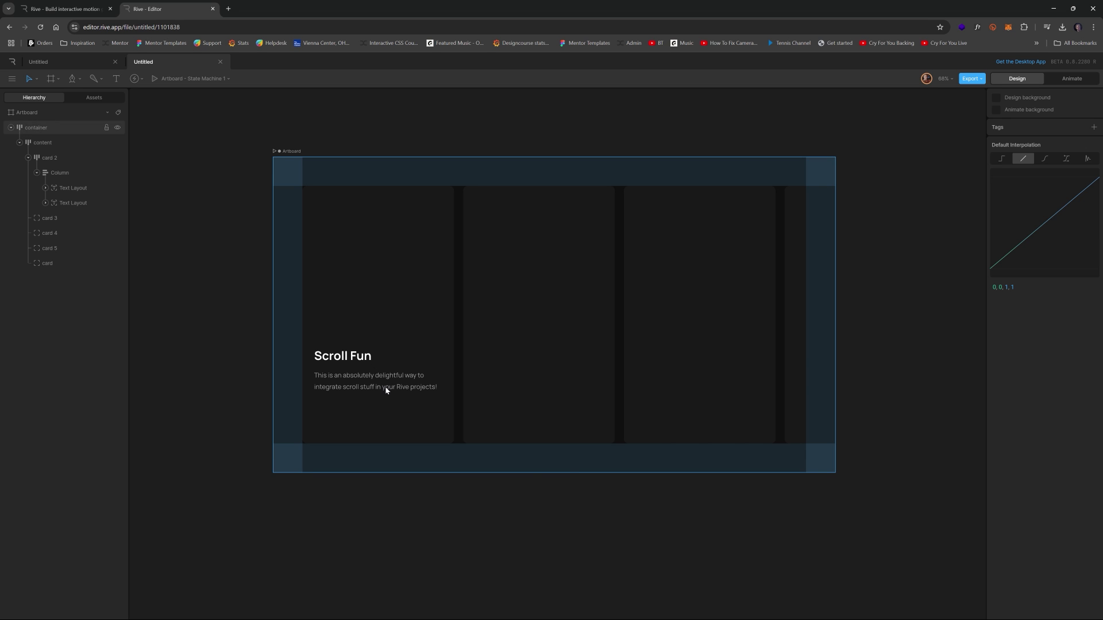
click(192, 253)
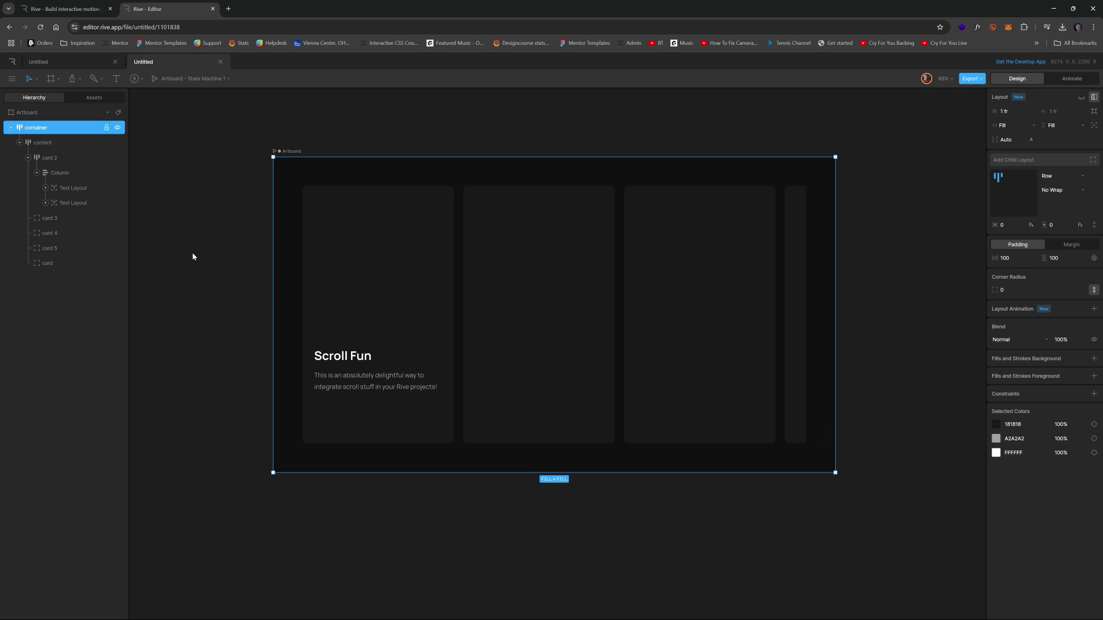
click(375, 359)
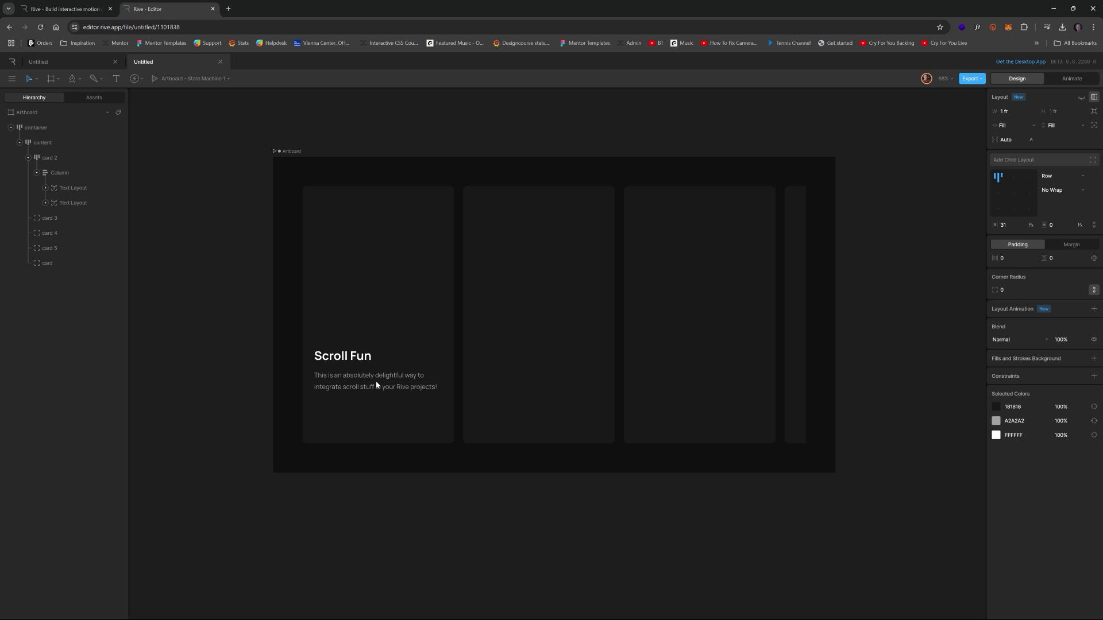
click(390, 386)
drag(406, 432, 408, 389)
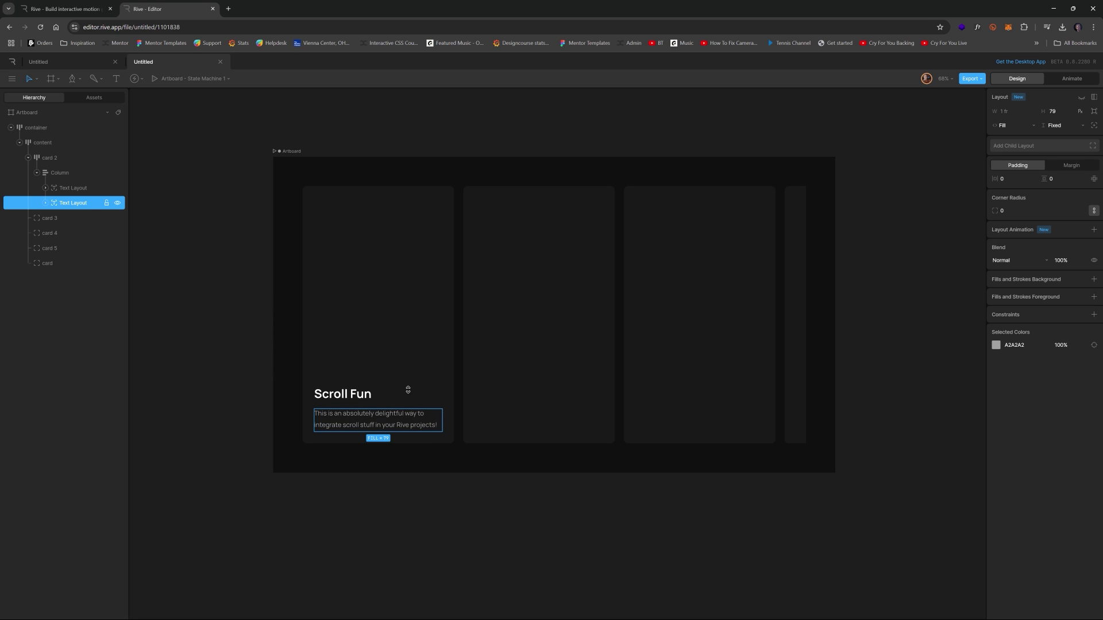
click(195, 277)
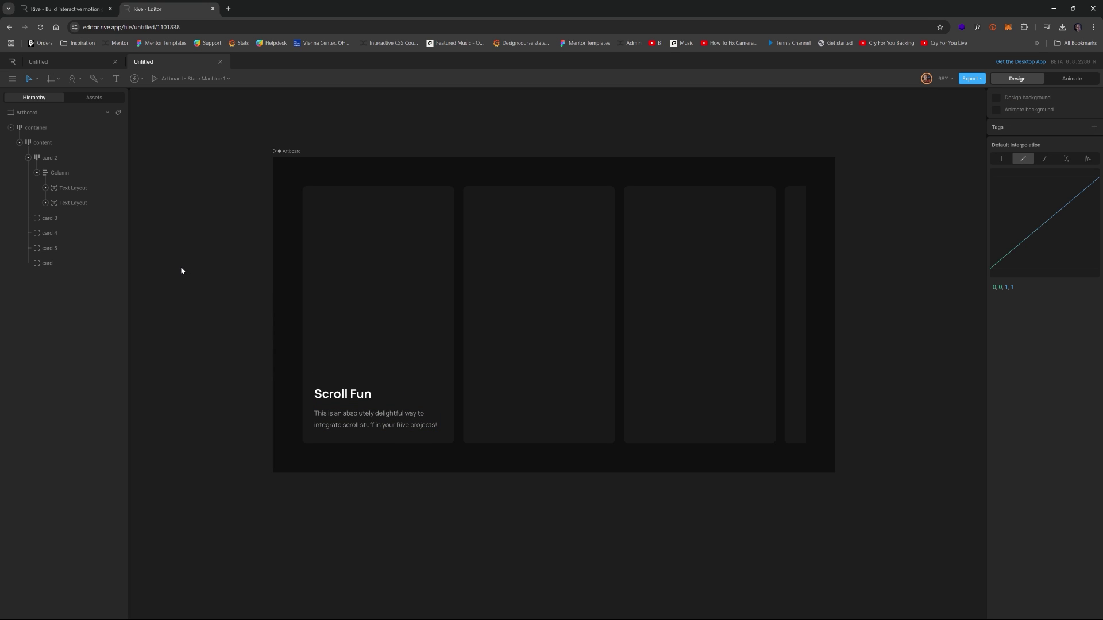
click(410, 331)
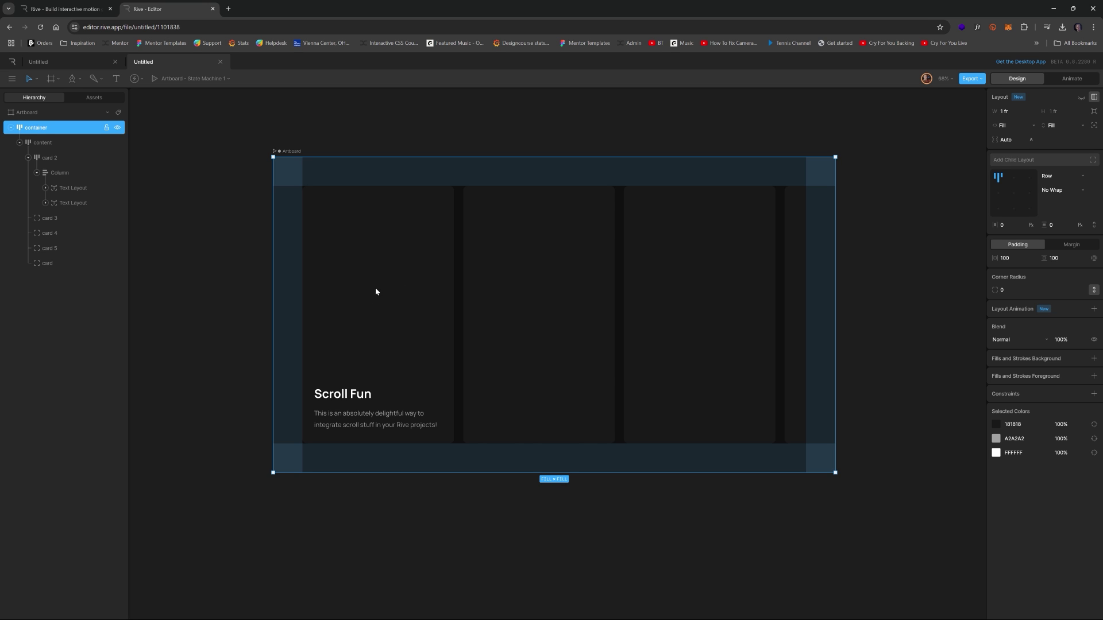
click(185, 284)
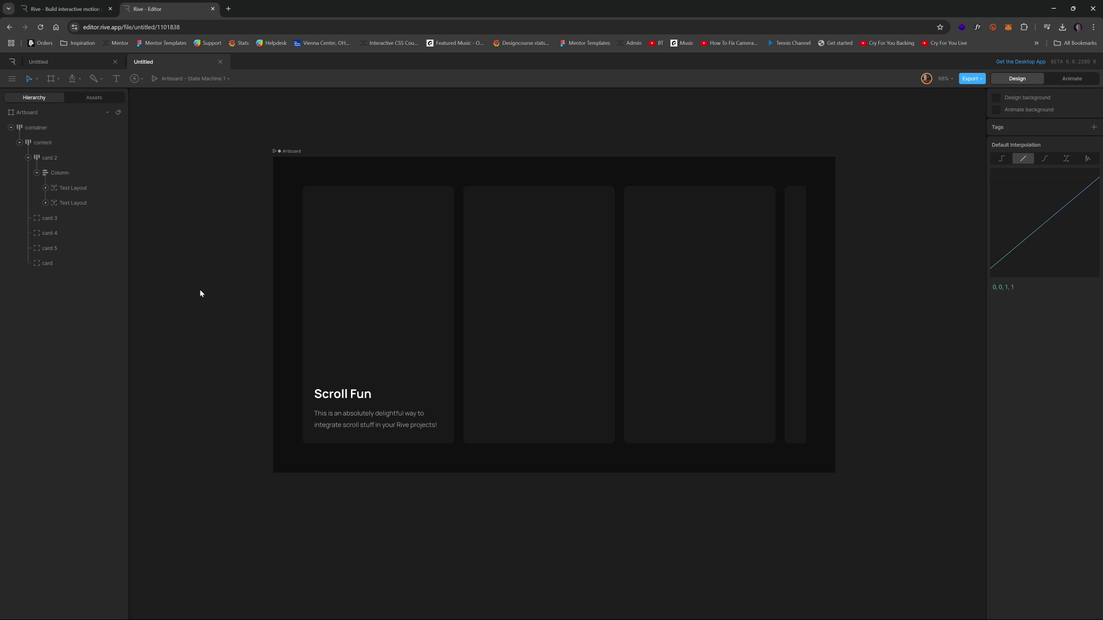
click(437, 237)
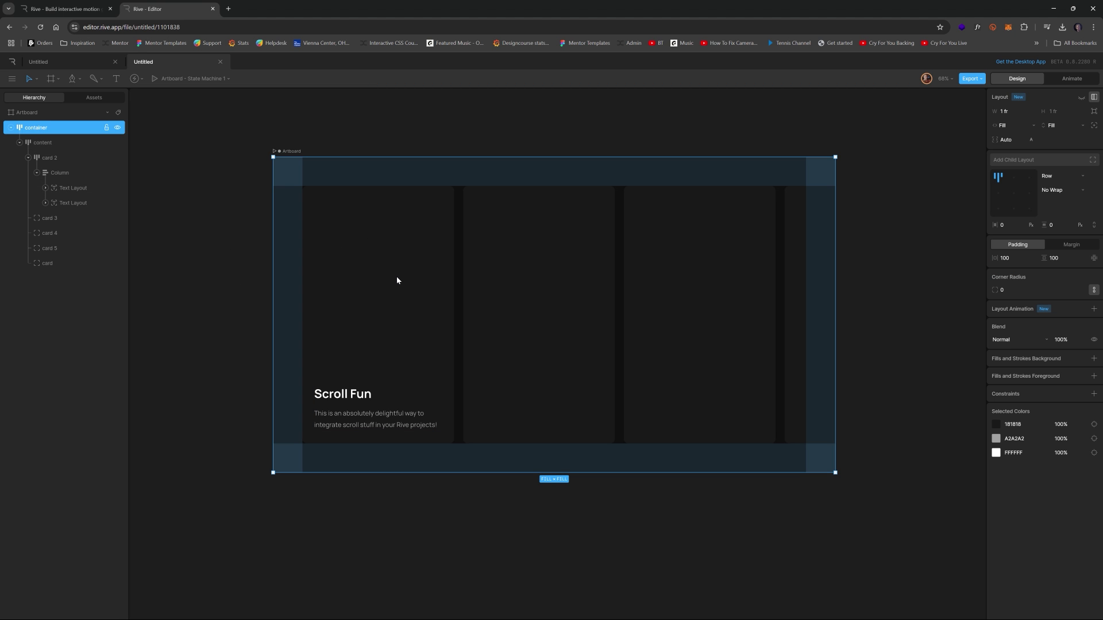
- Duplicate the content group with Ctrl+D and delete all cards from the original
click(46, 147)
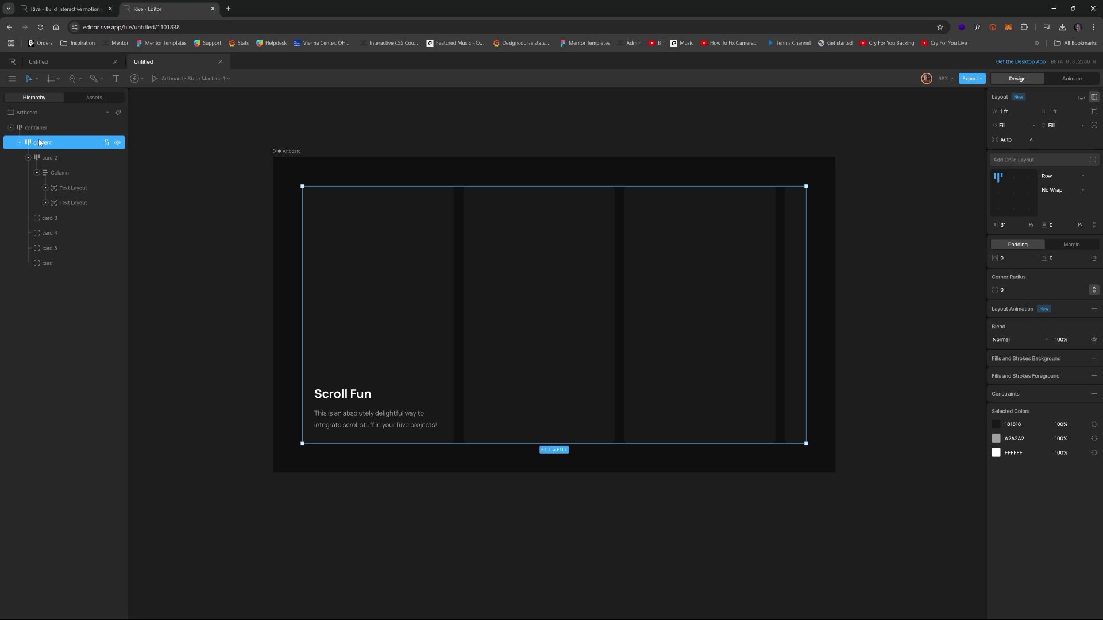
key(Left)
key(ctrl+d)
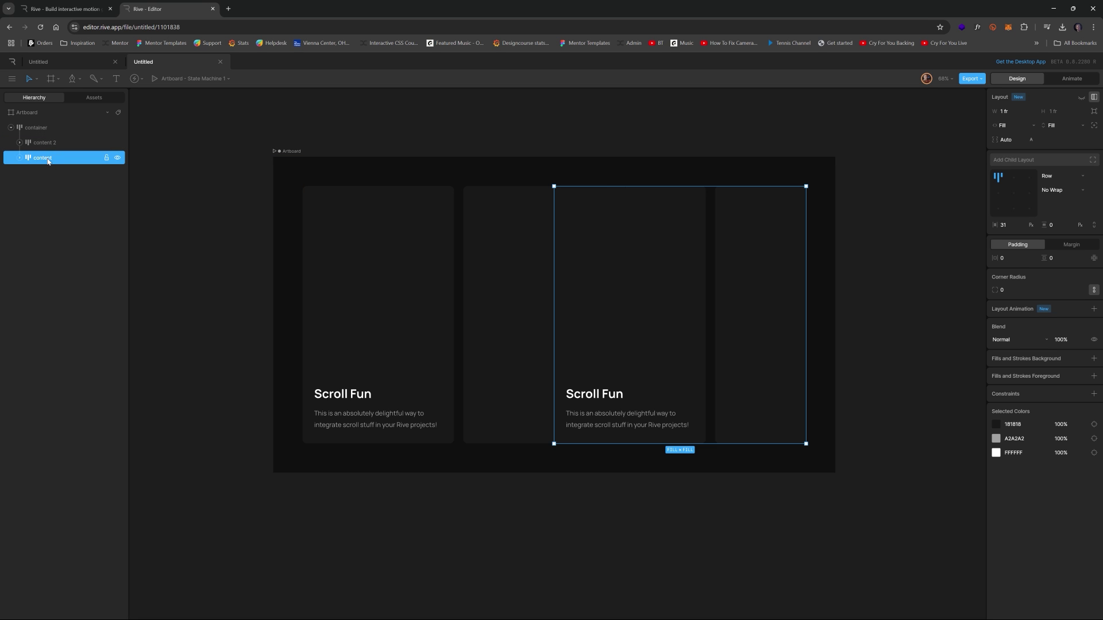
key(Right)
click(46, 172)
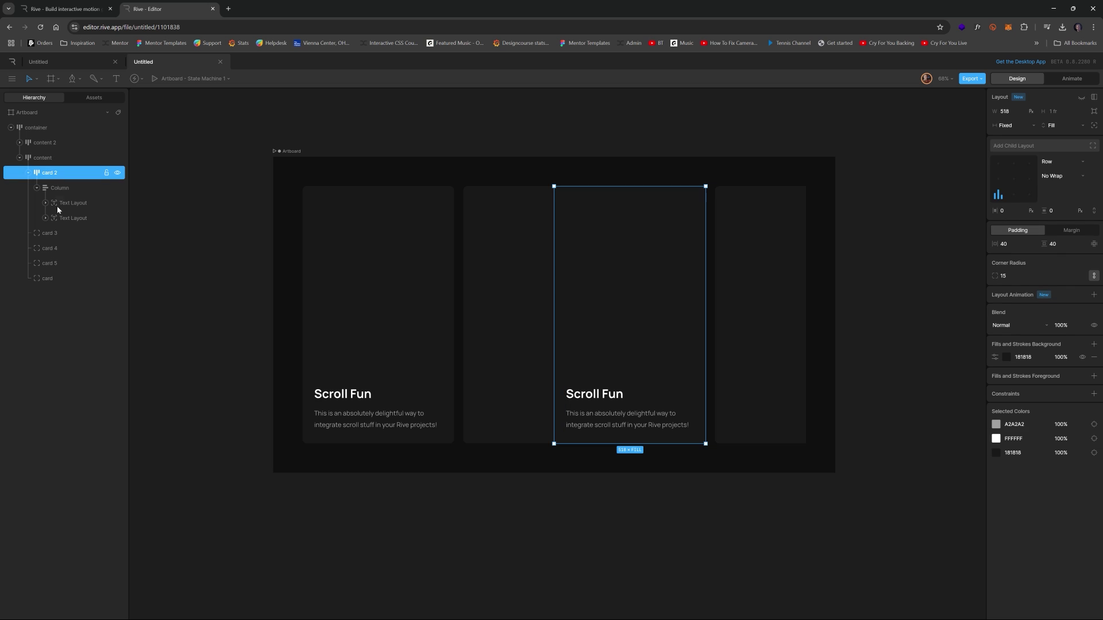
shift+click(56, 280)
key(Delete)
click(42, 159)
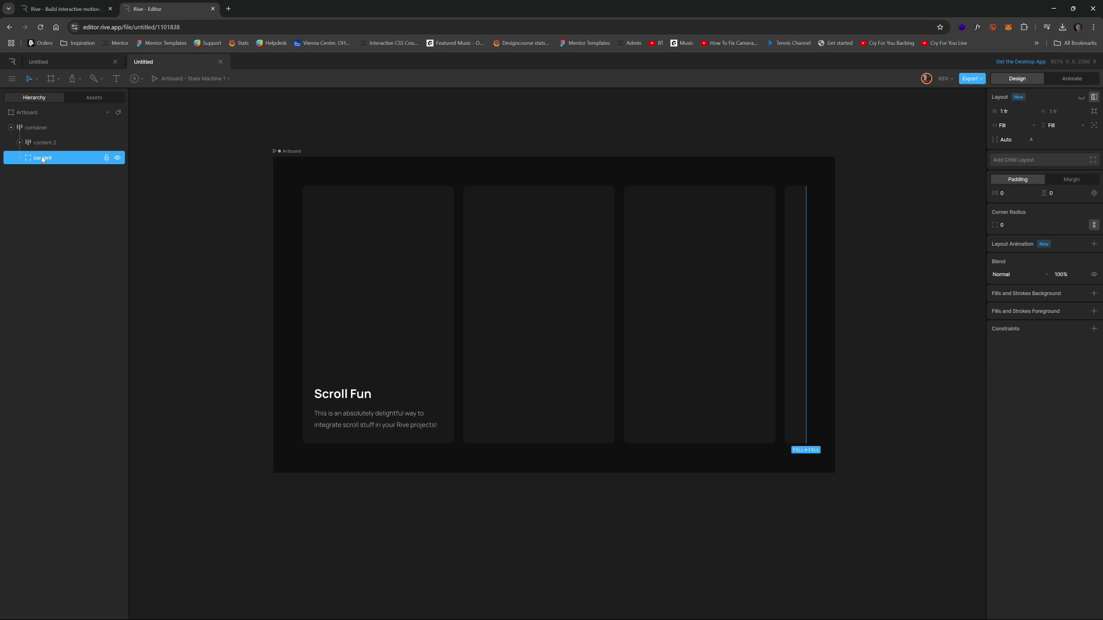
- Change the container's layout direction from Row to Column
click(37, 128)
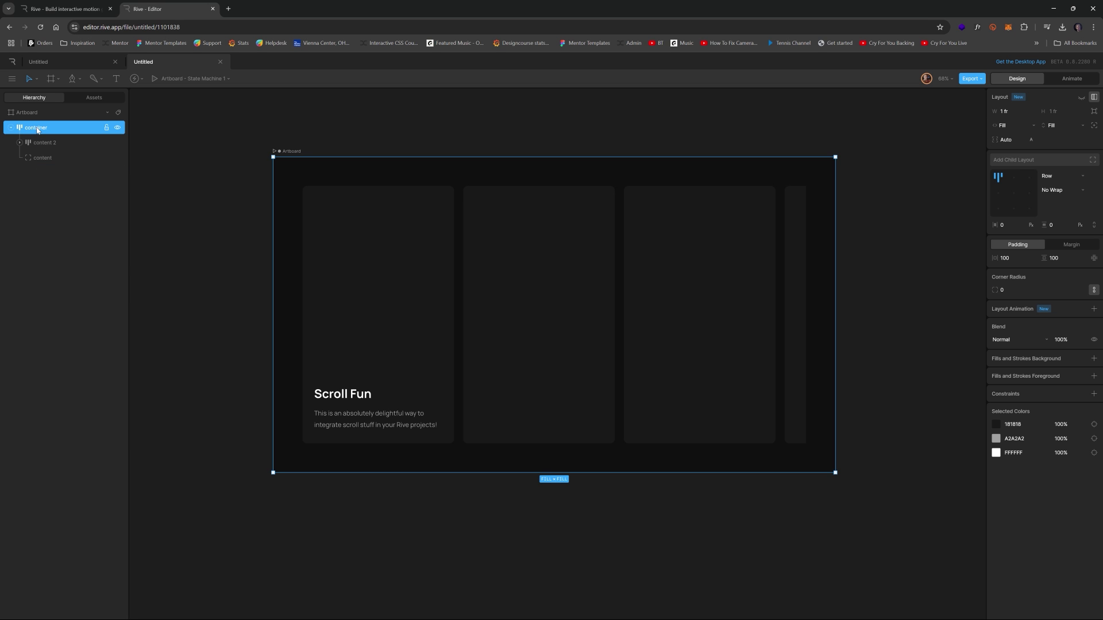
click(1062, 176)
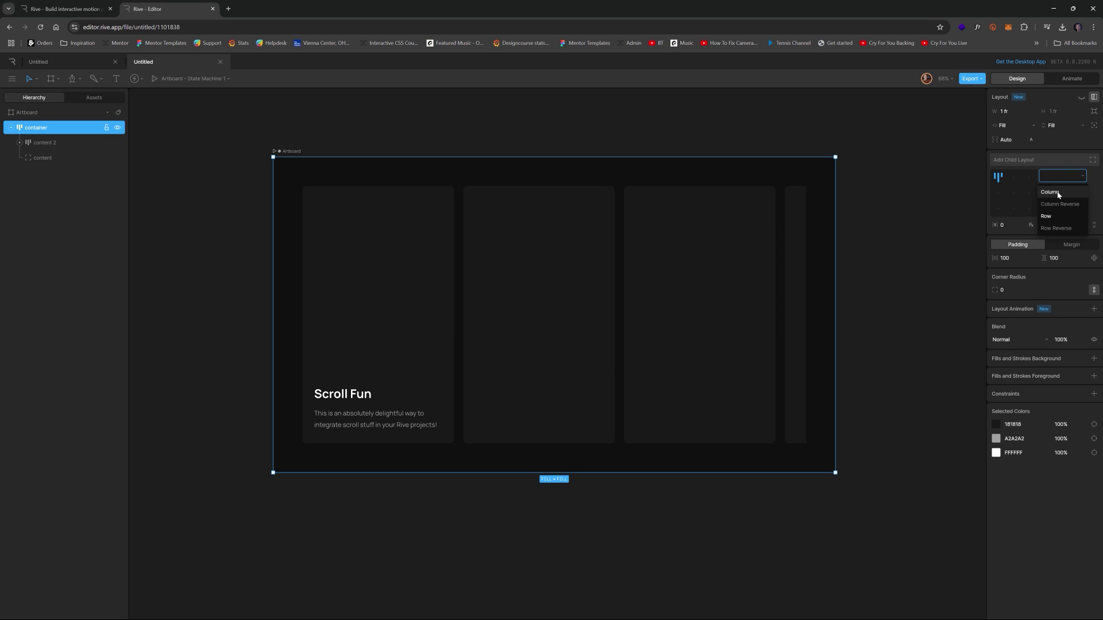
click(1051, 190)
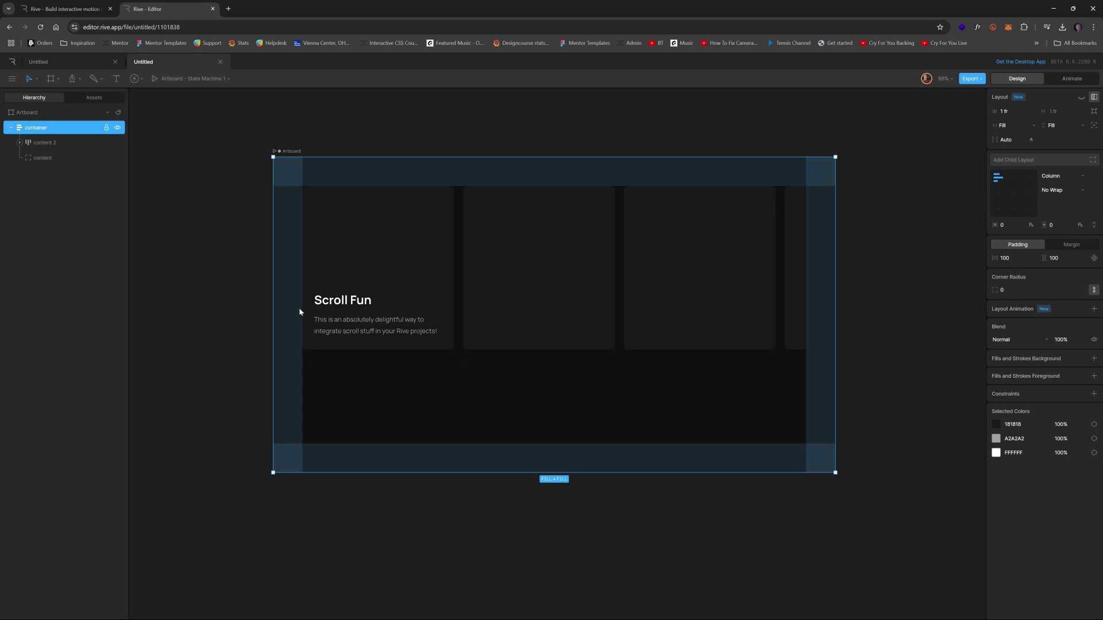
click(48, 159)
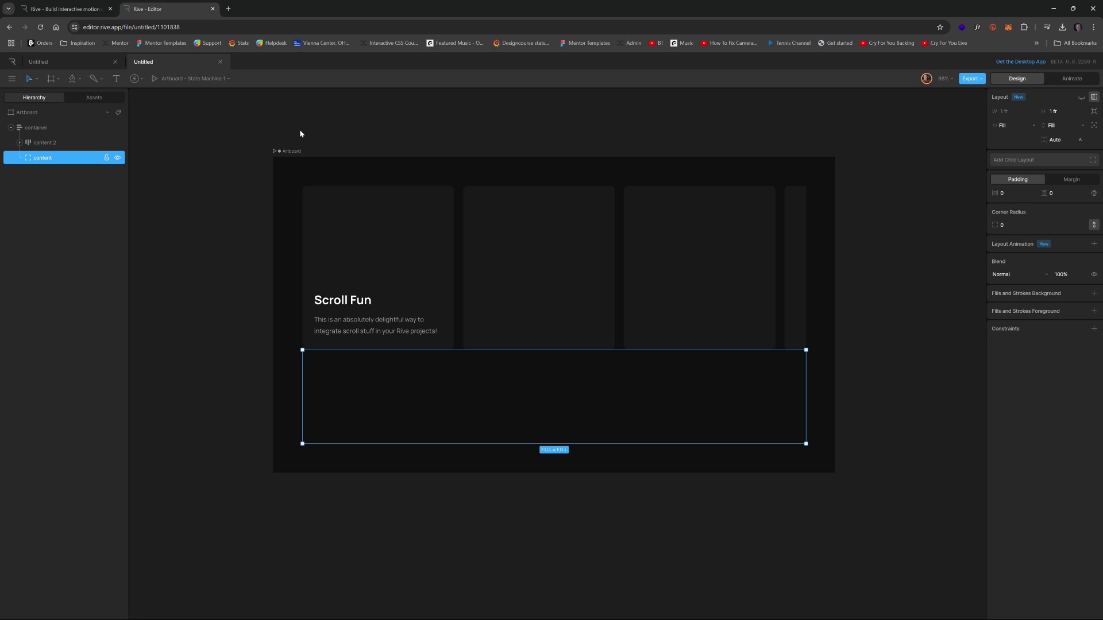
- Add a Layout bar inside content and shrink it to an 8 px strip
click(1028, 162)
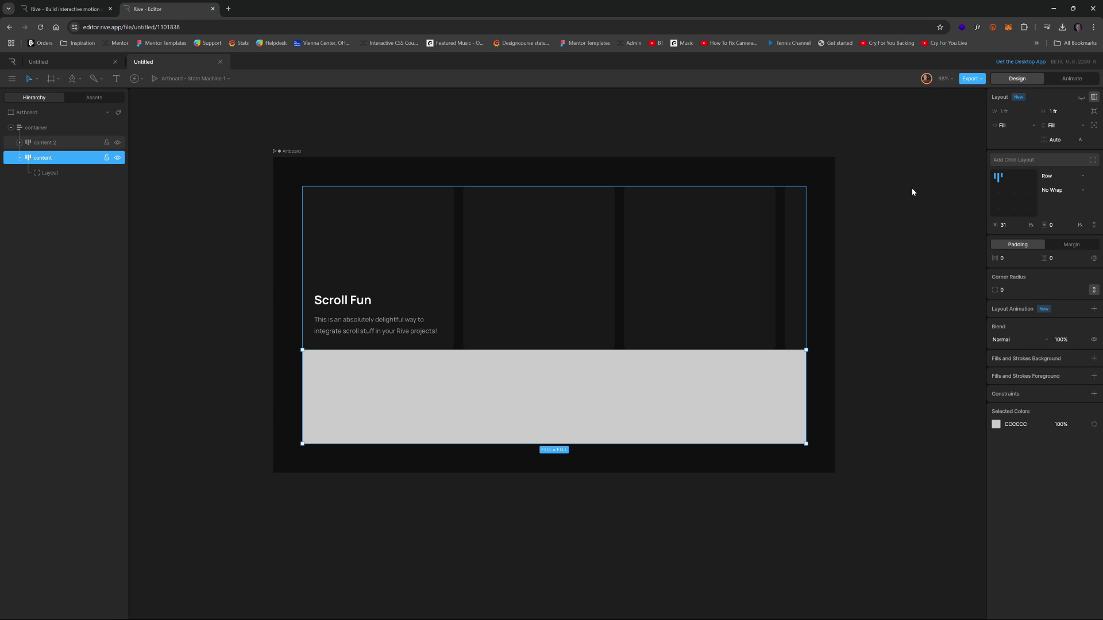
click(57, 173)
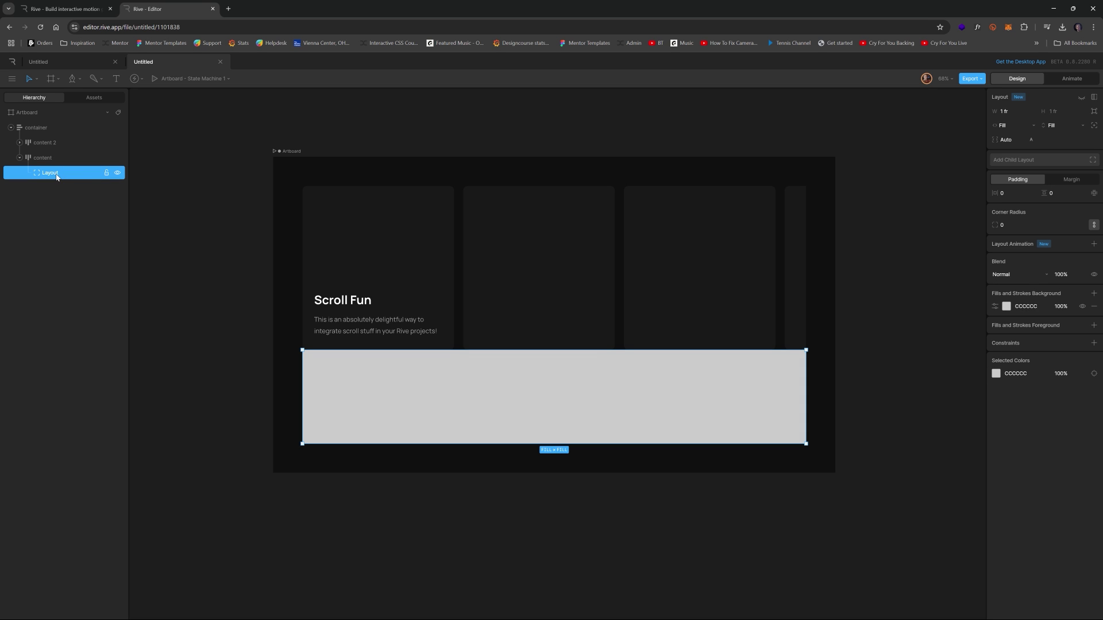
drag(696, 351, 706, 446)
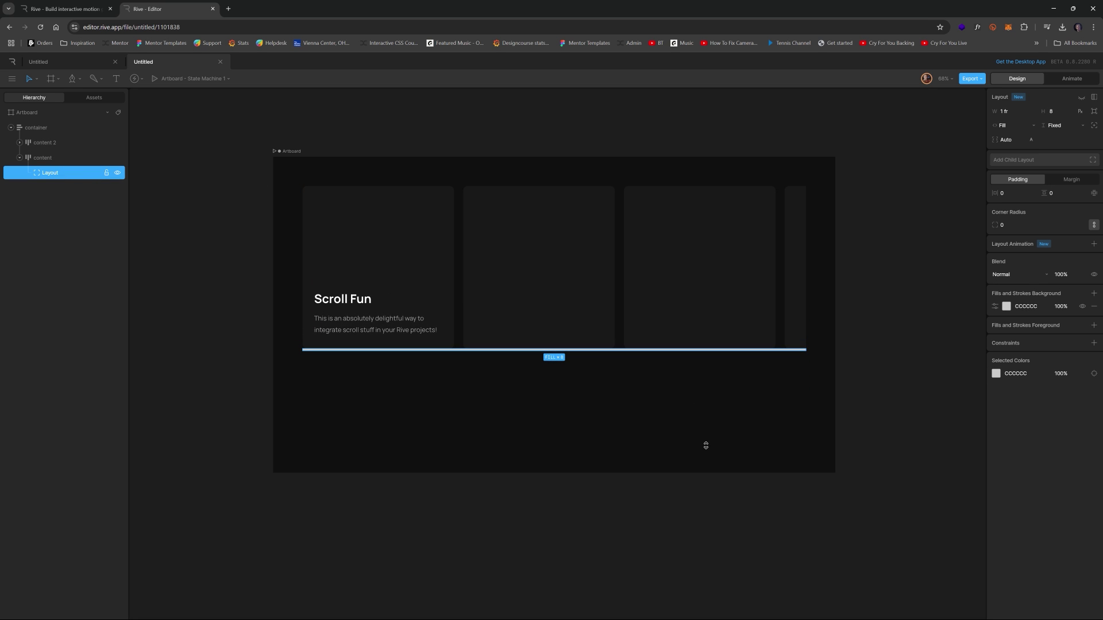
- Rename the content layout 'scroll container' and set its height sizing to Hug
click(45, 159)
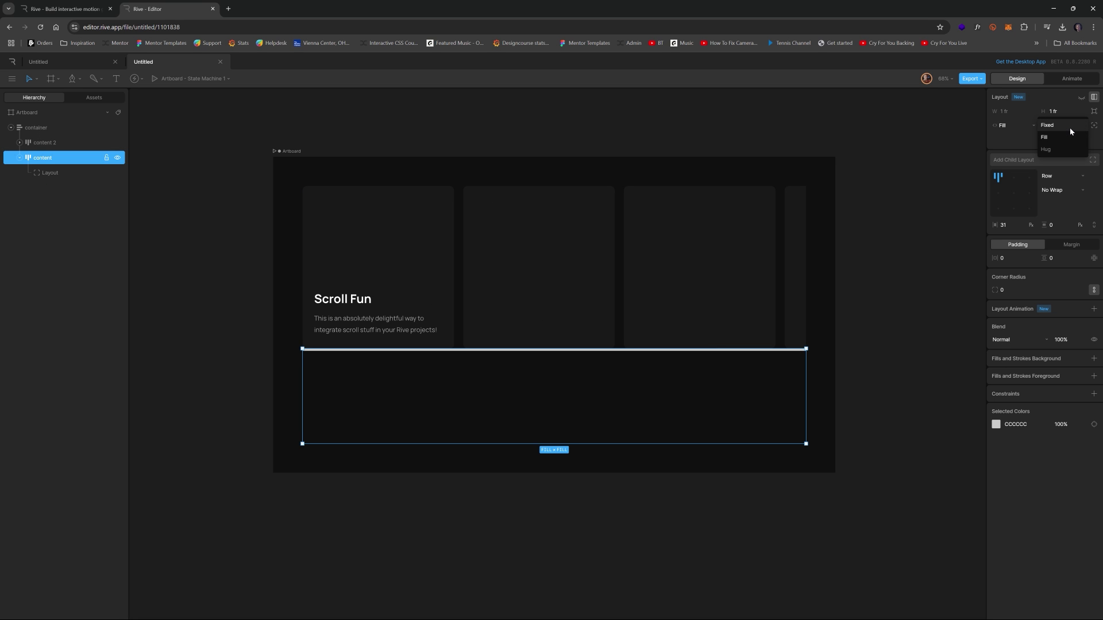
click(1044, 137)
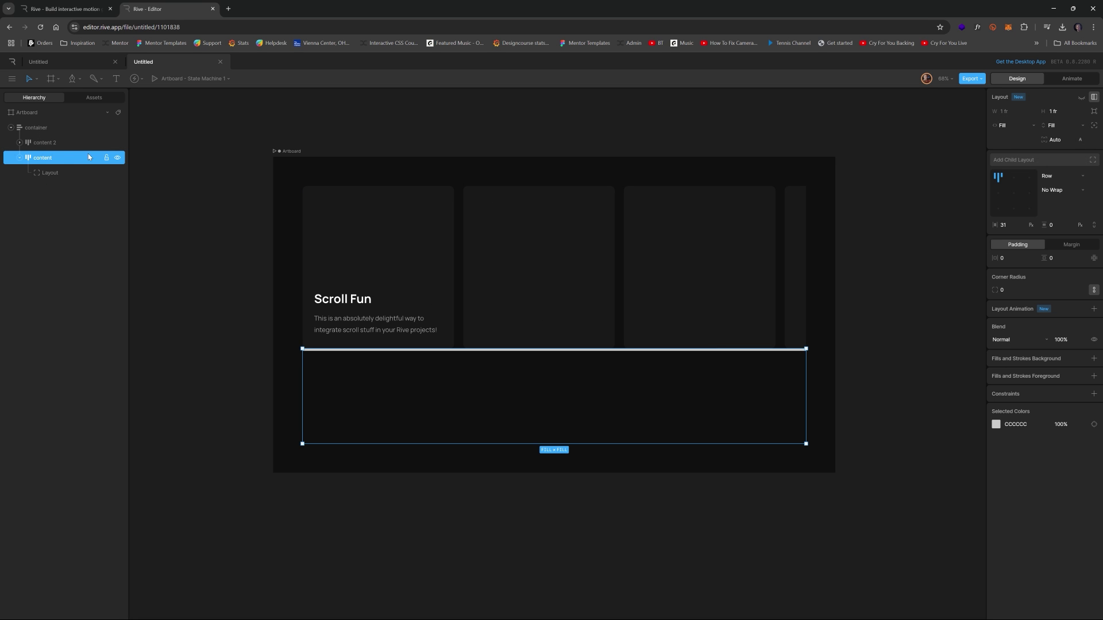
double_click(43, 159)
text(scroll container)
key(Return)
click(1057, 126)
click(1055, 149)
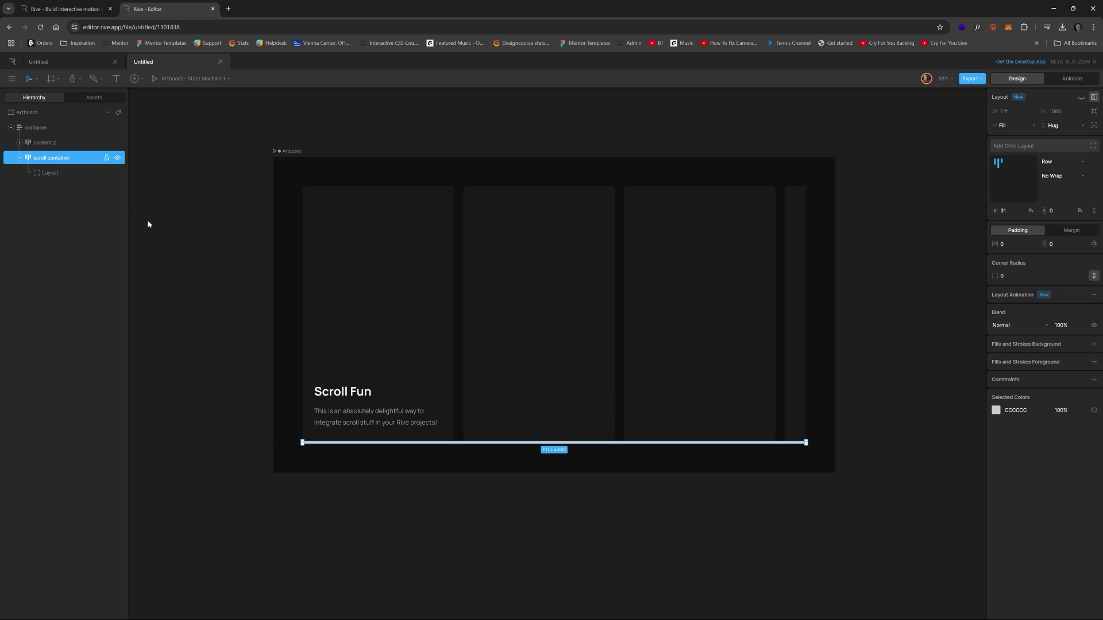
- Give the container an 80 gap, rename the bar 'thumb', and fix its width at 822
click(34, 129)
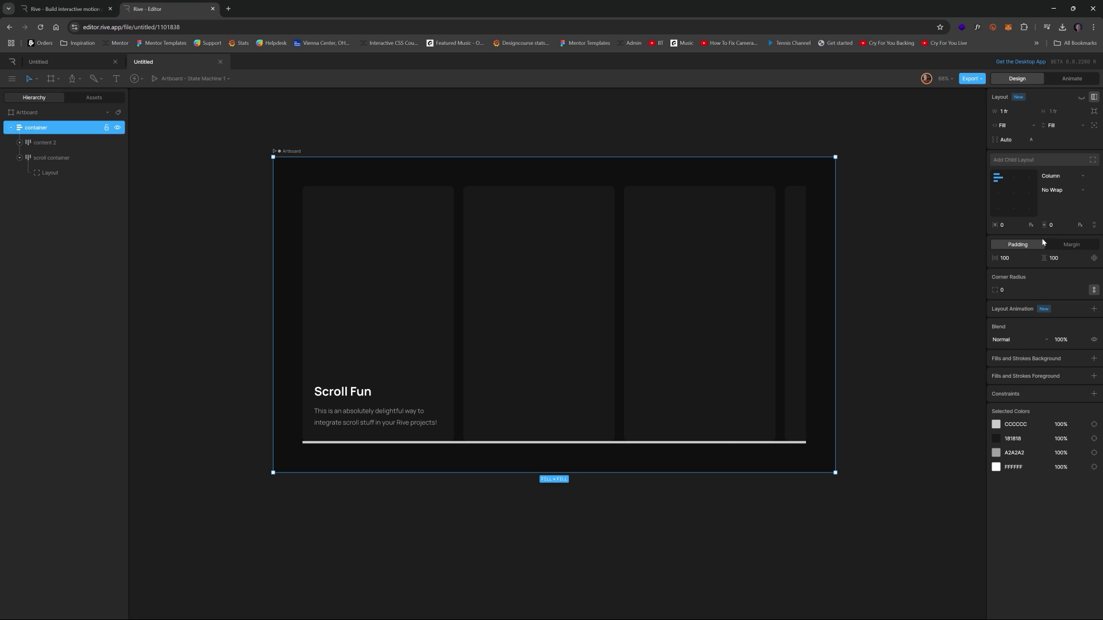
drag(1061, 227, 1063, 184)
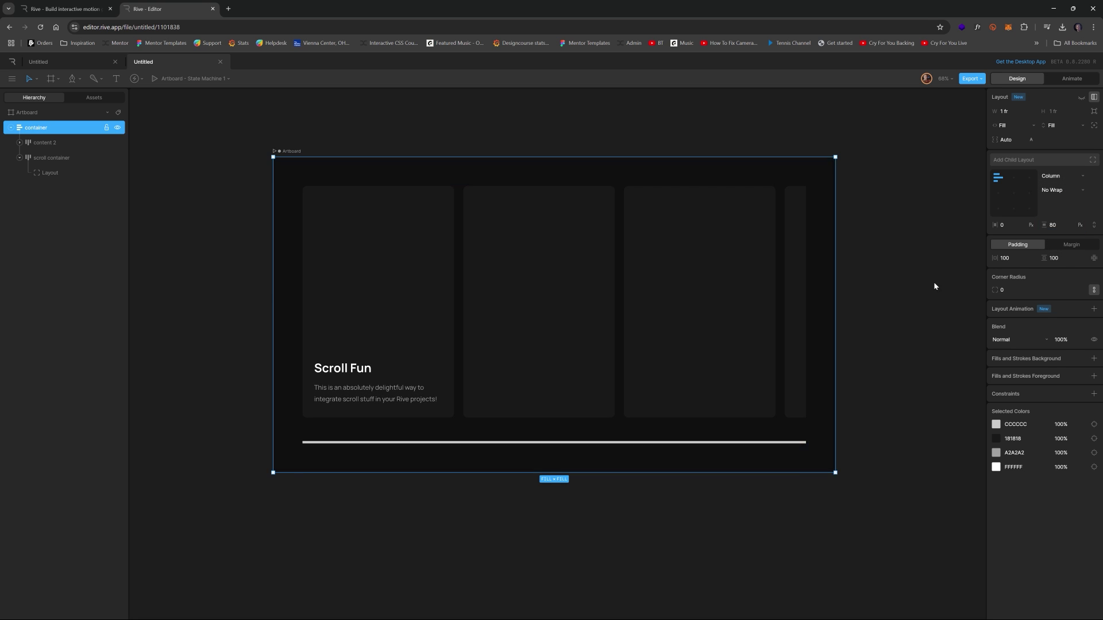
click(57, 178)
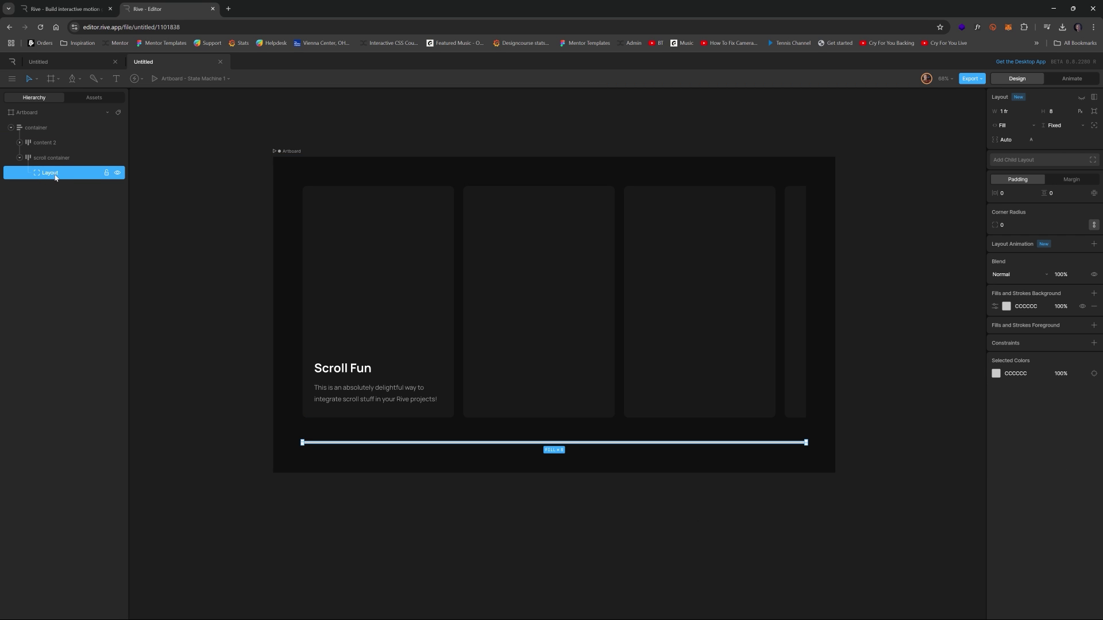
double_click(55, 176)
text(thumb)
click(1012, 137)
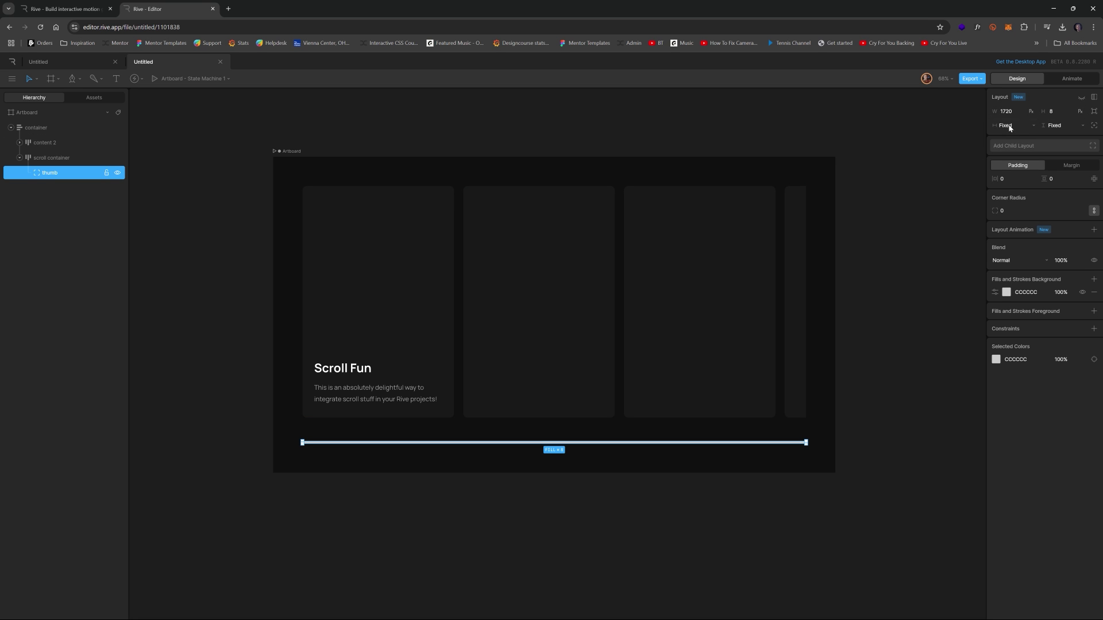
click(1008, 111)
text(1070)
key(Return)
mouse_move(994, 111)
mouse_down()
mouse_move(976, 110)
mouse_move(1004, 111)
mouse_up()
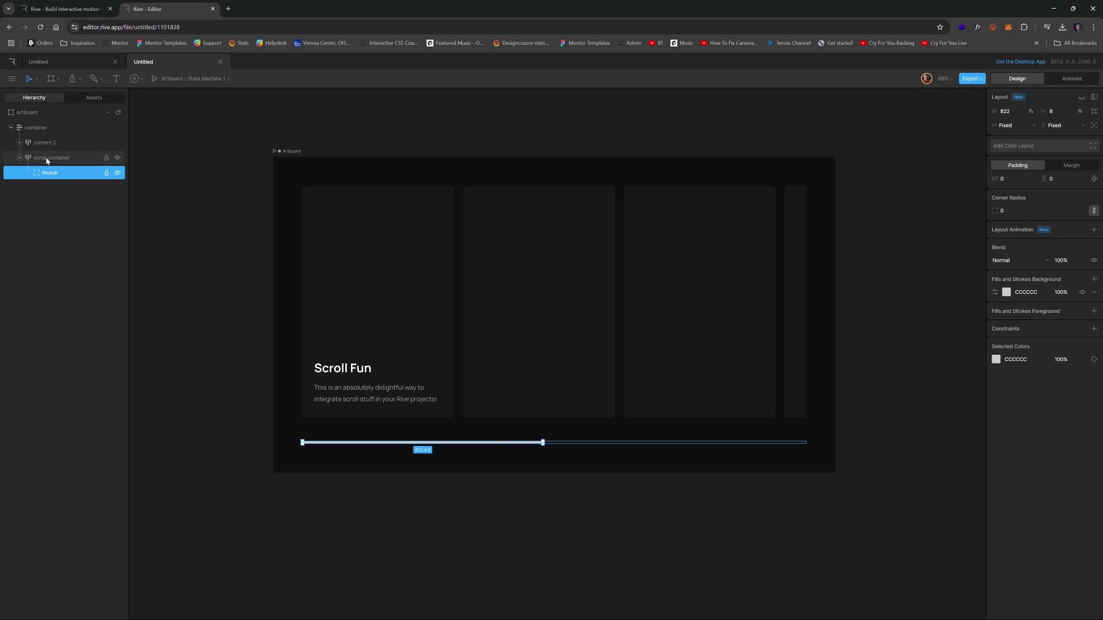
- Rename content 2 to 'content container'
click(236, 241)
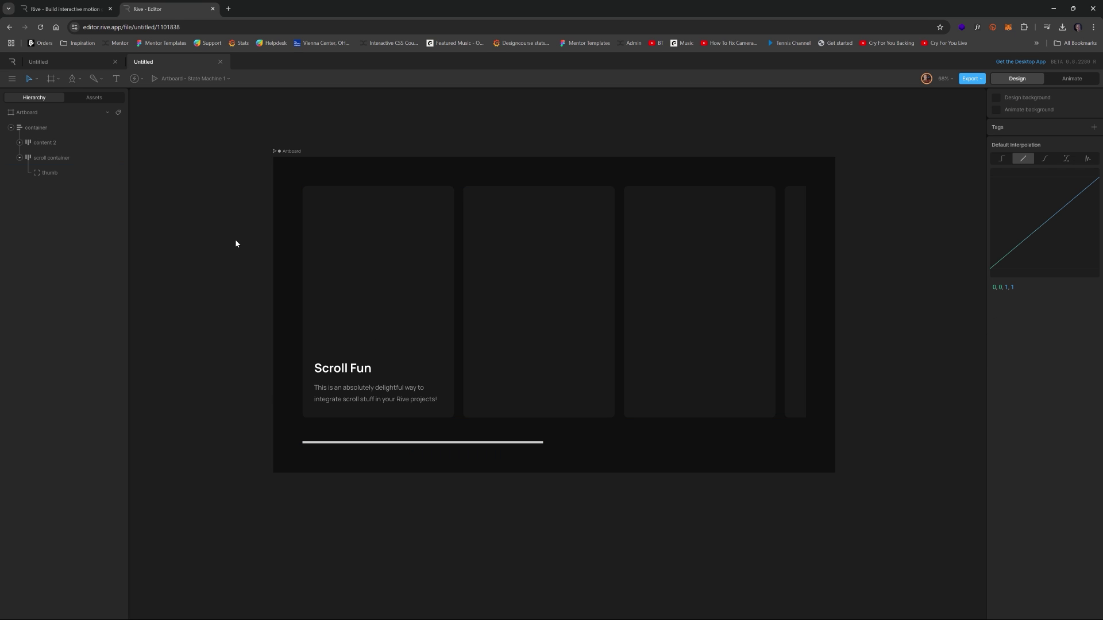
click(39, 131)
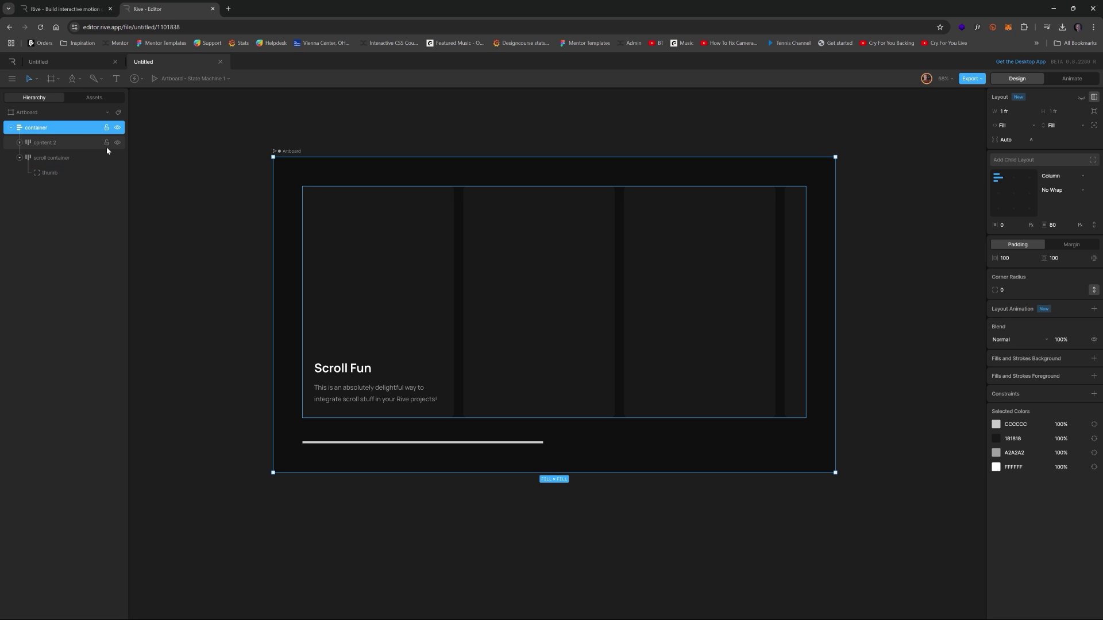
click(56, 144)
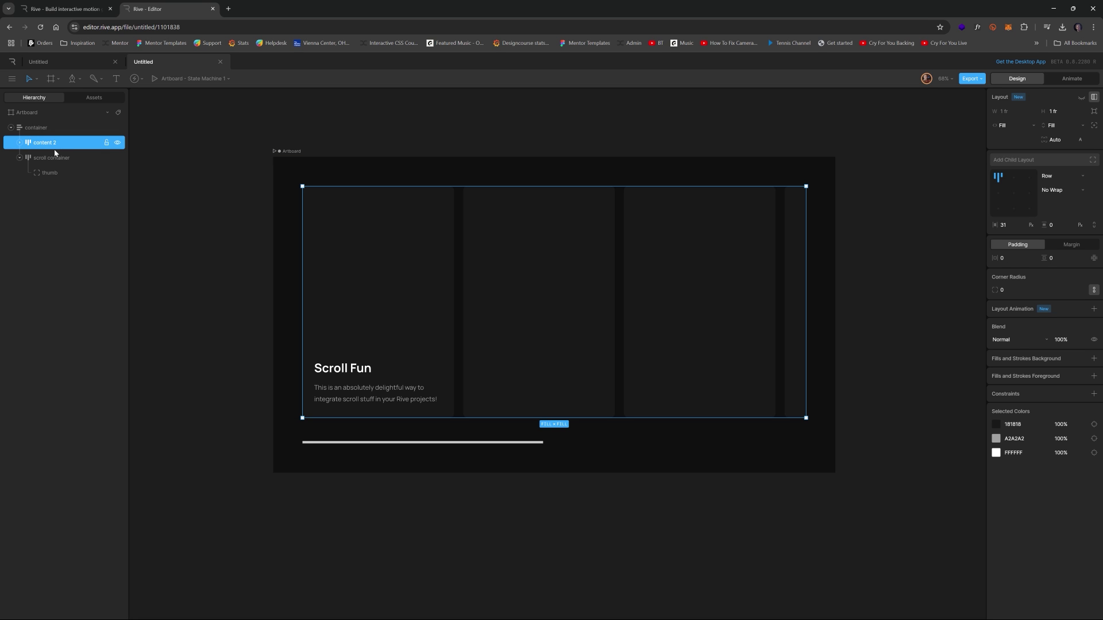
double_click(54, 144)
text(cont)
text(ainer)
key(Return)
- Add a Scroll constraint to the content container
click(1093, 394)
mouse_move(1049, 502)
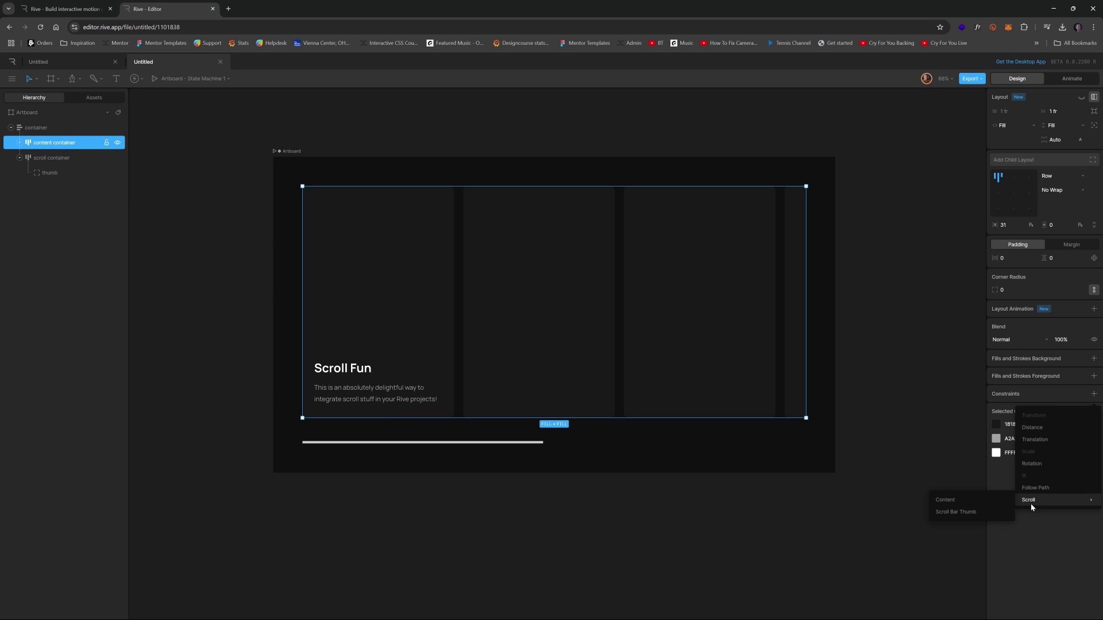
click(953, 502)
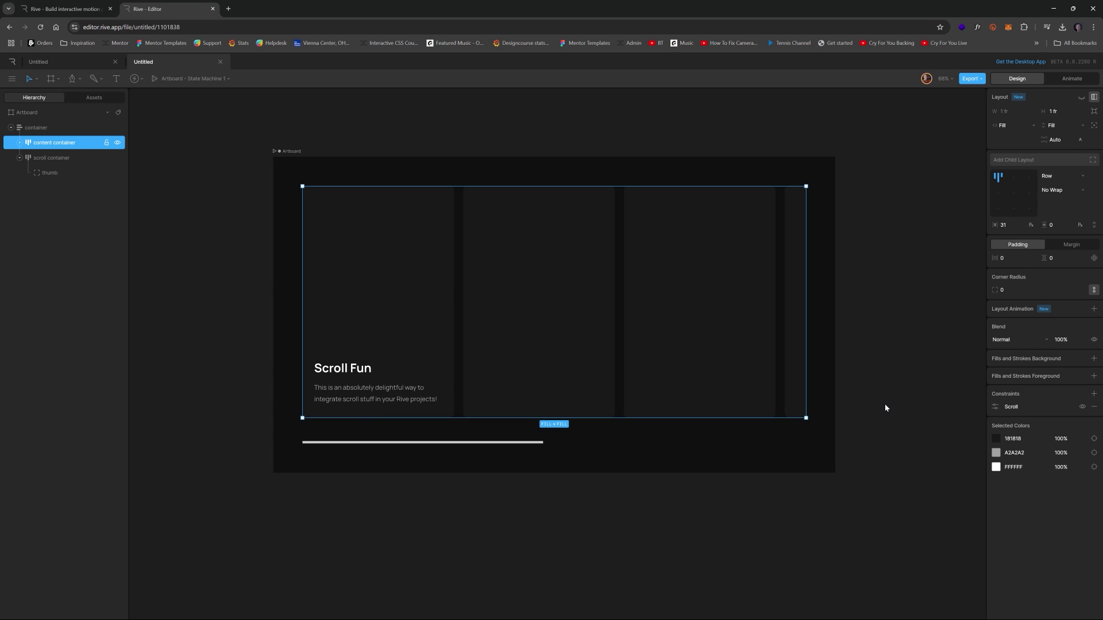
click(1068, 82)
- Preview the state machine, then set the Scroll constraint to Horizontal with Elastic physics
click(140, 499)
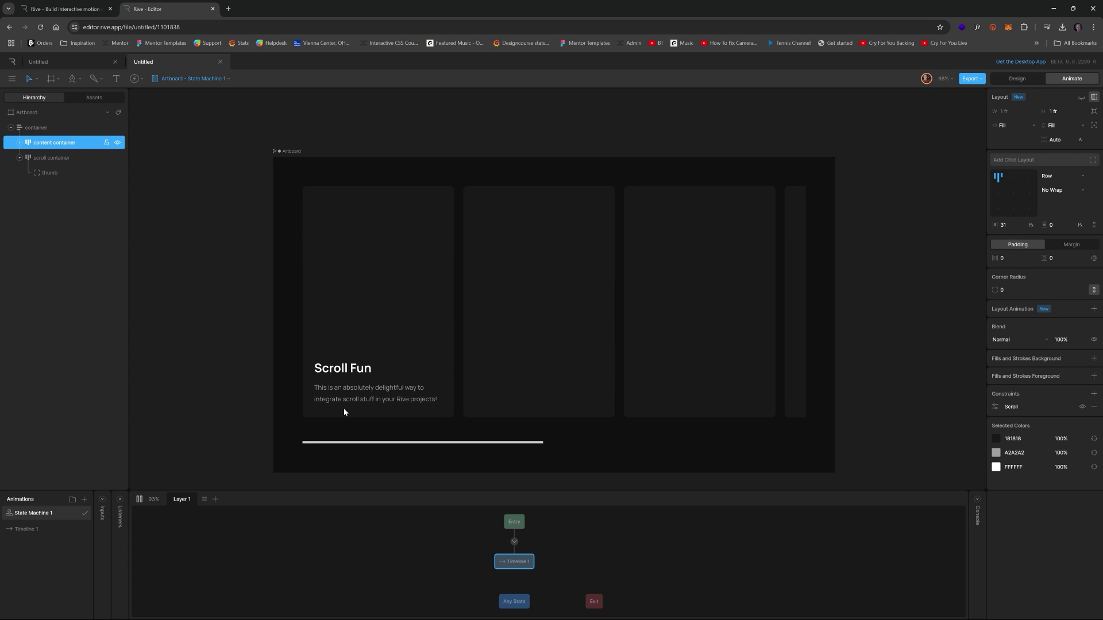
click(139, 500)
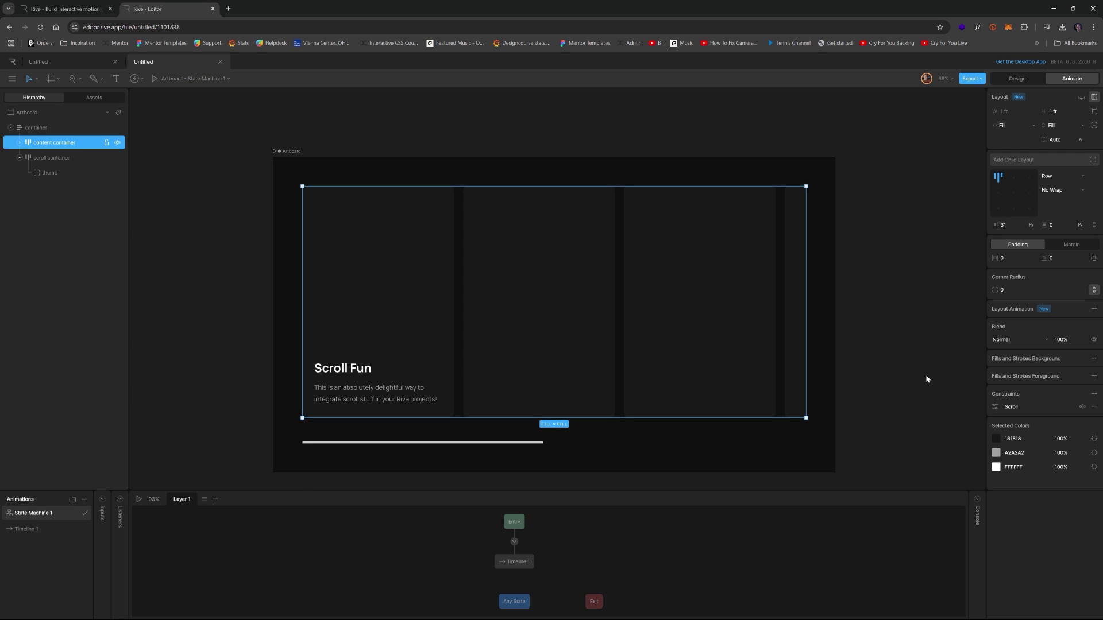
click(995, 406)
click(953, 453)
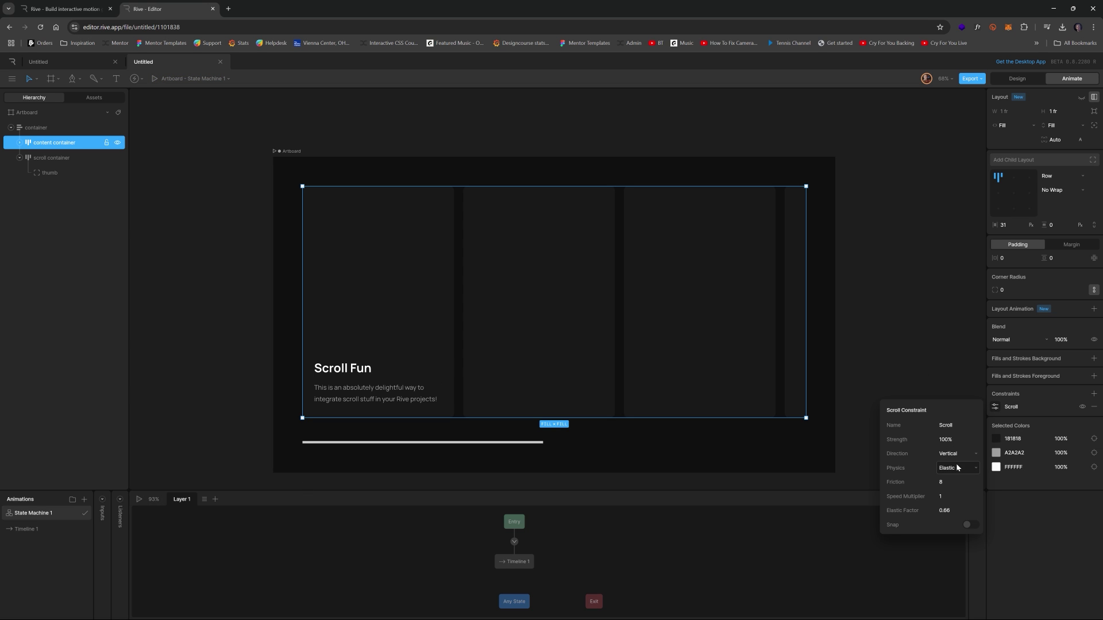
click(956, 455)
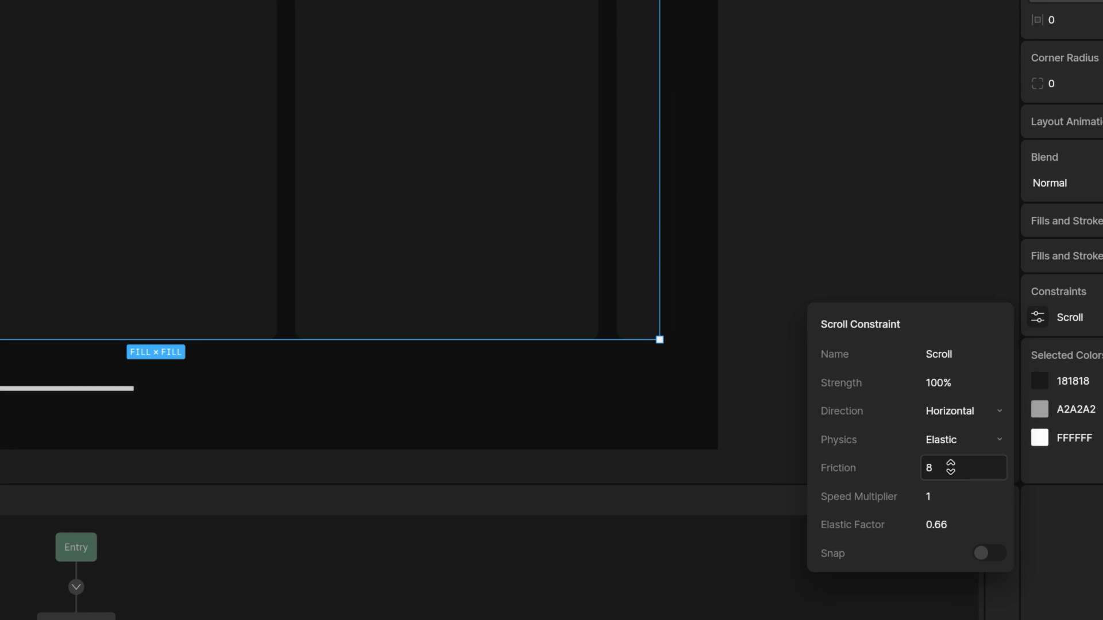
click(955, 441)
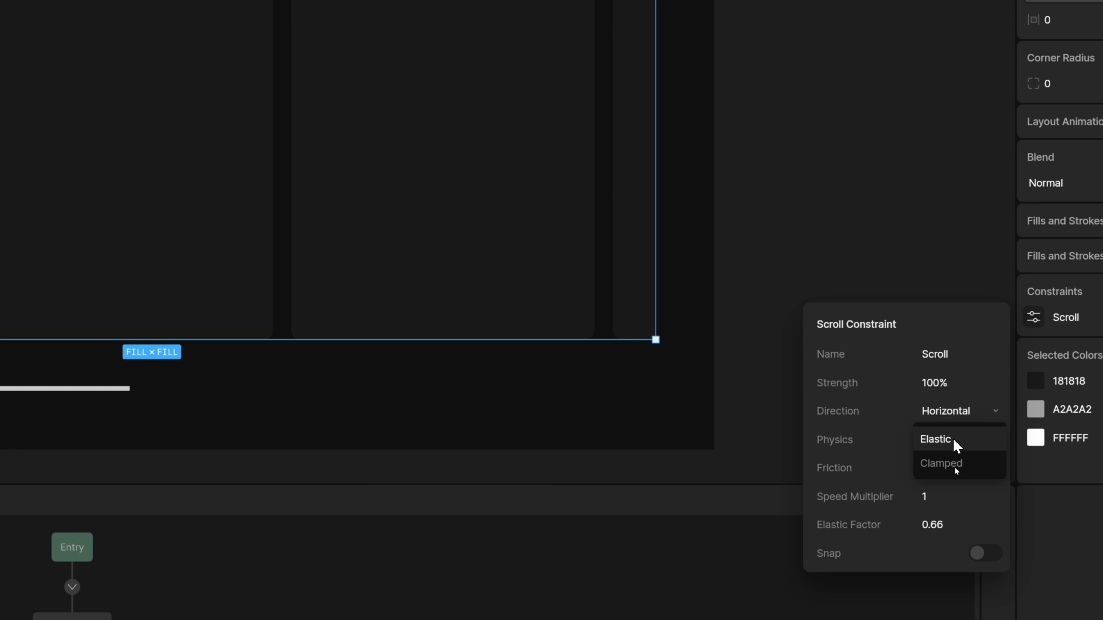
click(955, 444)
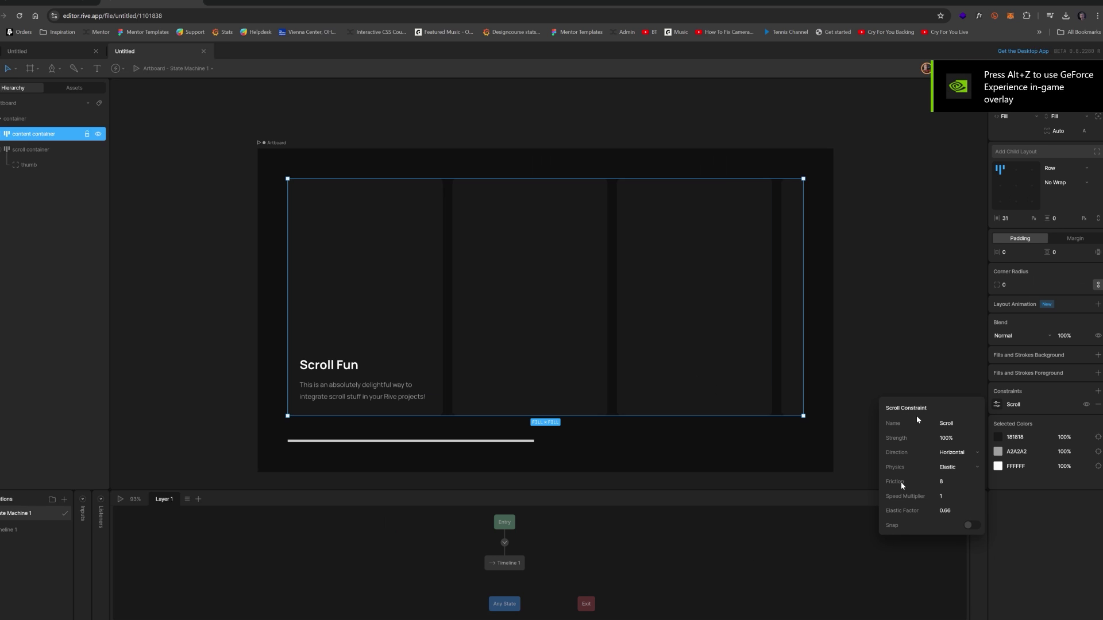
click(842, 115)
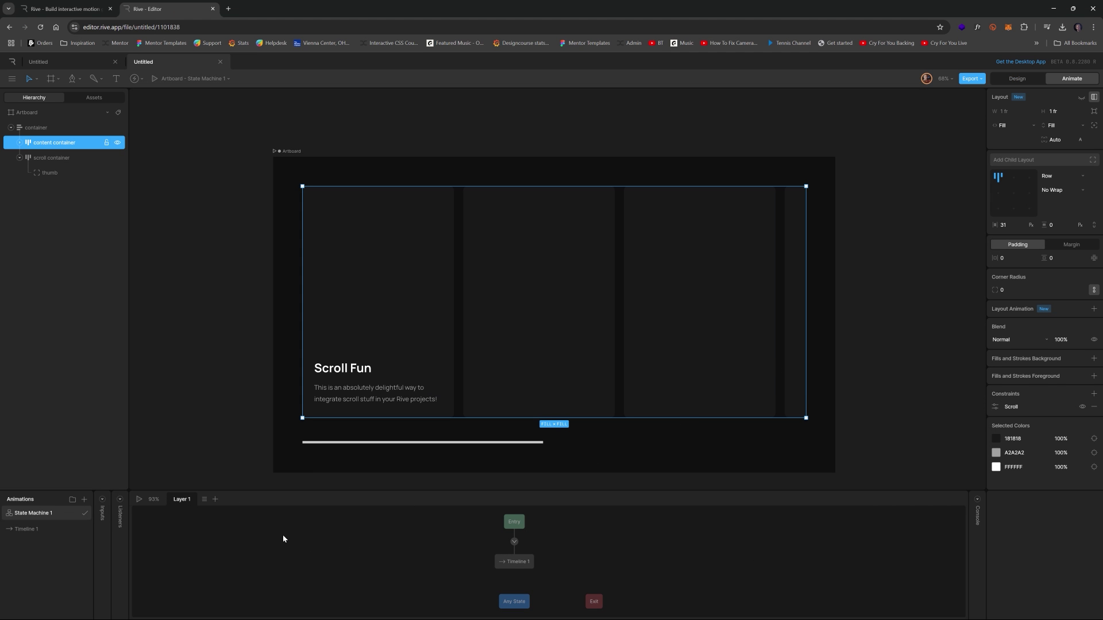
- Set the content container's width sizing to Hug, making it 1920 wide
key(Tab)
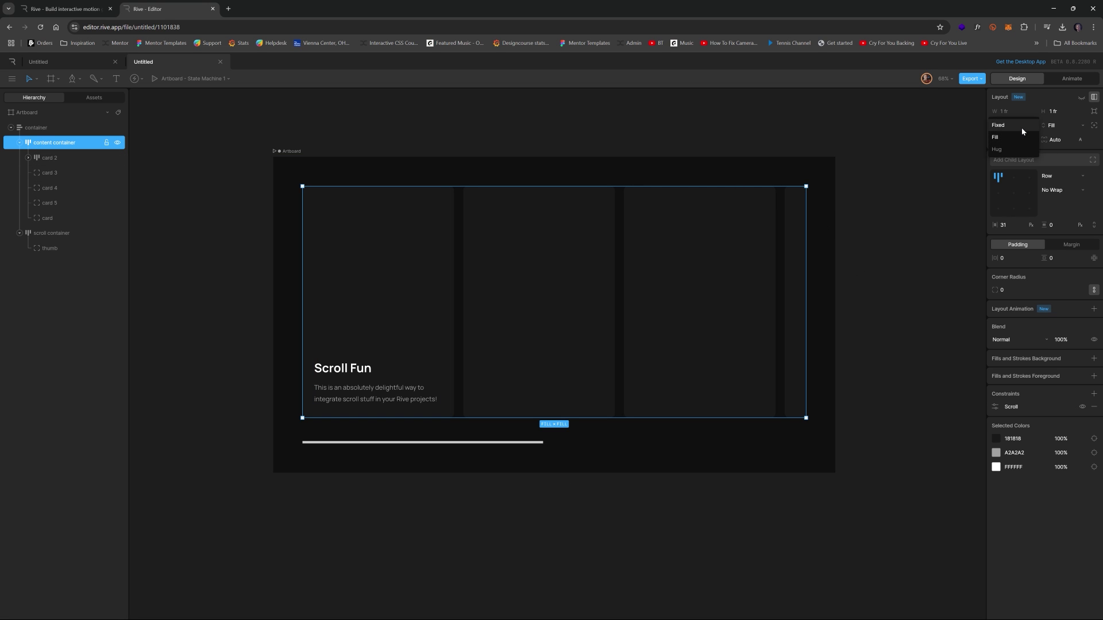
click(1021, 127)
click(1015, 146)
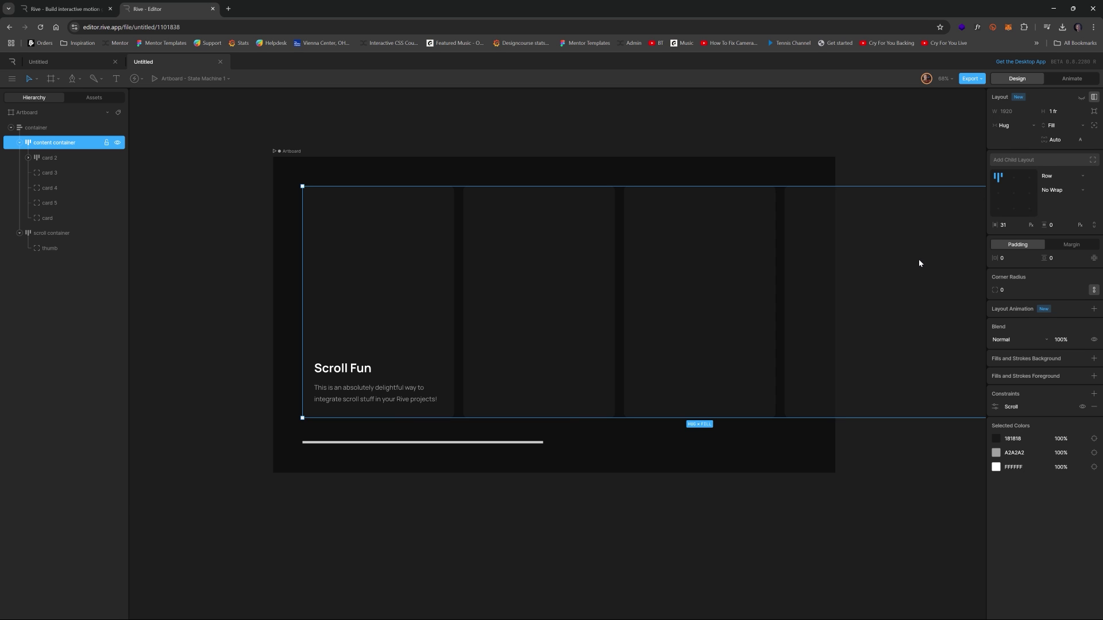
key(Tab)
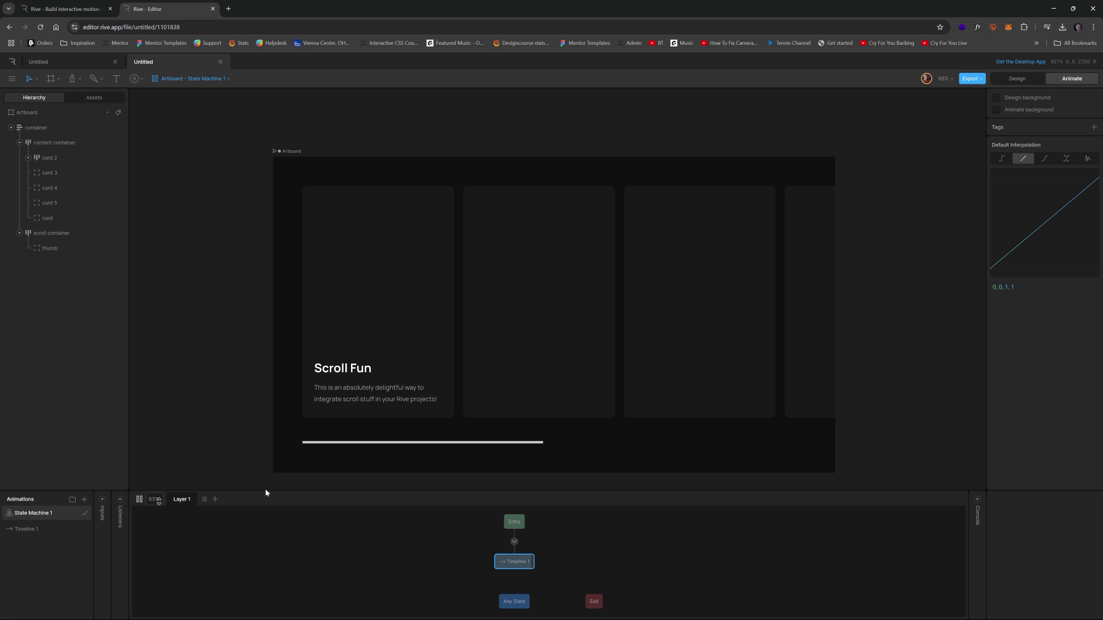
drag(657, 314, 539, 319)
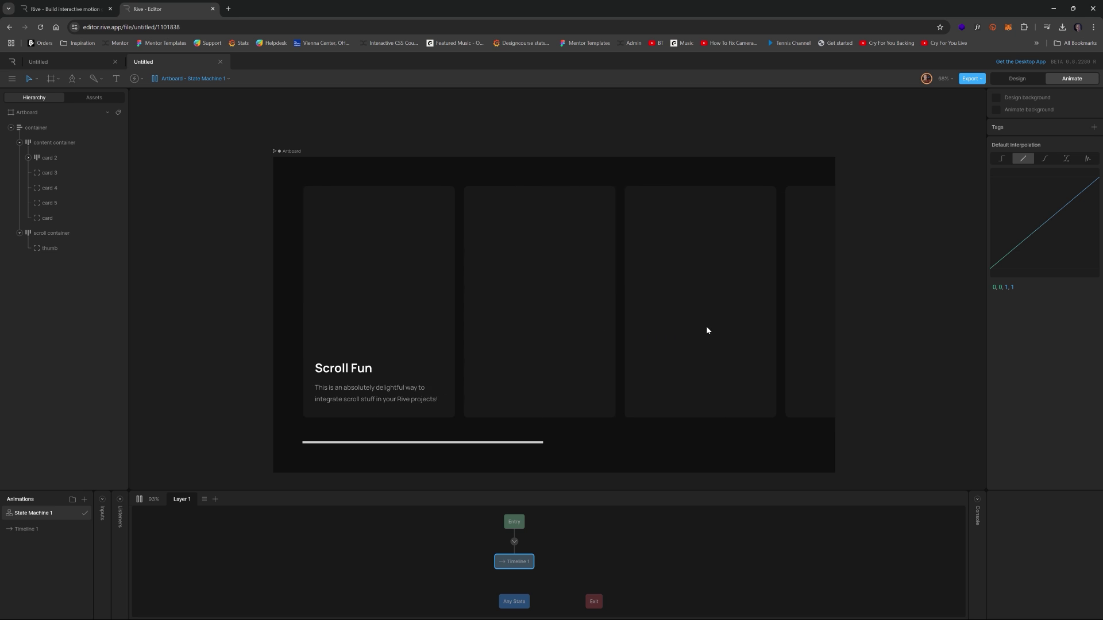
drag(706, 327, 500, 338)
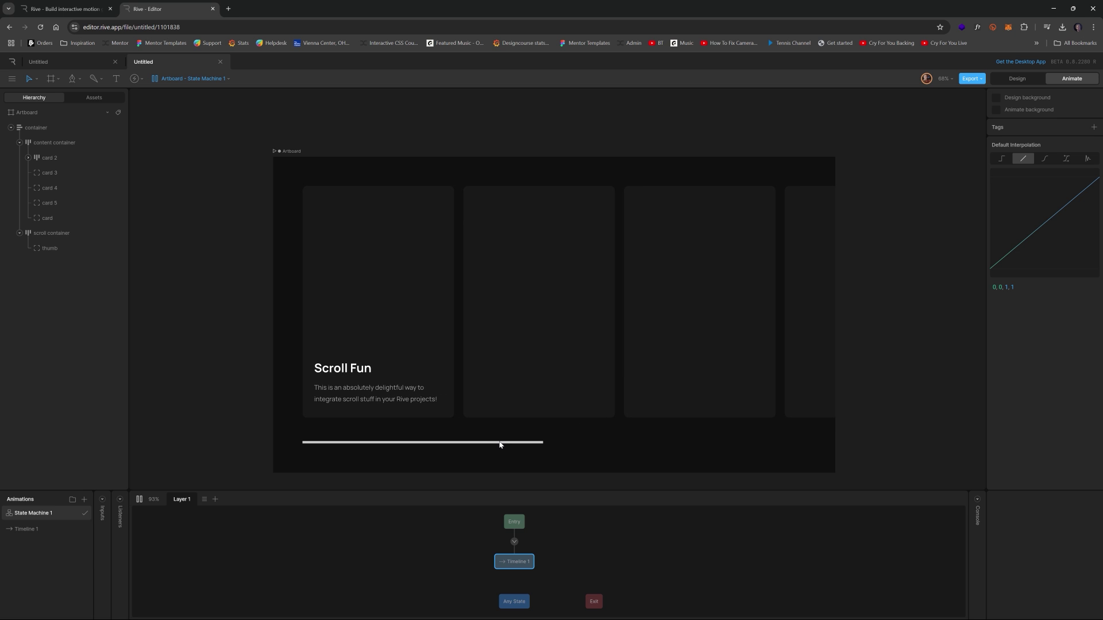
- Add a Scroll Bar Thumb constraint to the thumb bar
click(1017, 79)
click(383, 444)
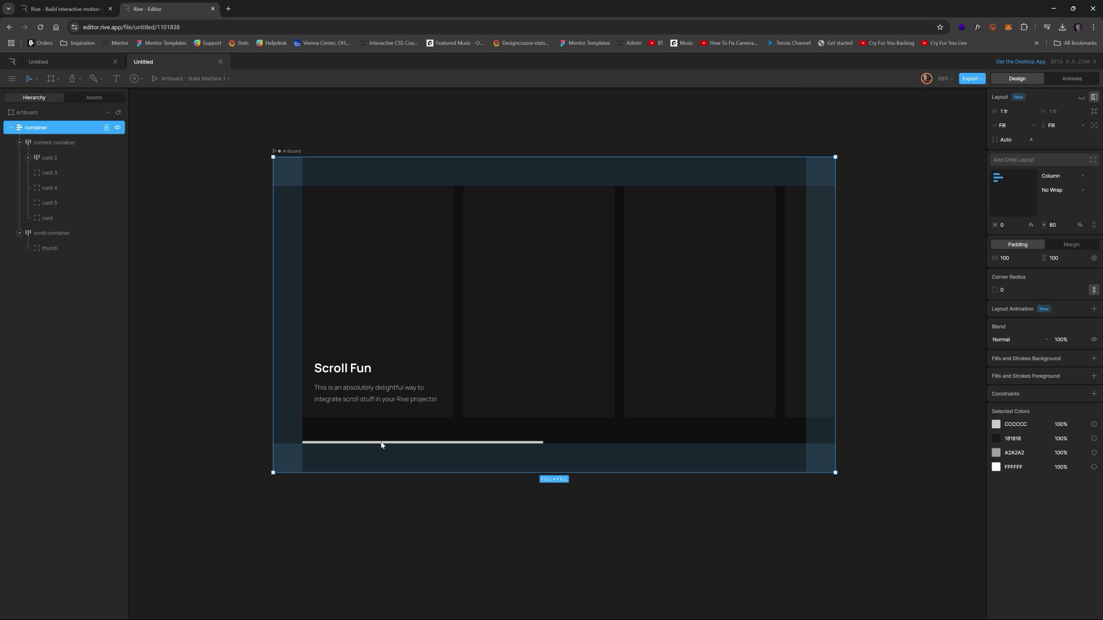
click(54, 247)
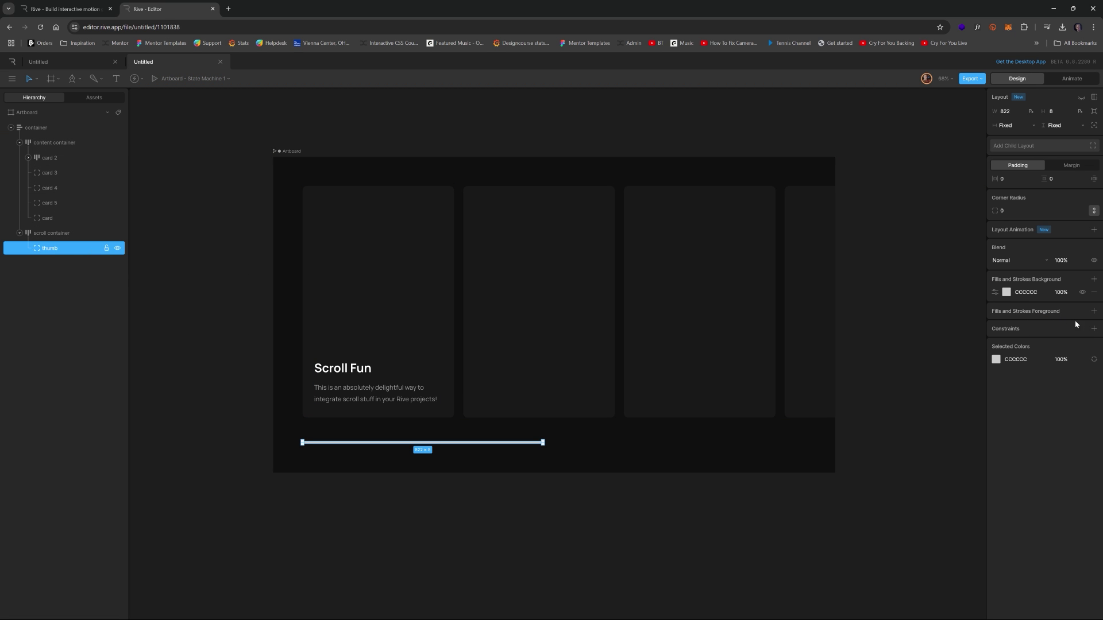
click(1093, 328)
mouse_move(1033, 434)
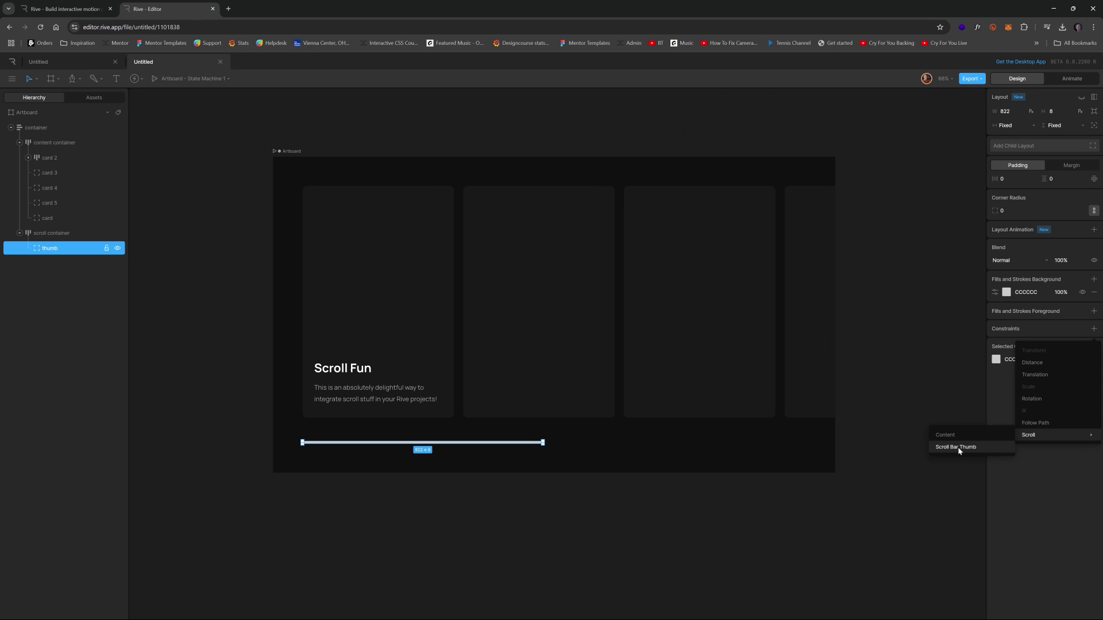
click(957, 446)
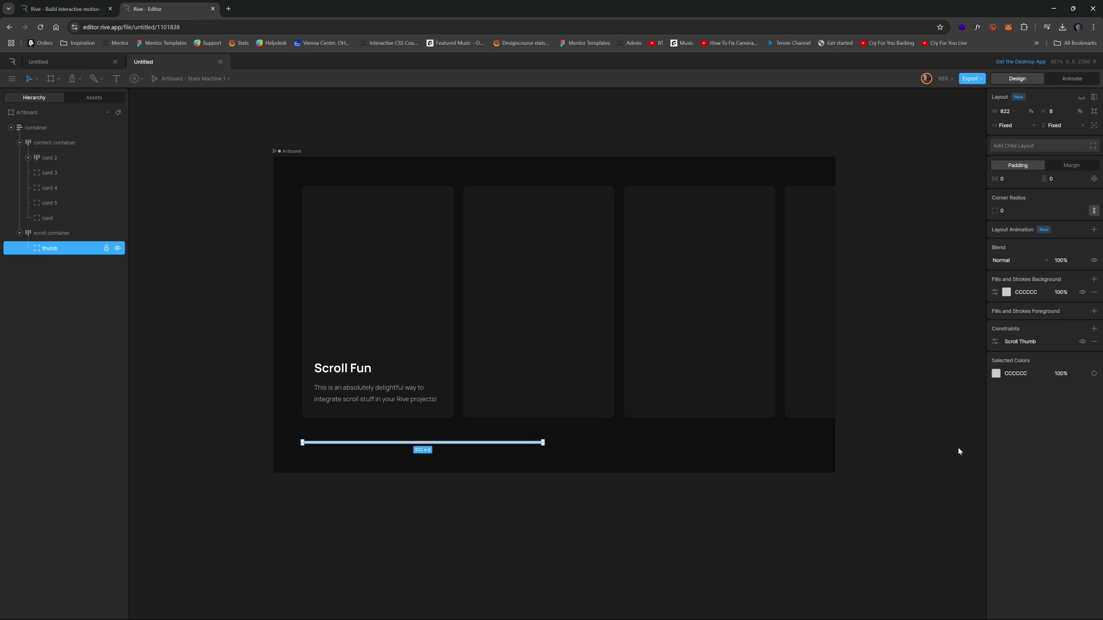
- Set the thumb constraint to Horizontal with content container as its Scroll Content
click(995, 343)
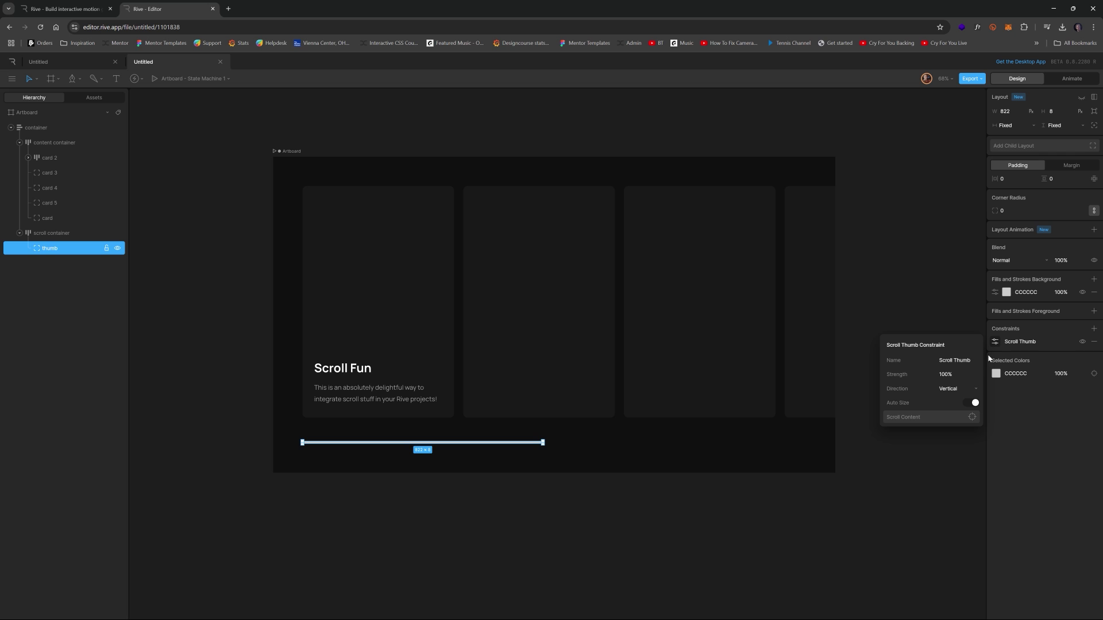
click(953, 392)
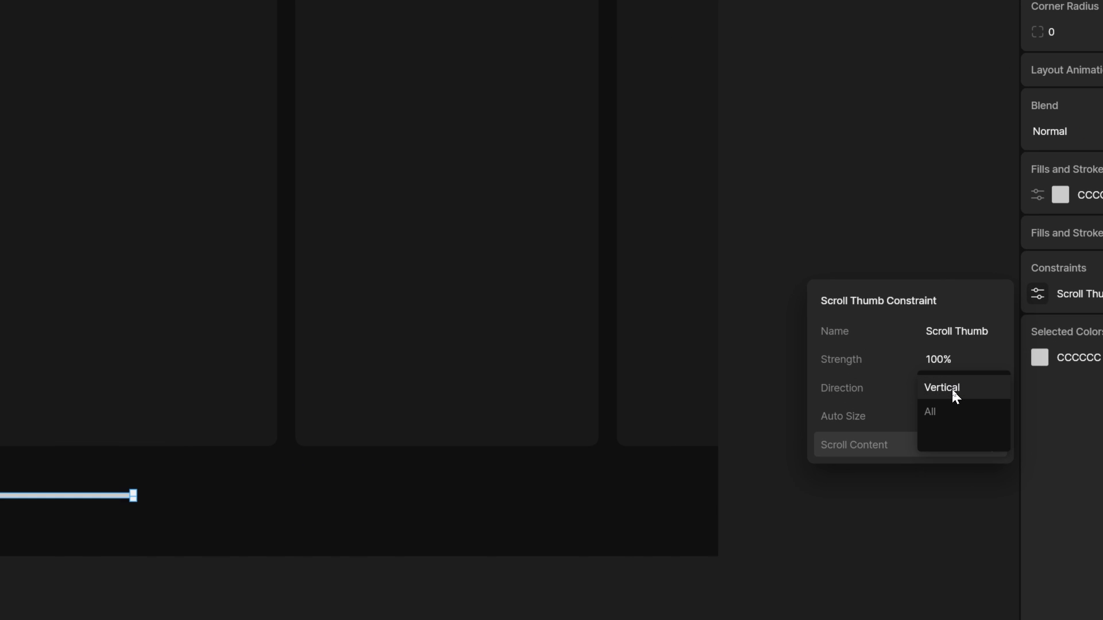
click(950, 392)
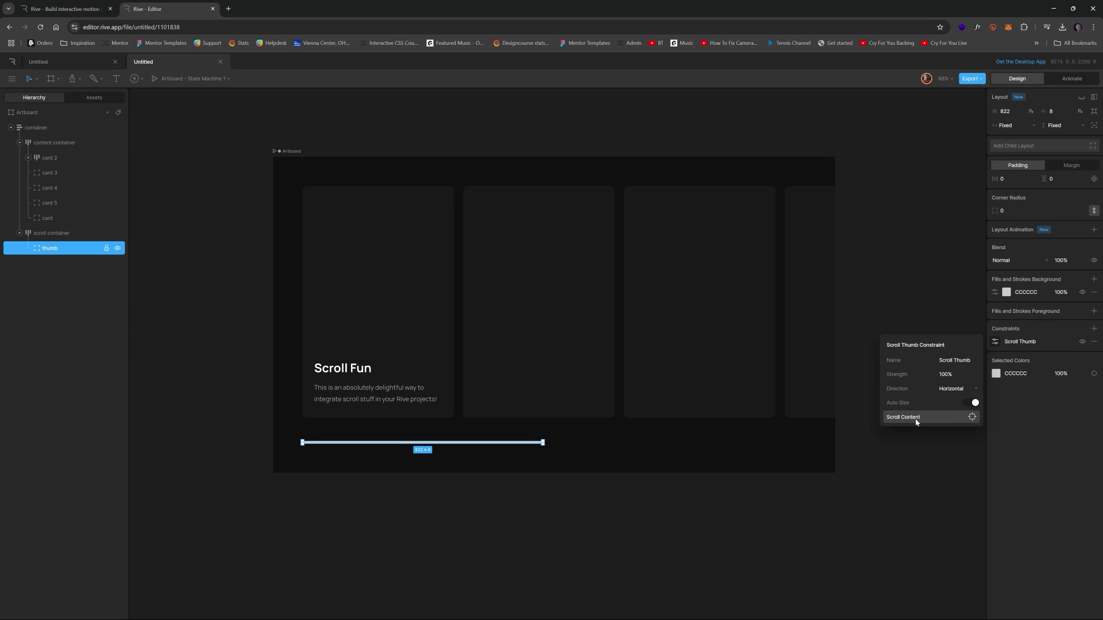
click(916, 420)
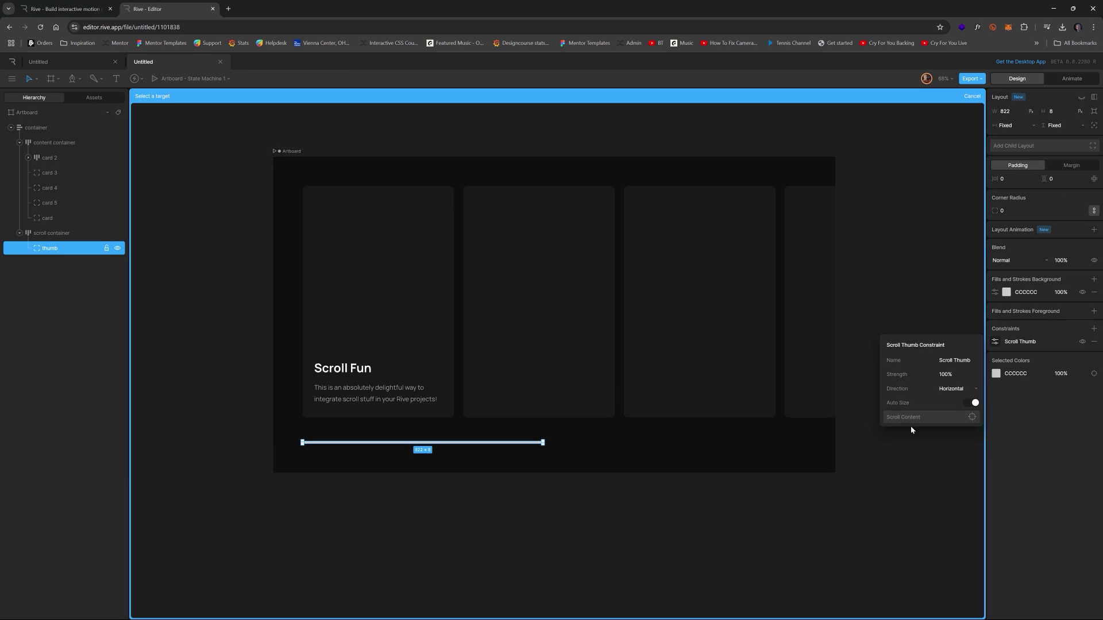
click(56, 142)
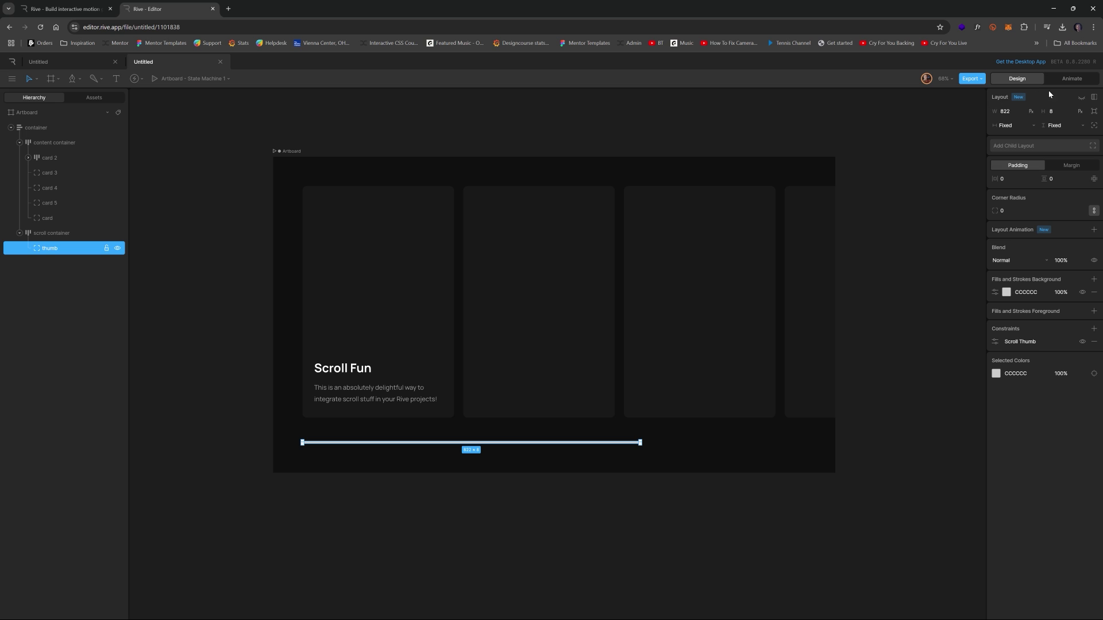
click(1064, 81)
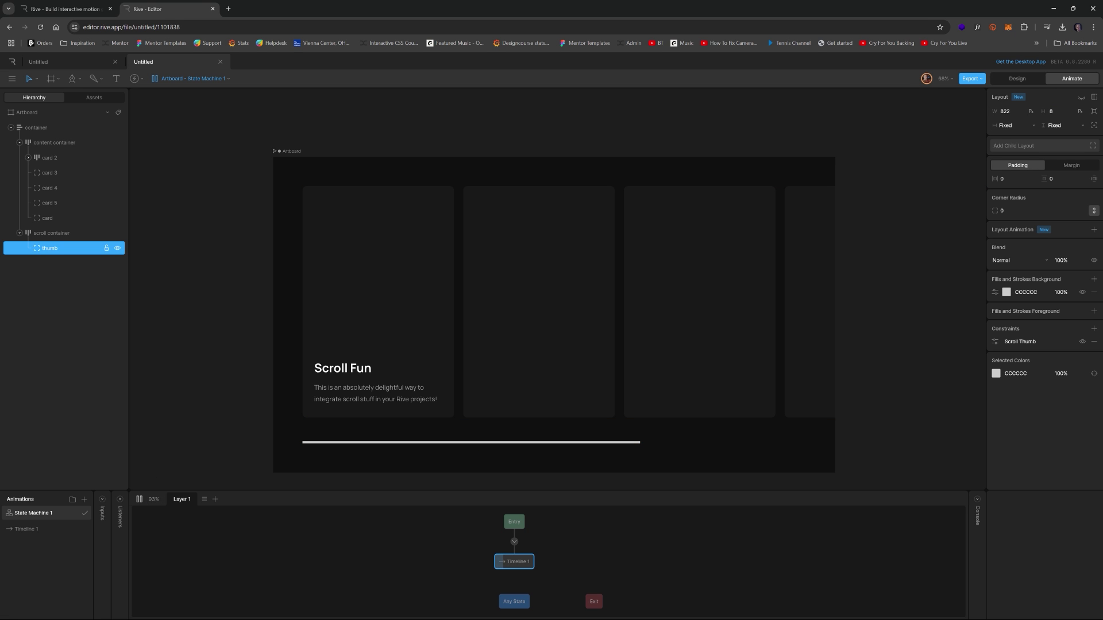
- Test scrolling by dragging the thumb bar and the card row in the preview
drag(492, 445, 431, 452)
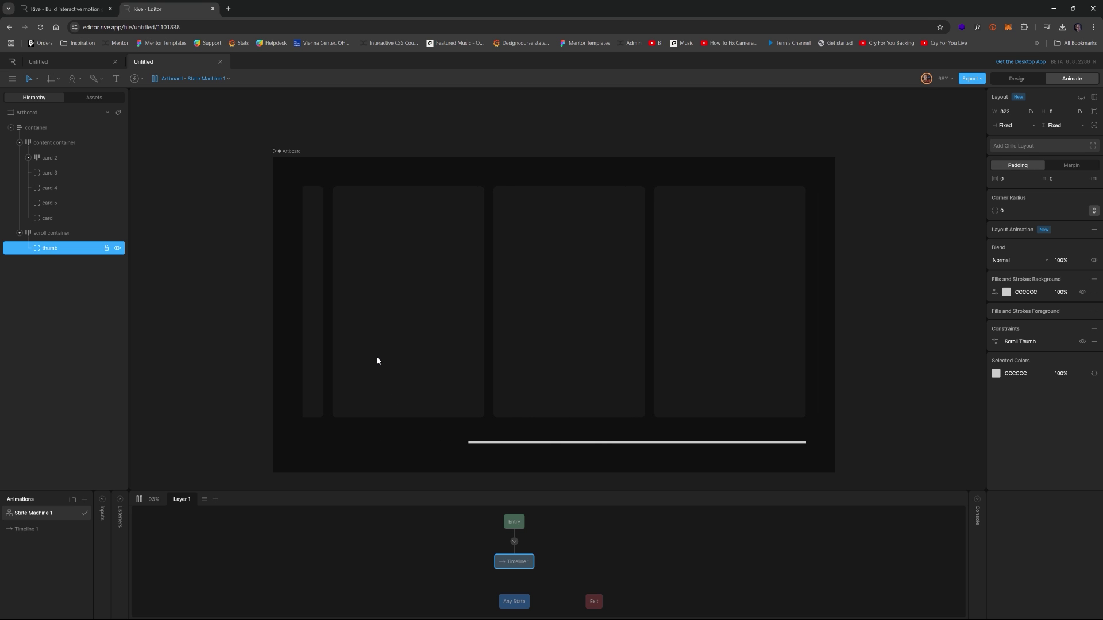
drag(497, 342, 753, 345)
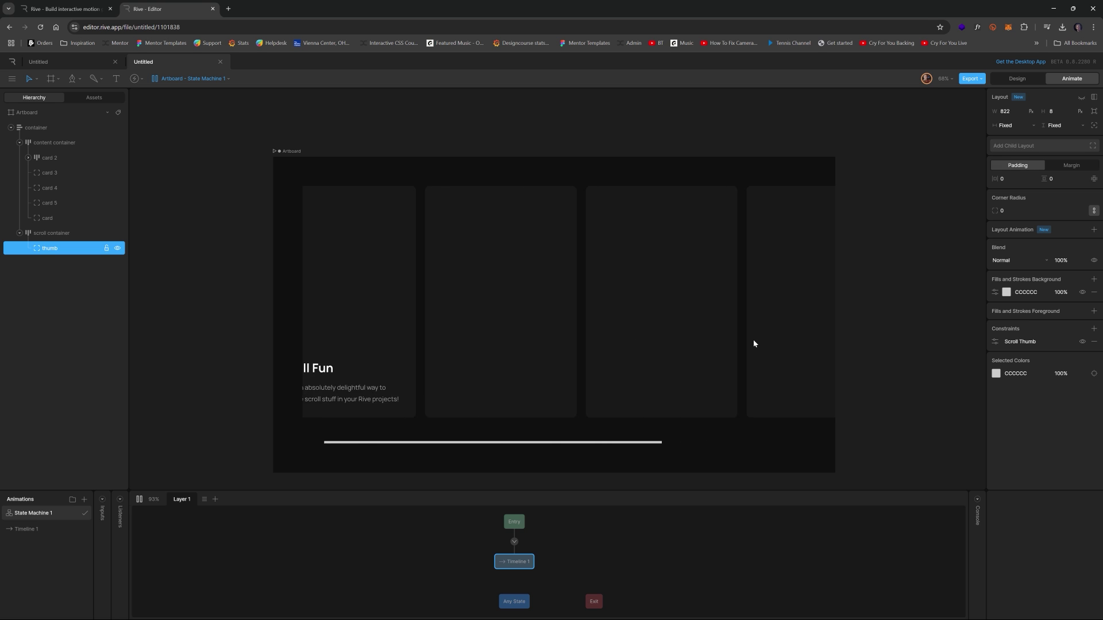
drag(643, 332, 810, 338)
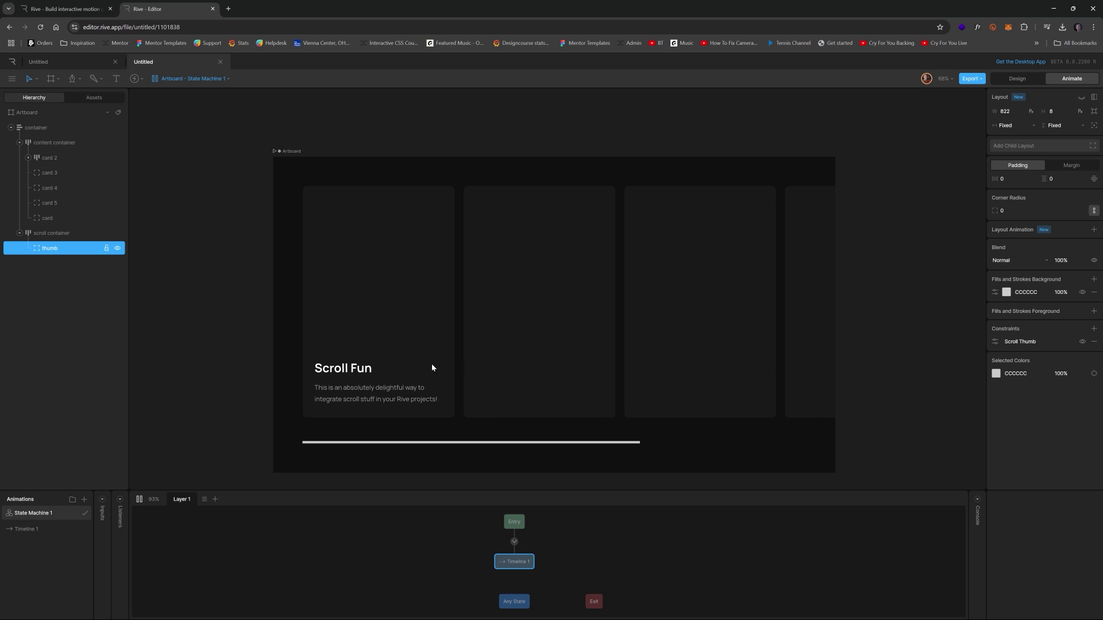
click(1016, 78)
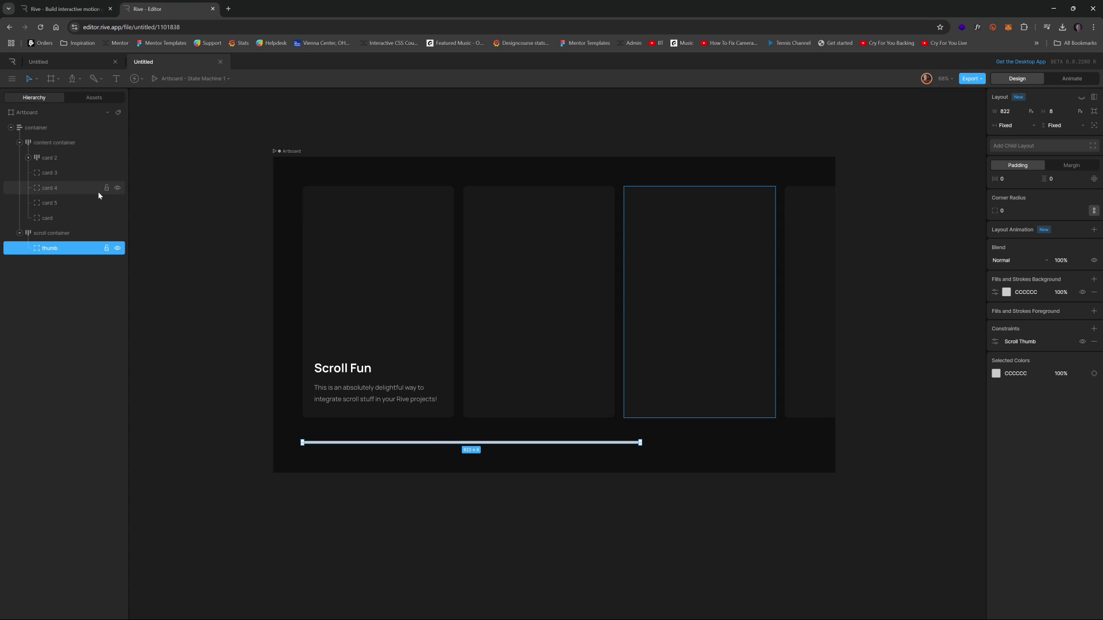
- Delete the four extra cards and duplicate card 2 with Ctrl+D
click(42, 173)
shift+click(49, 217)
key(Delete)
click(49, 163)
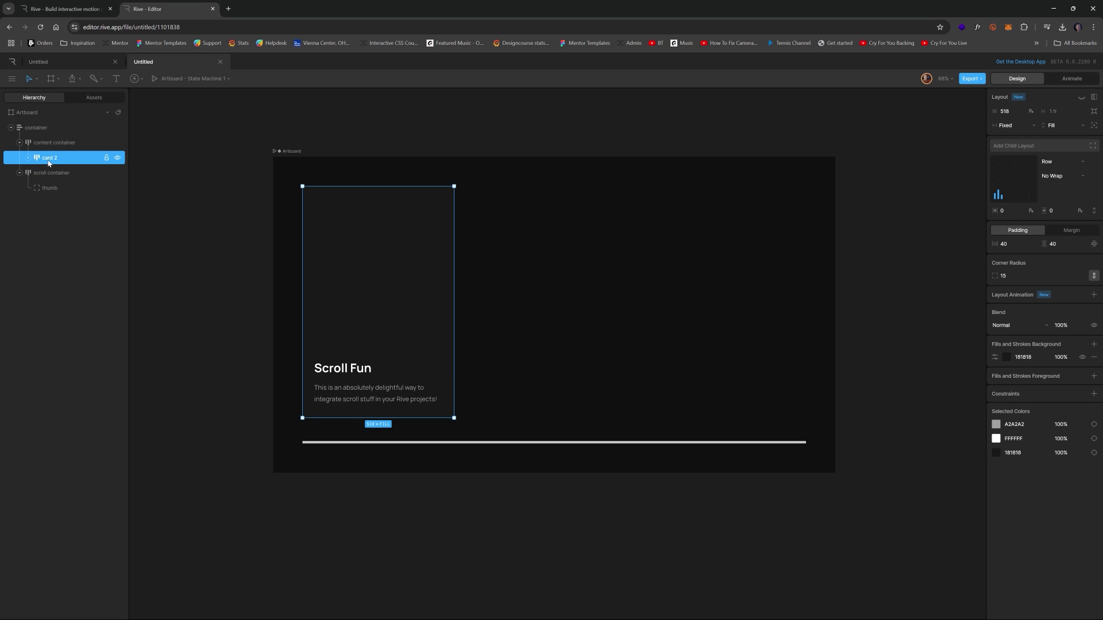
key(ctrl+d)
key(ctrl+d)
key(ctrl+d)
key(ctrl+d)
key(ctrl+d)
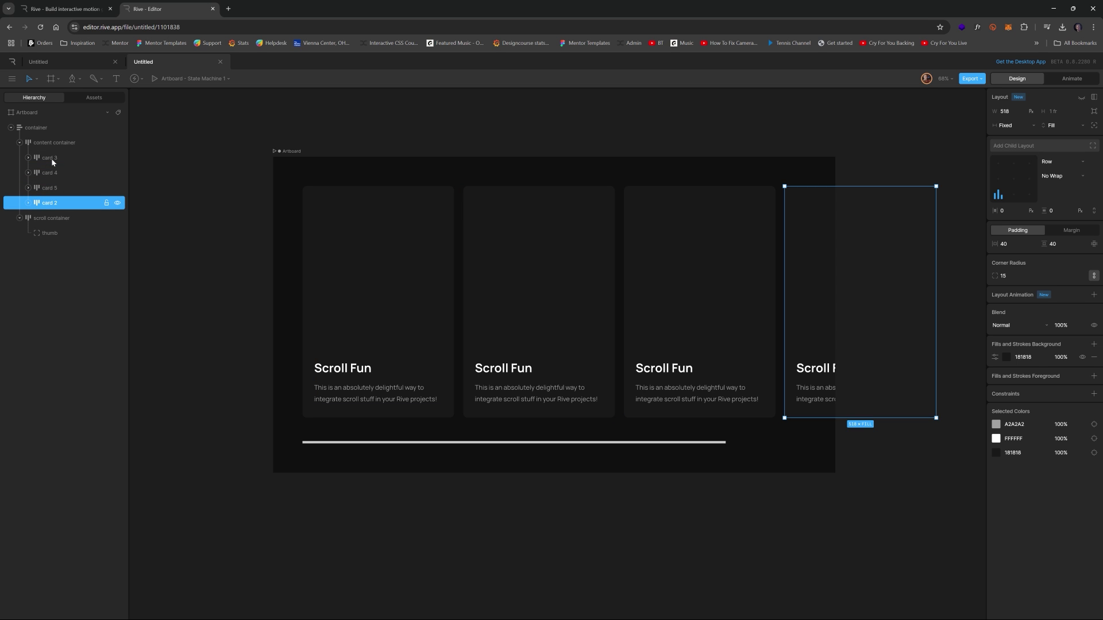
- Recolour card 4's fill navy blue and card 5's fill dark green 1D2A20
click(565, 243)
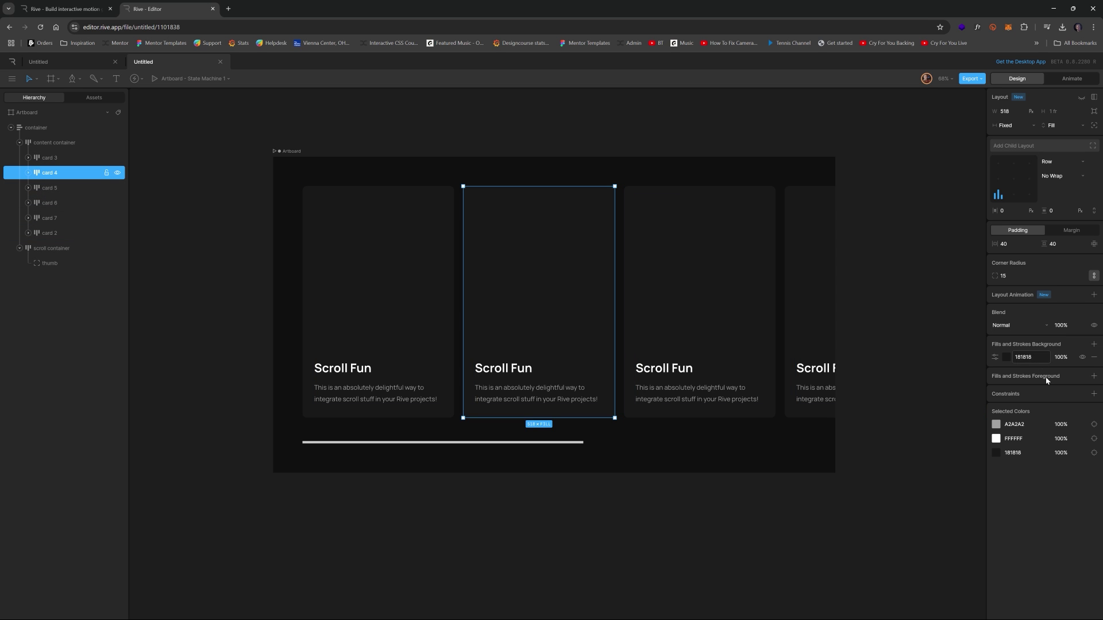
click(1006, 357)
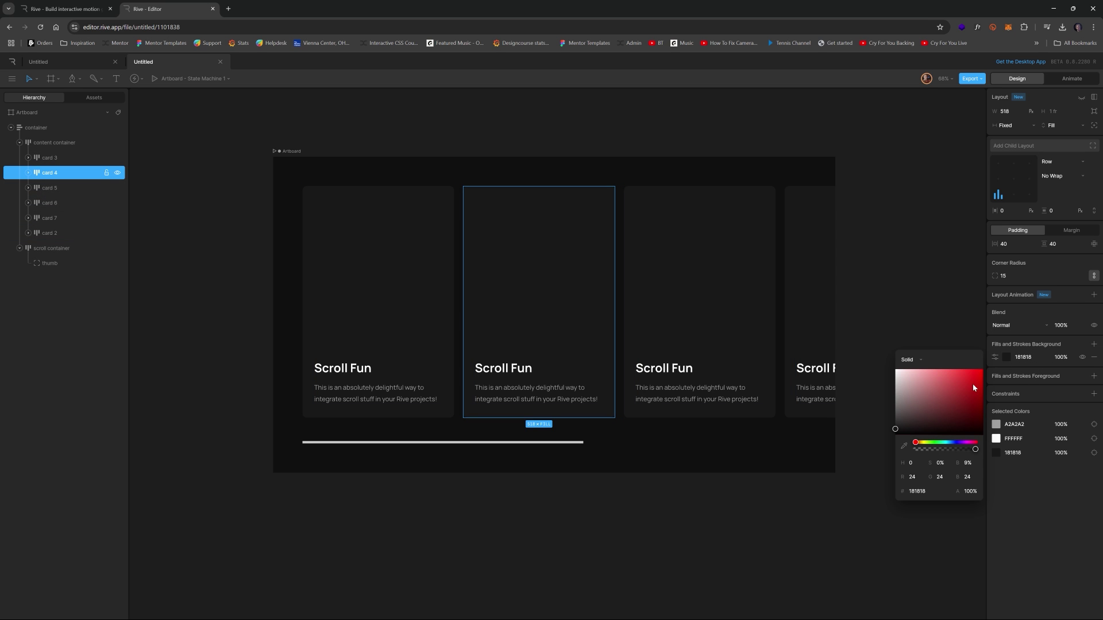
click(953, 442)
drag(942, 392, 940, 424)
click(656, 294)
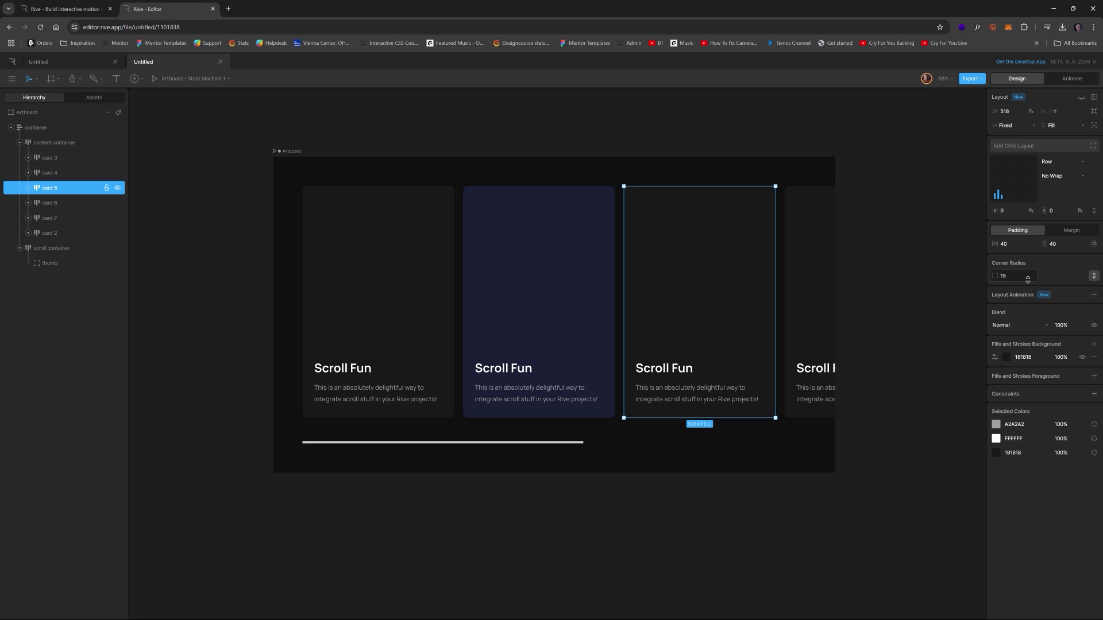
click(1010, 359)
drag(943, 442, 919, 429)
- Darken card 5's green fill and start the state machine preview in Animate mode
click(893, 271)
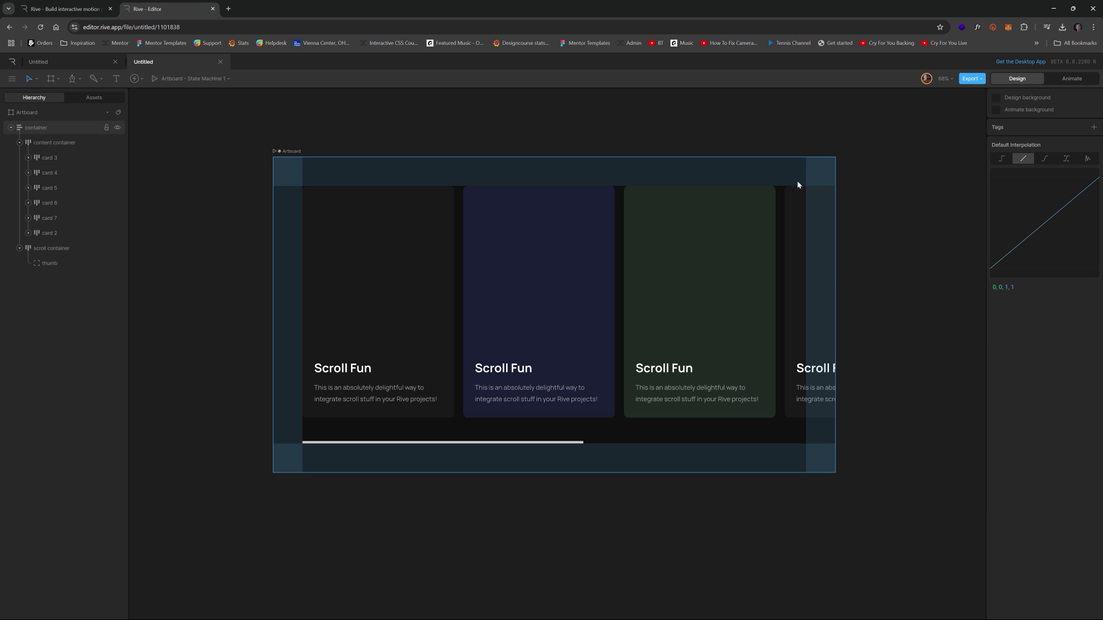
click(1057, 77)
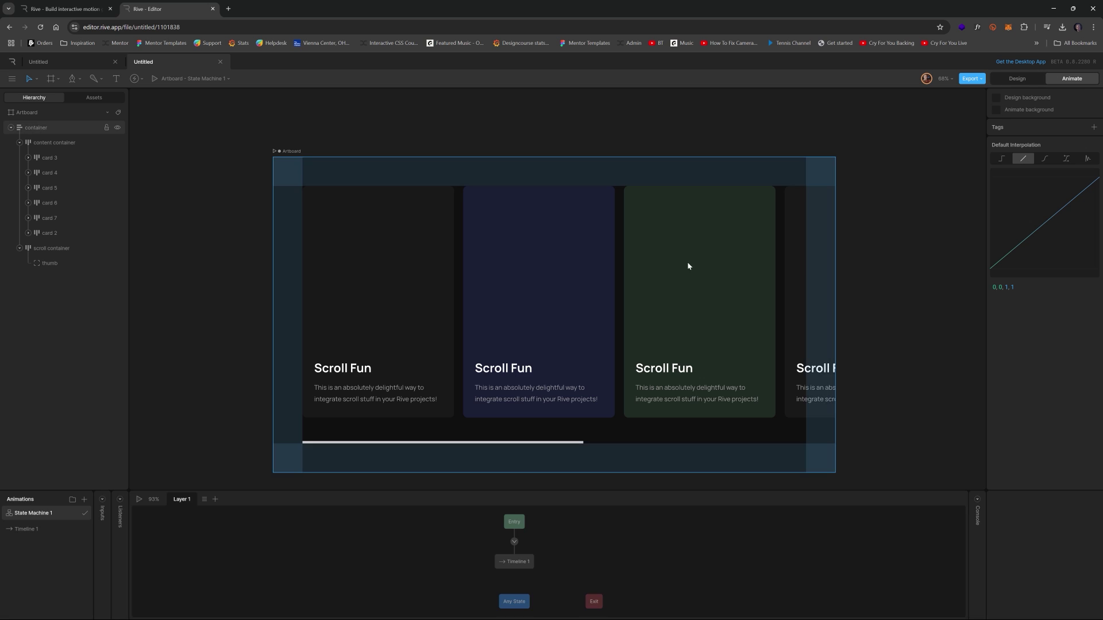
click(139, 500)
- Drag the cards left and right to test scrolling, then stop the preview
drag(577, 319, 458, 344)
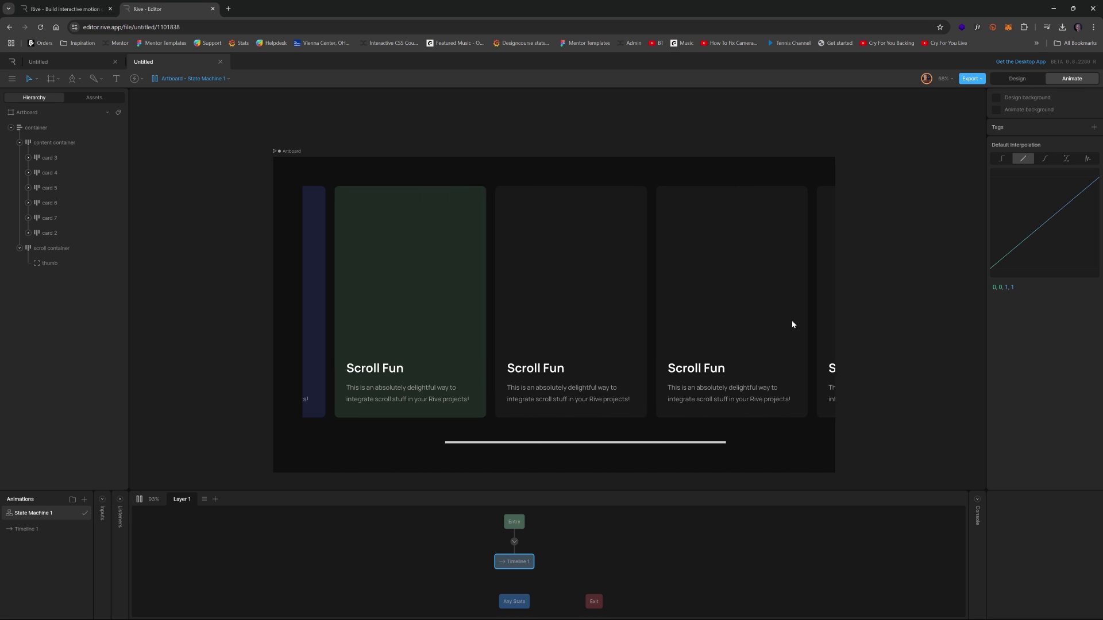
drag(704, 313, 746, 319)
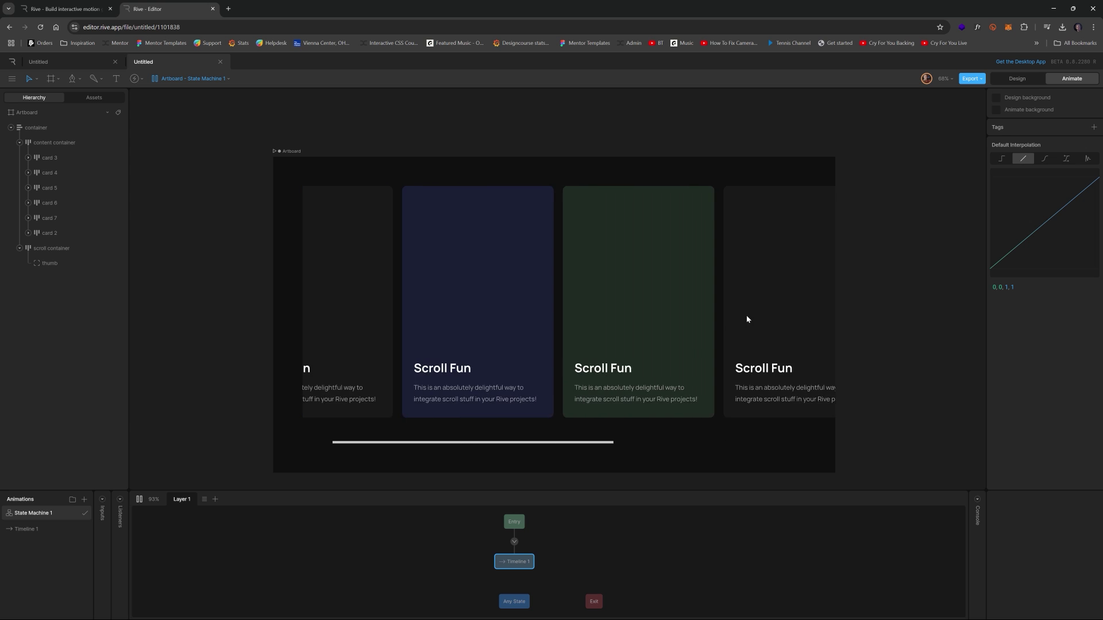
click(140, 498)
click(495, 330)
- Enable Snap on the content container's Scroll constraint and test it by dragging the cards in preview
click(104, 143)
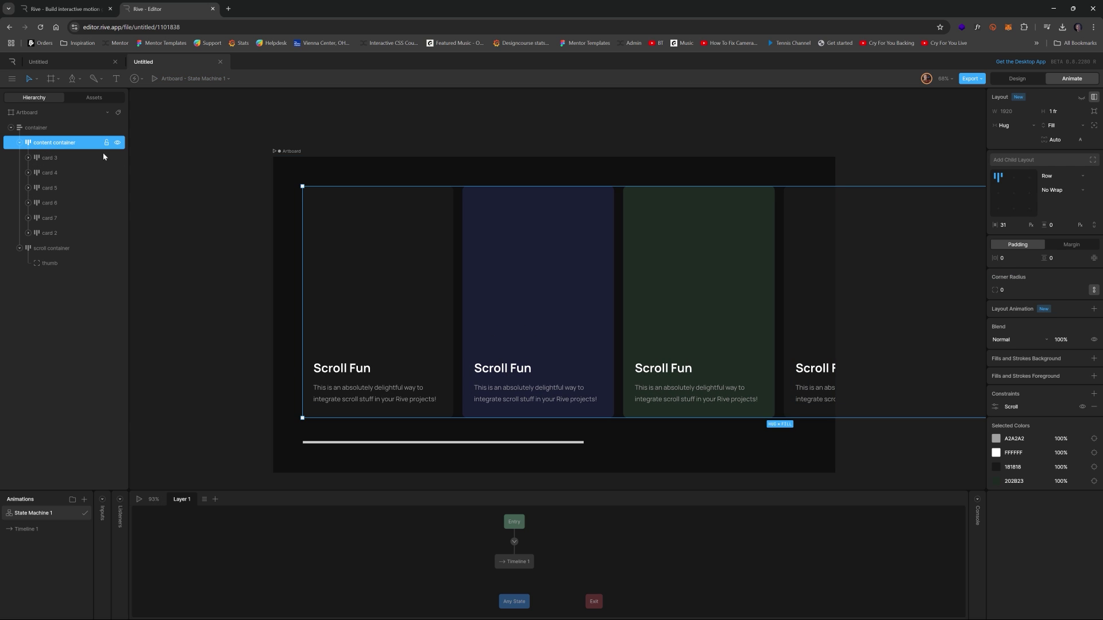
click(995, 407)
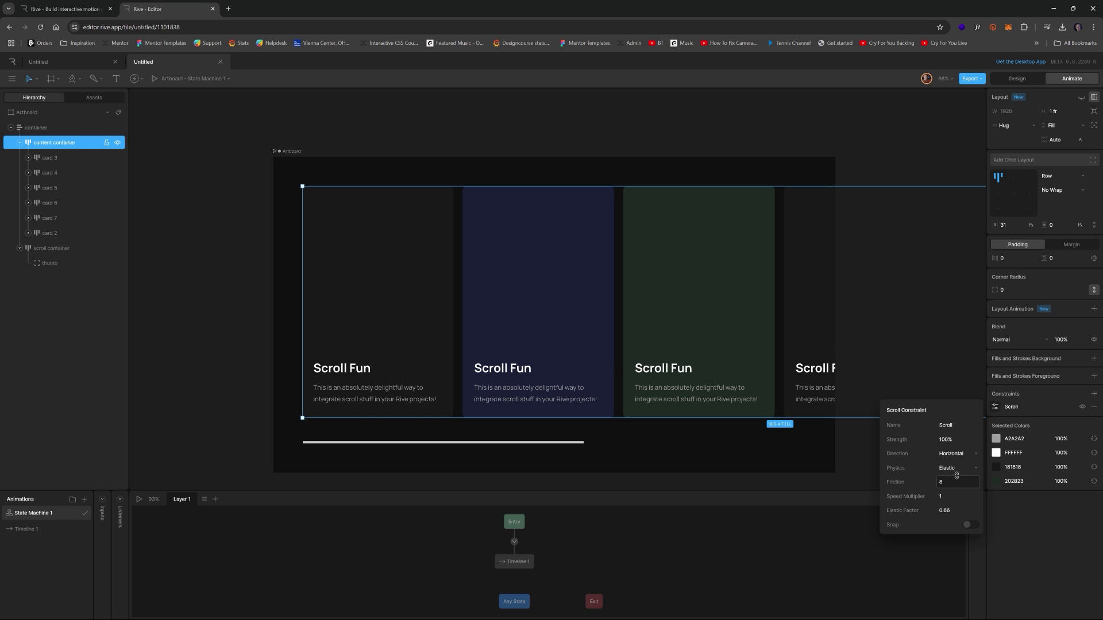
click(974, 526)
click(139, 501)
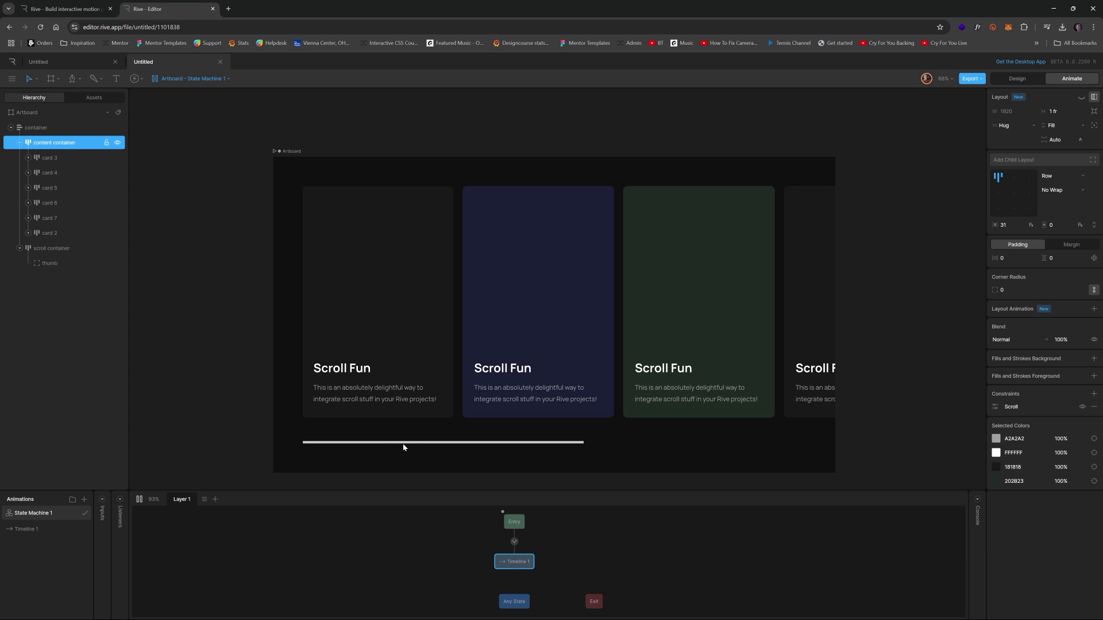
drag(410, 445, 636, 445)
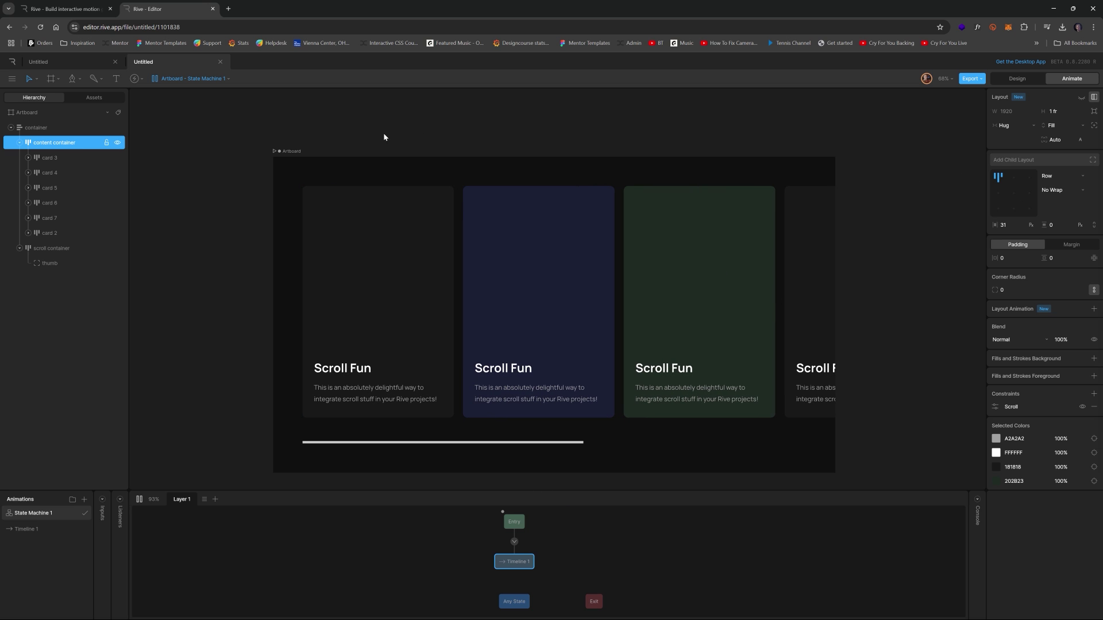
click(341, 26)
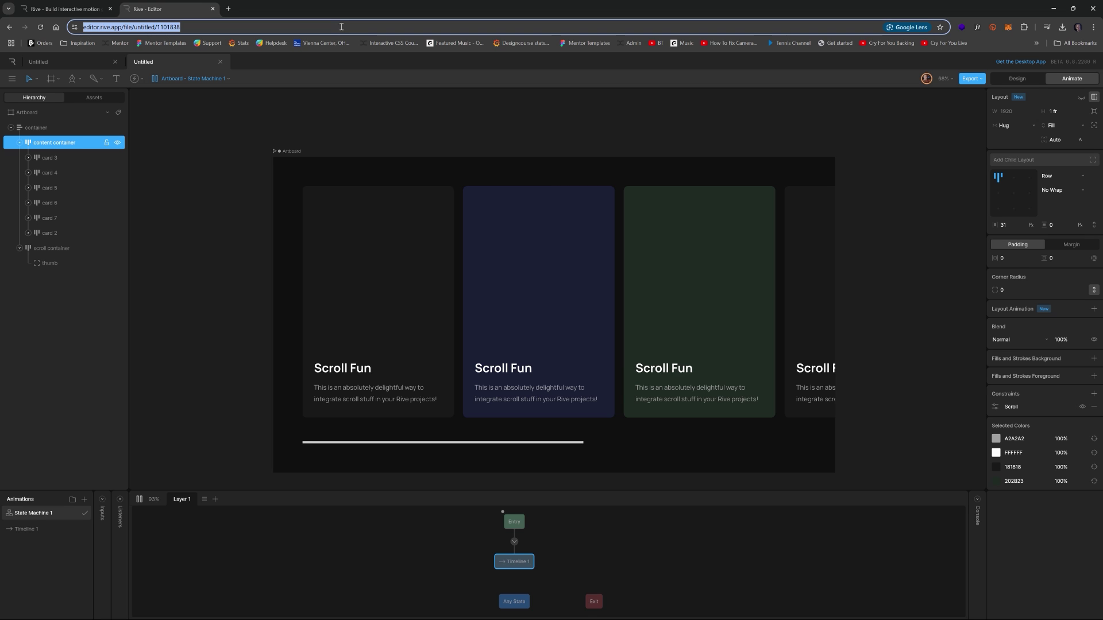
click(341, 27)
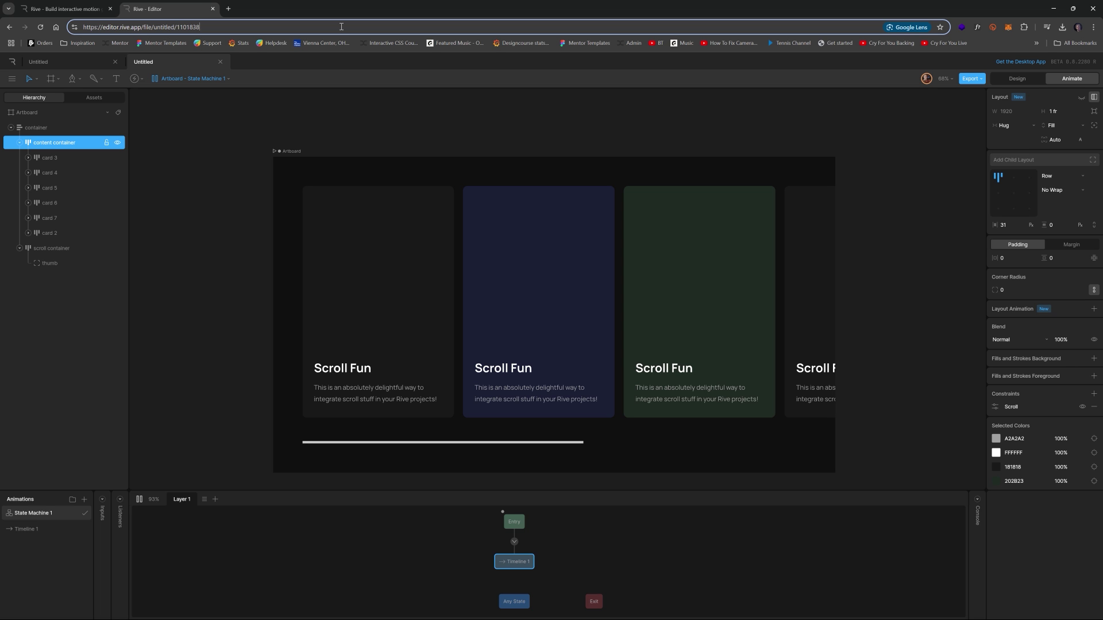